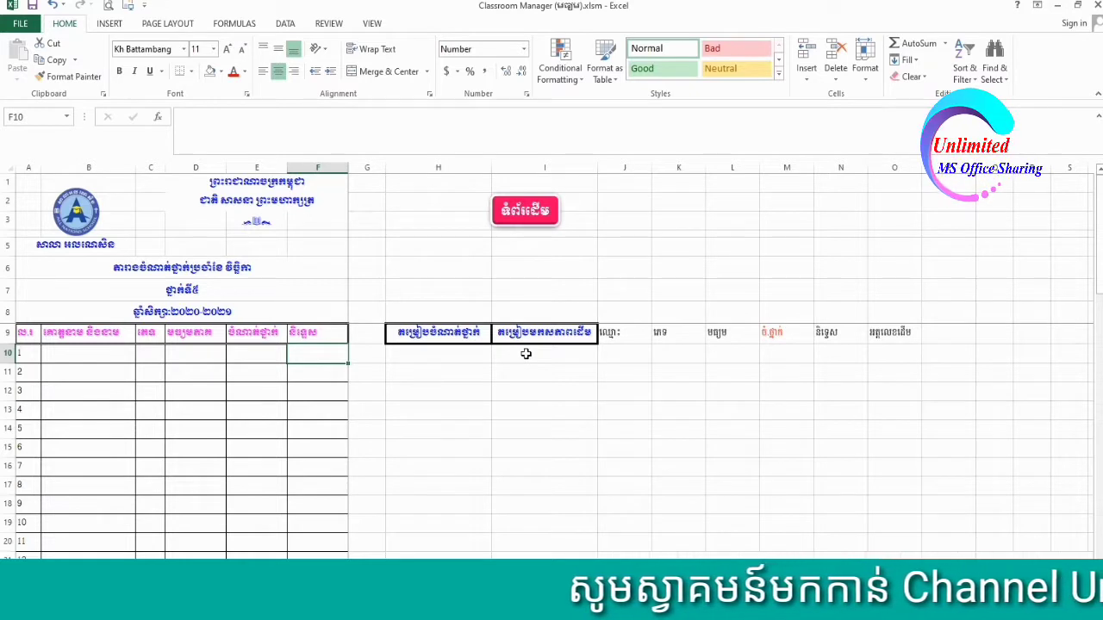
click(525, 353)
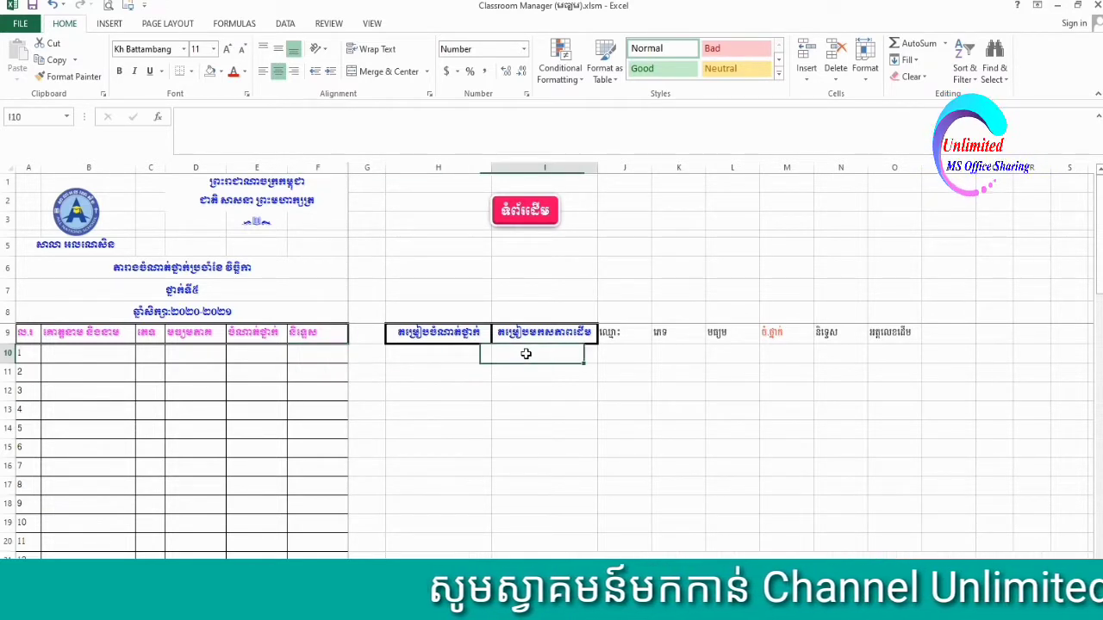
click(435, 350)
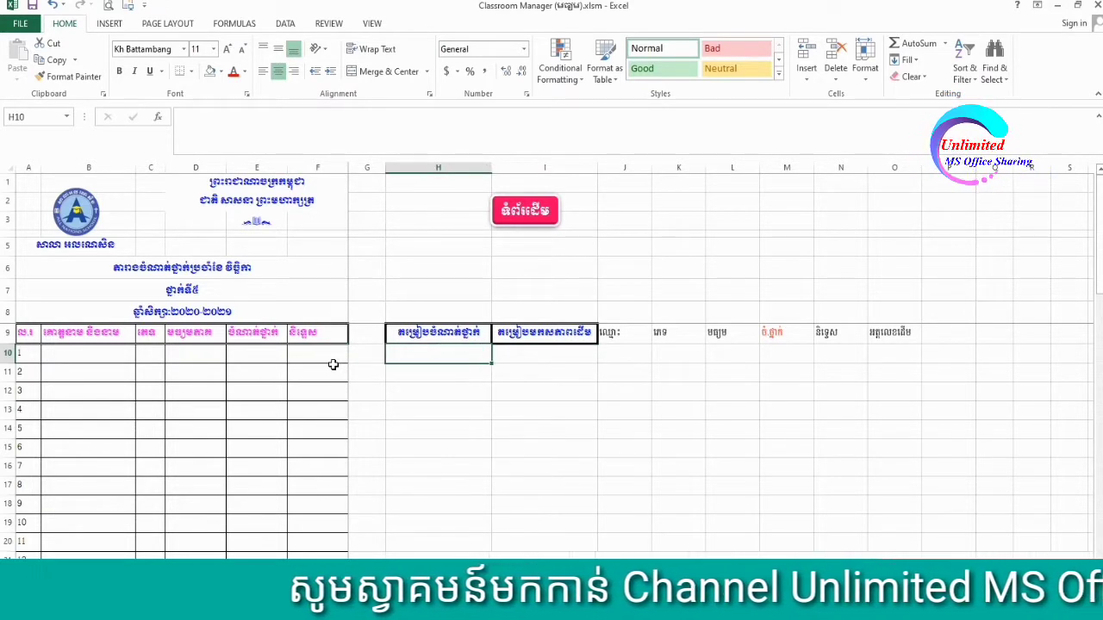
click(250, 215)
click(258, 205)
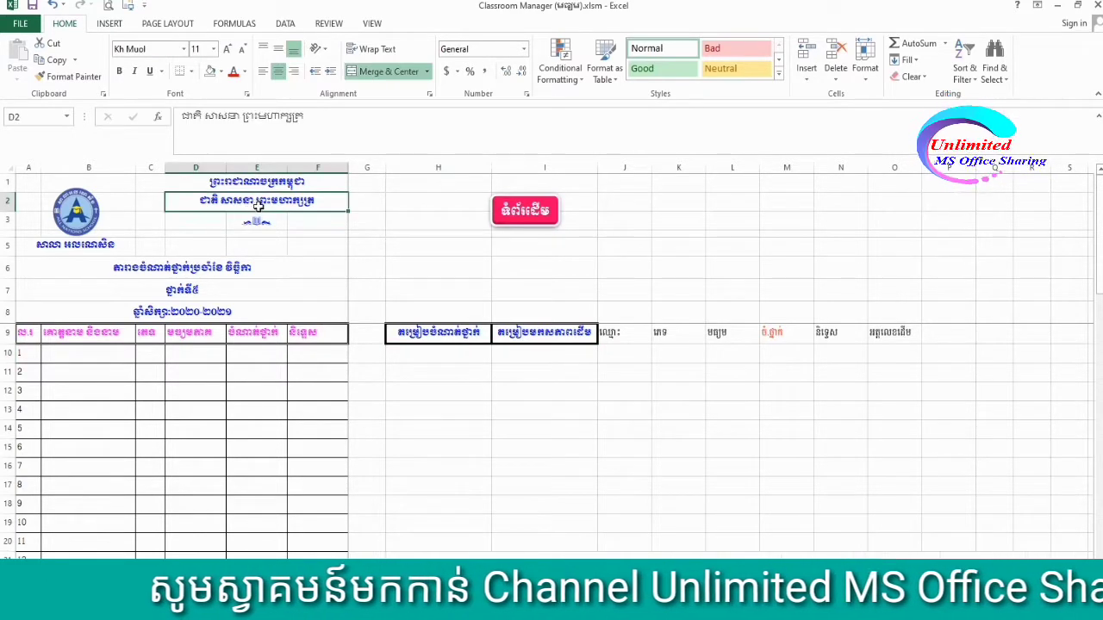
click(101, 228)
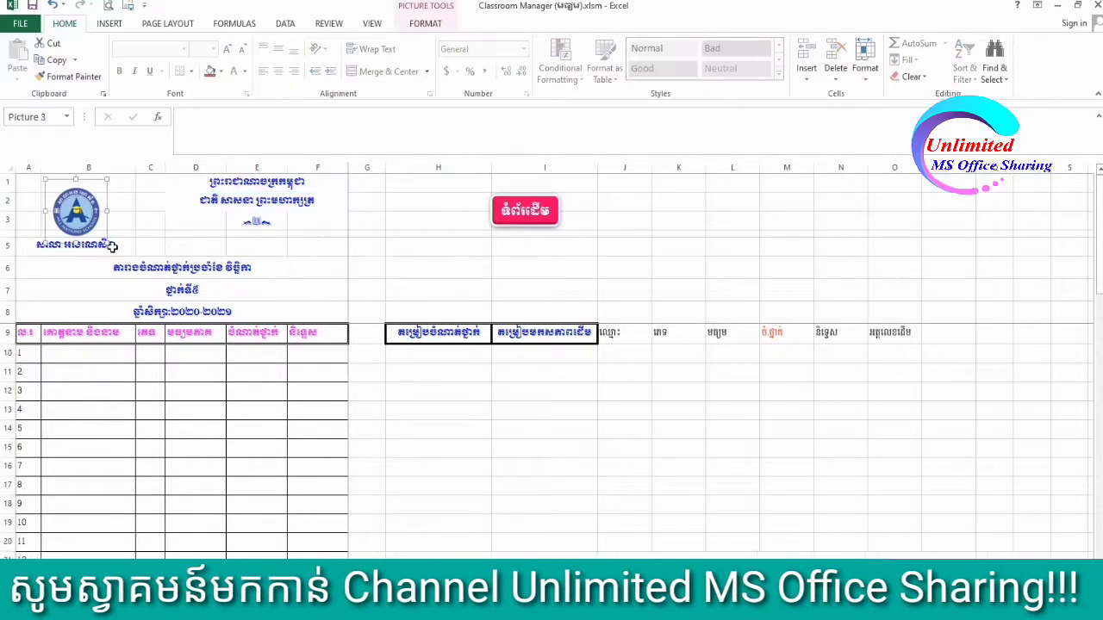
click(110, 248)
click(163, 270)
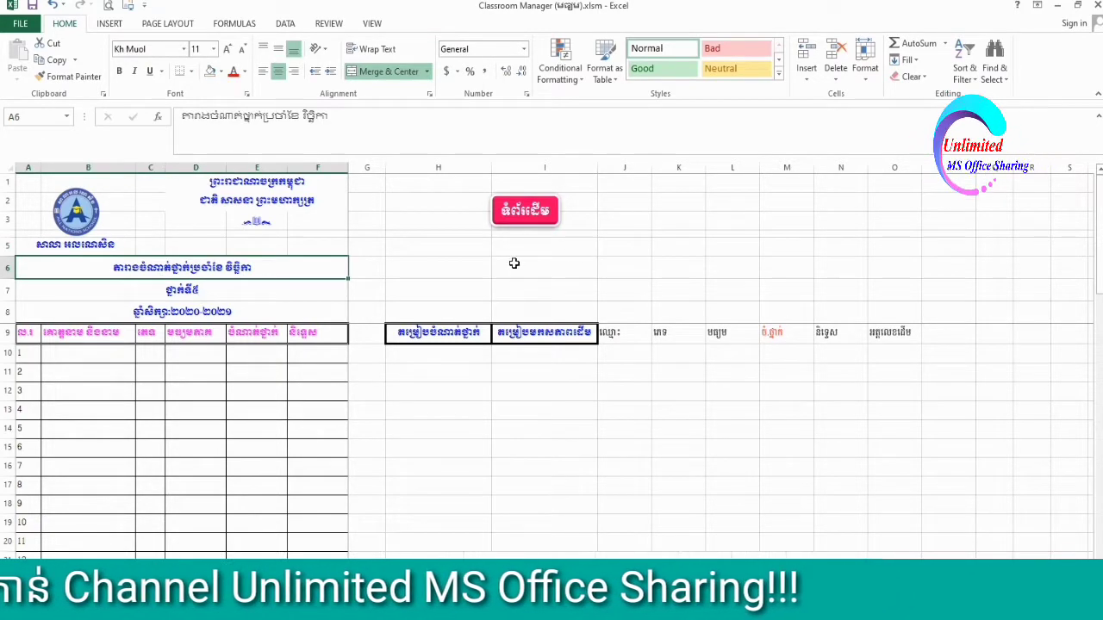
click(467, 202)
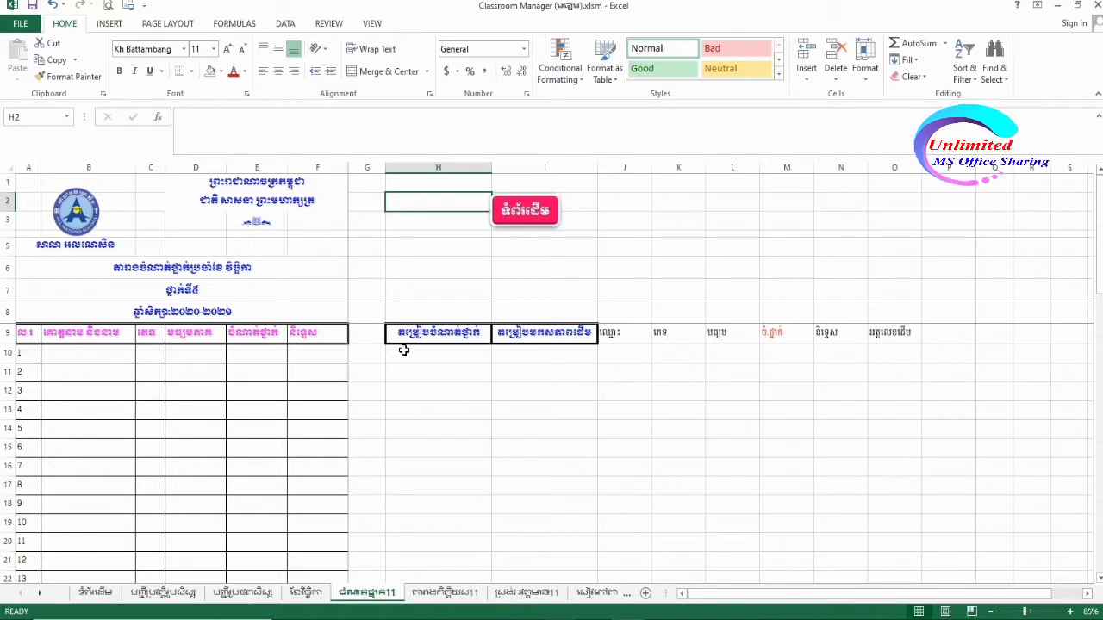
click(458, 363)
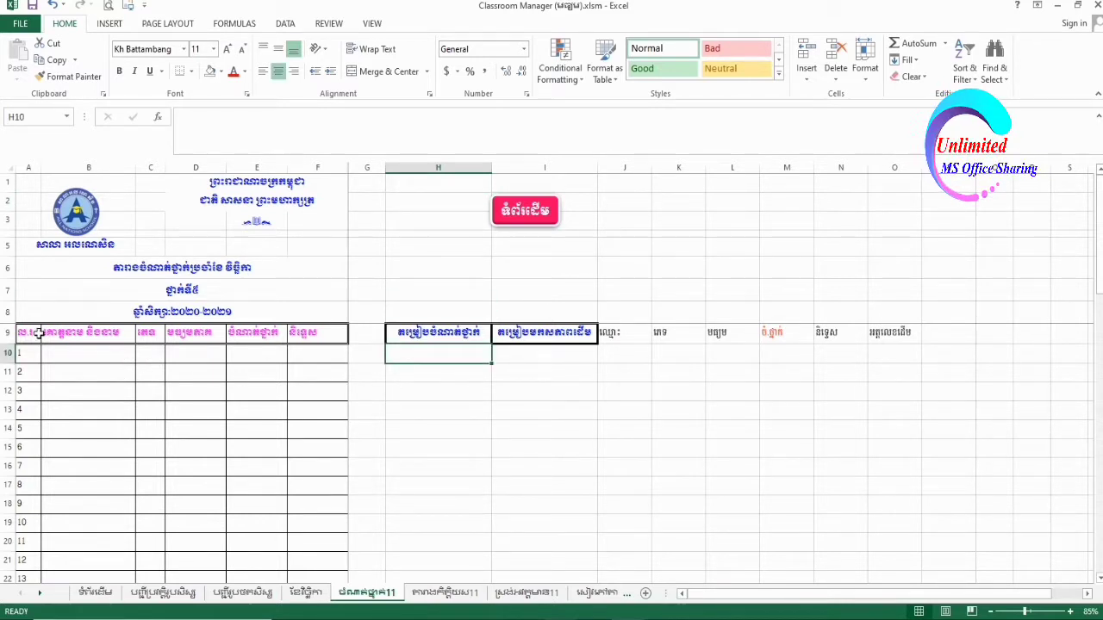
drag(39, 334, 891, 332)
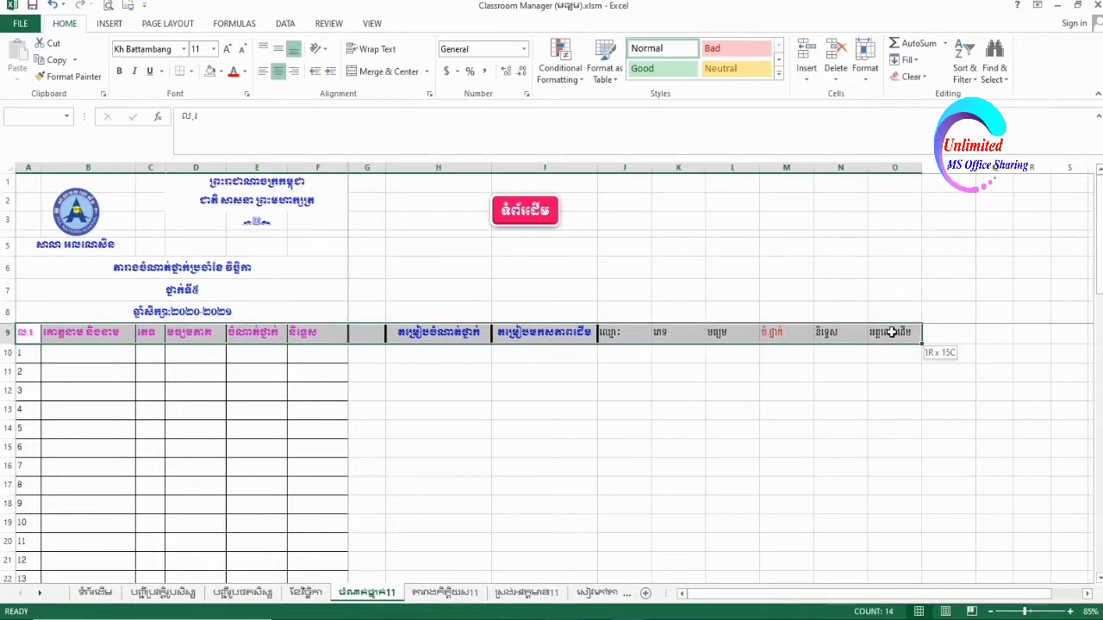
click(782, 370)
- Turn on filtering for the header cells H9:O9 of the helper table
drag(449, 334, 882, 334)
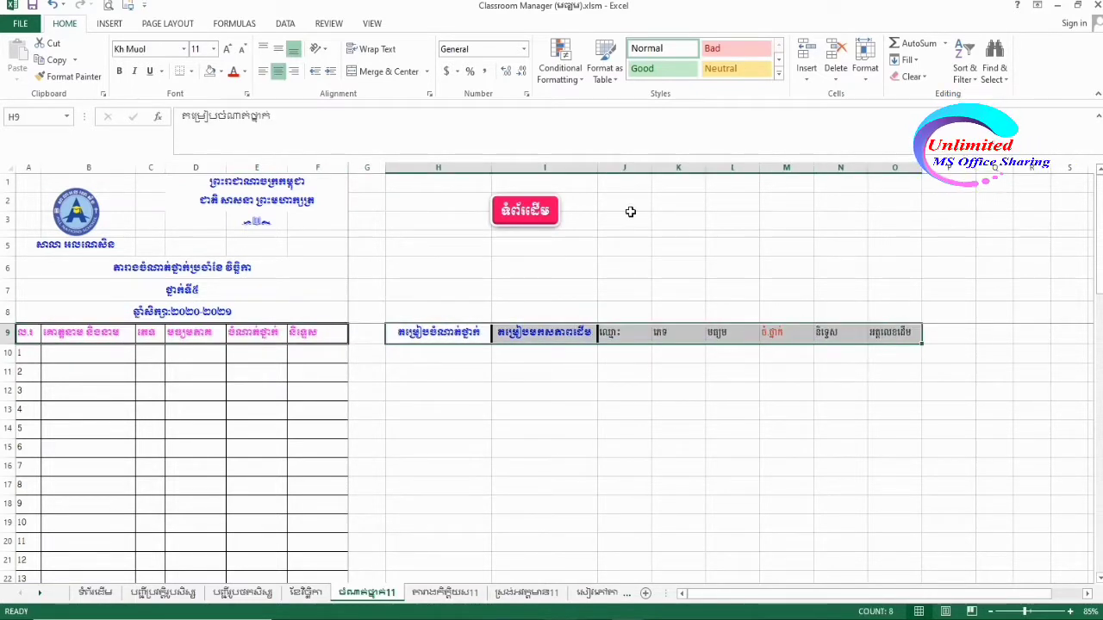
click(285, 23)
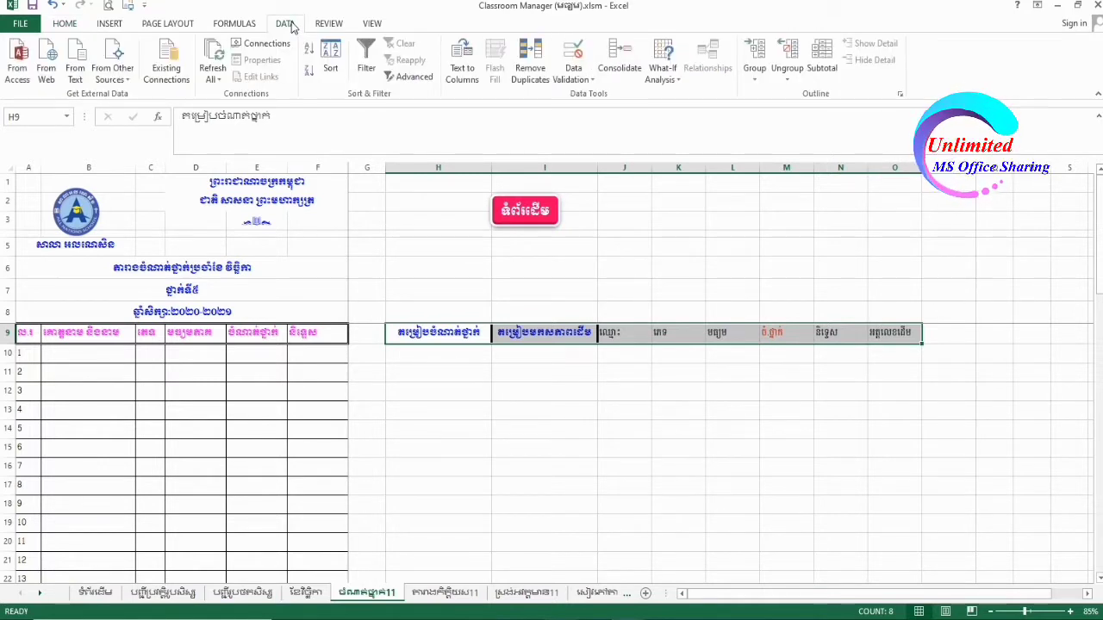
click(367, 67)
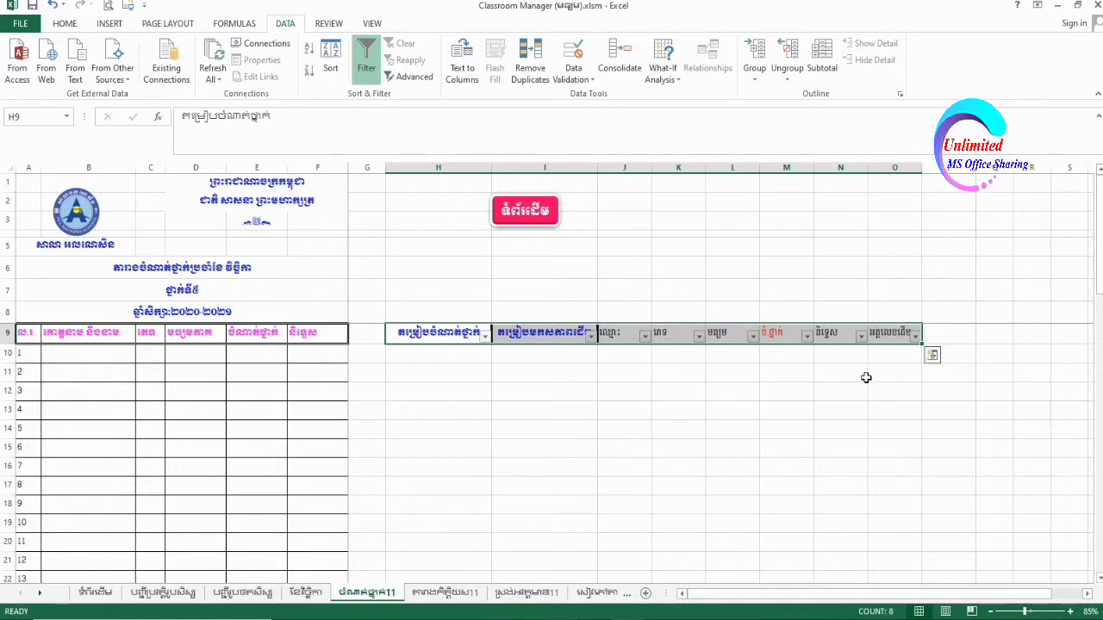
click(864, 376)
- Link the first name cell J10 to cell B5 of the ខែវិច្ឆិកា score sheet
click(632, 355)
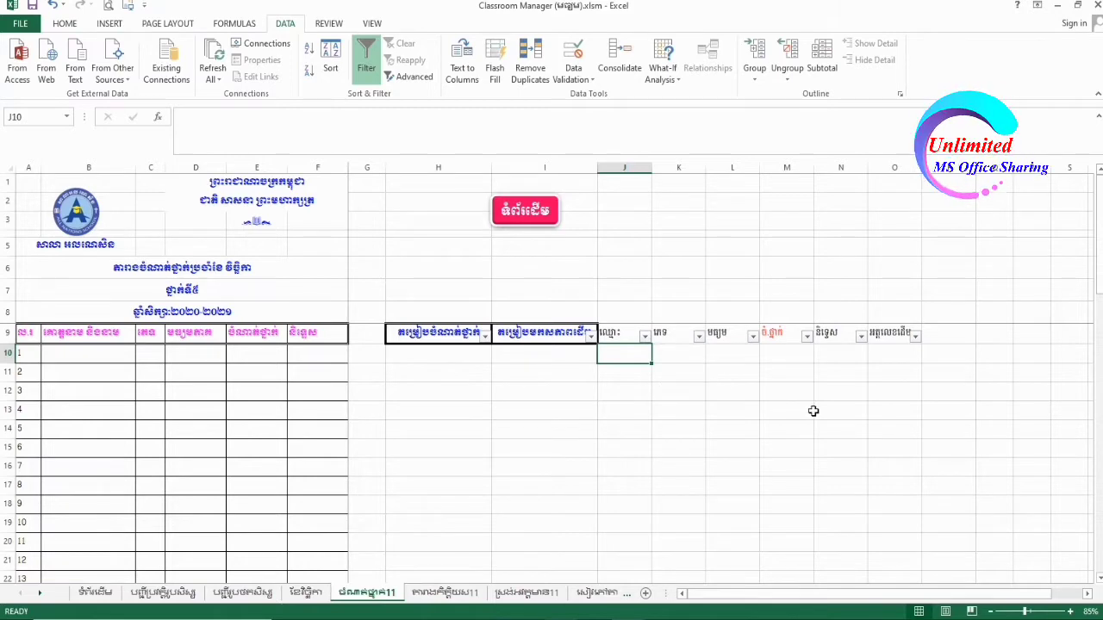
click(306, 593)
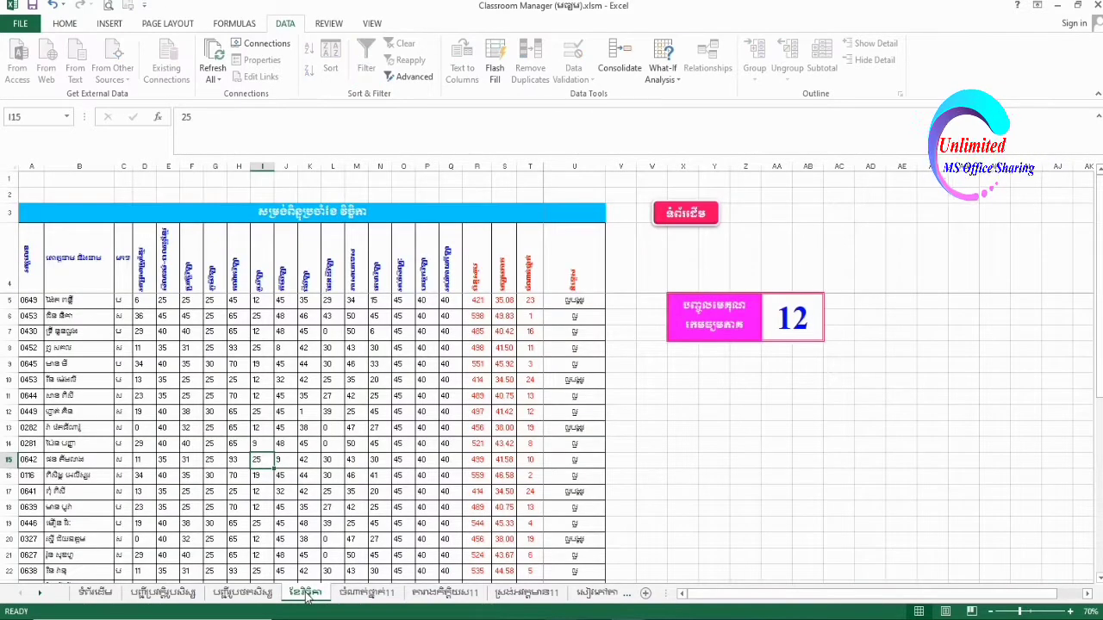
click(356, 592)
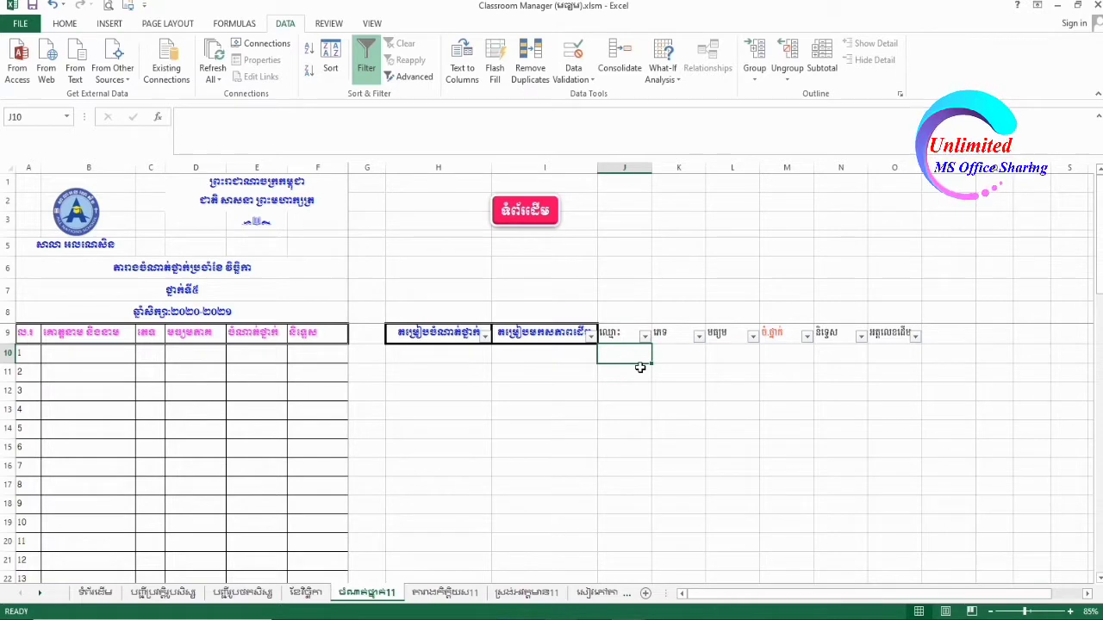
text(=)
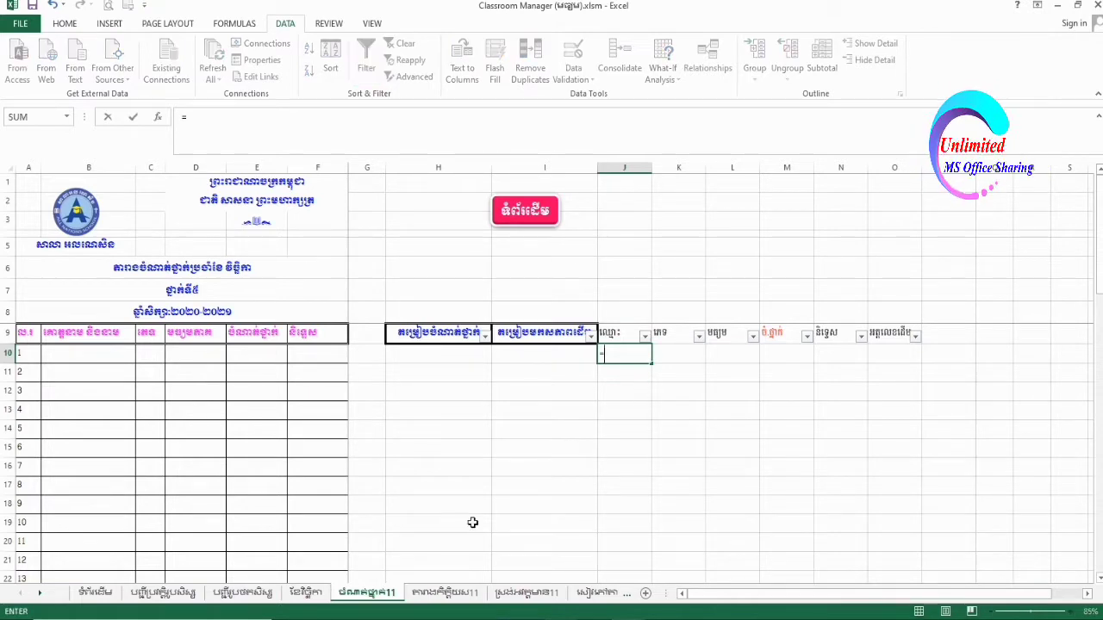
click(306, 592)
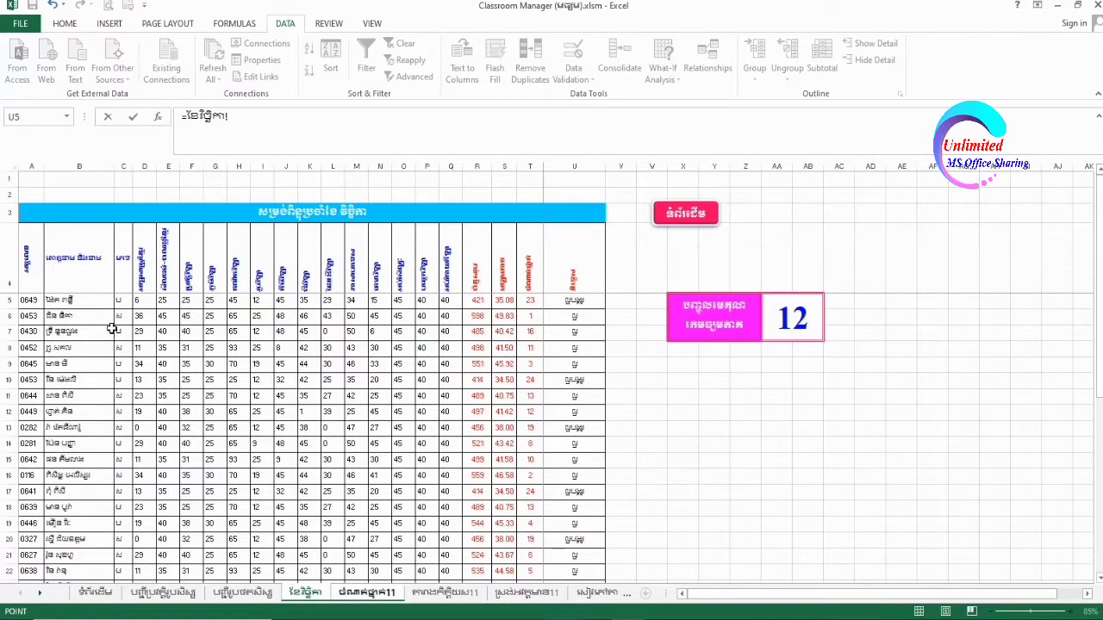
click(77, 299)
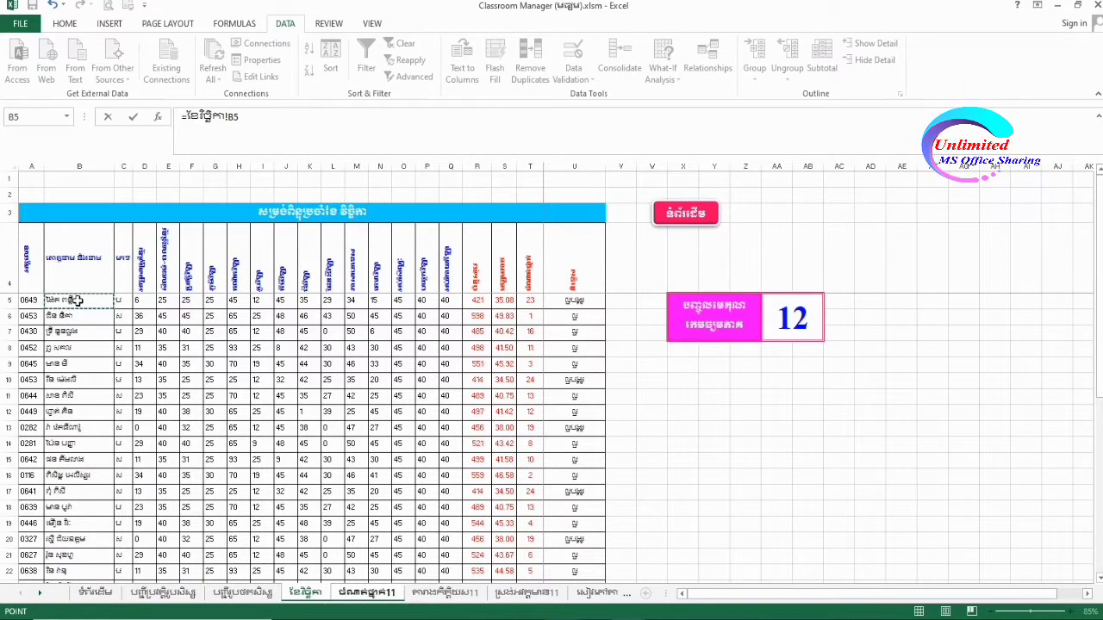
key(Return)
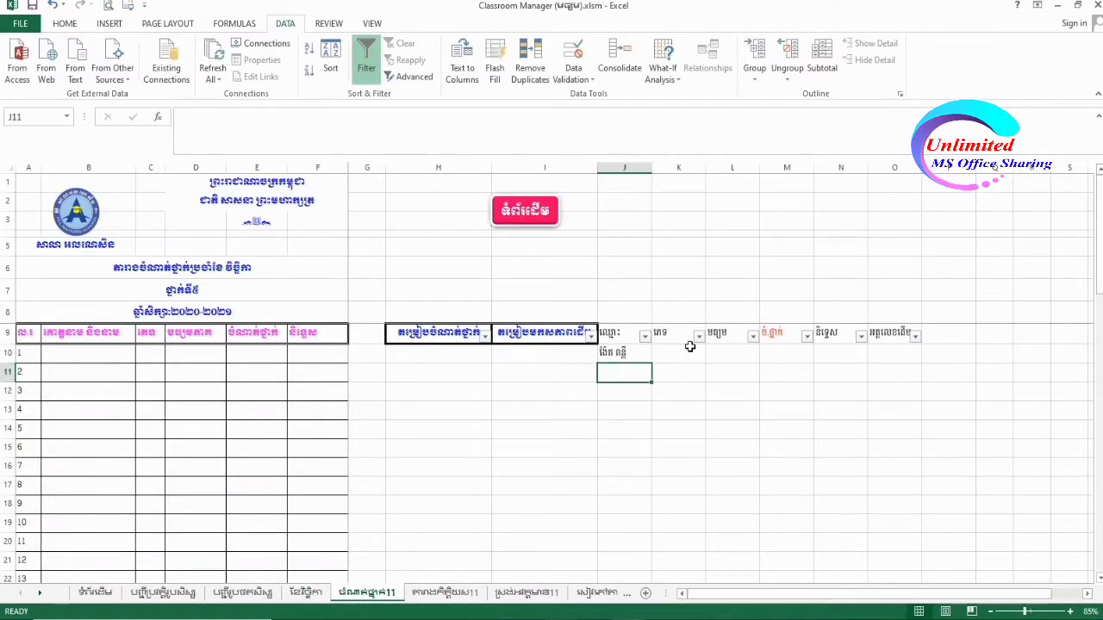
- Link the first gender cell K10 to cell C5 of the ខែវិច្ឆិកា sheet
click(685, 351)
text(=)
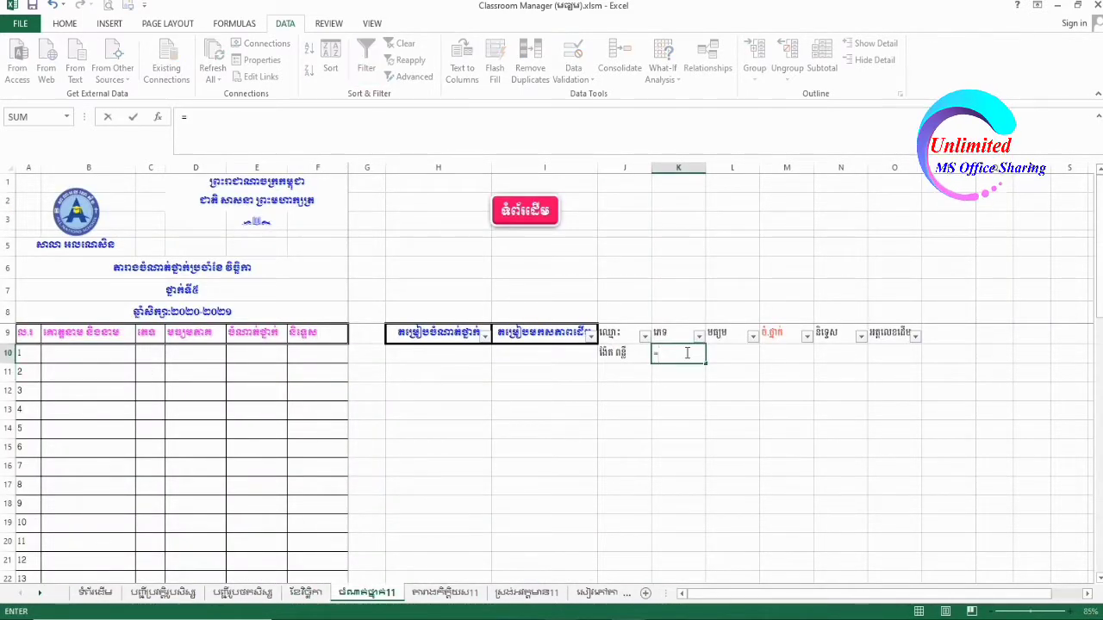
click(310, 593)
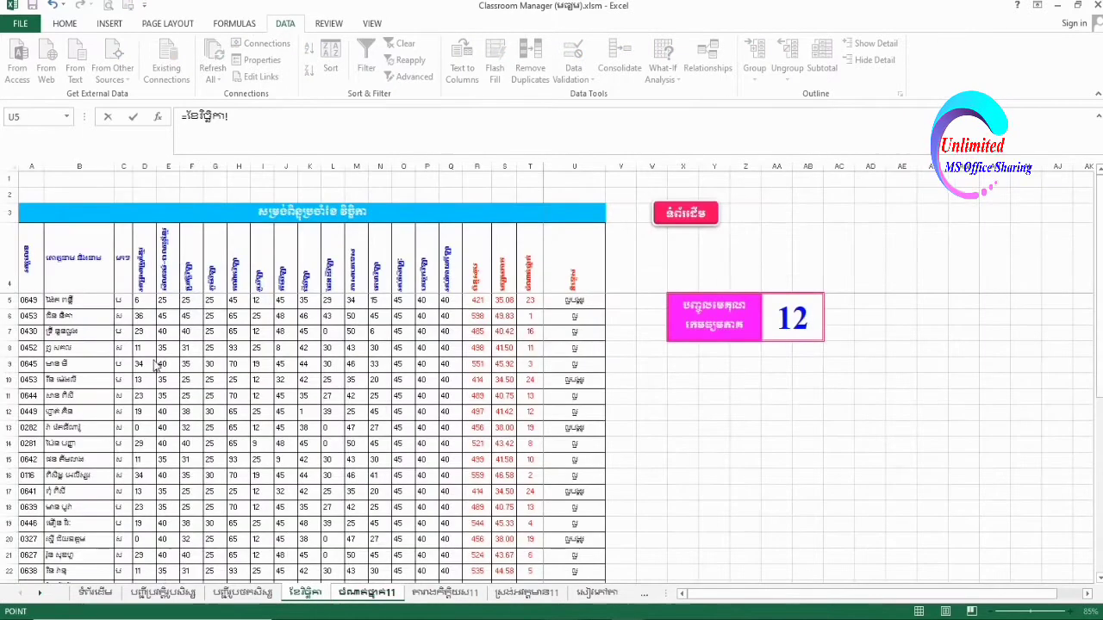
click(119, 301)
key(Return)
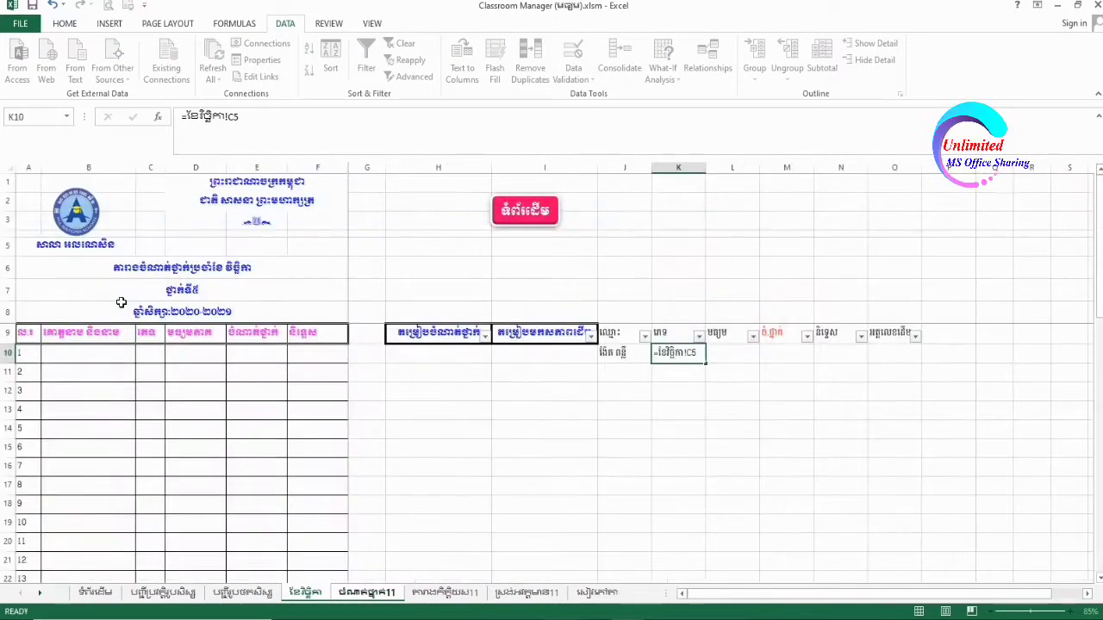
- Fill the name and gender formulas in J10 and K10 down through row 41
click(631, 352)
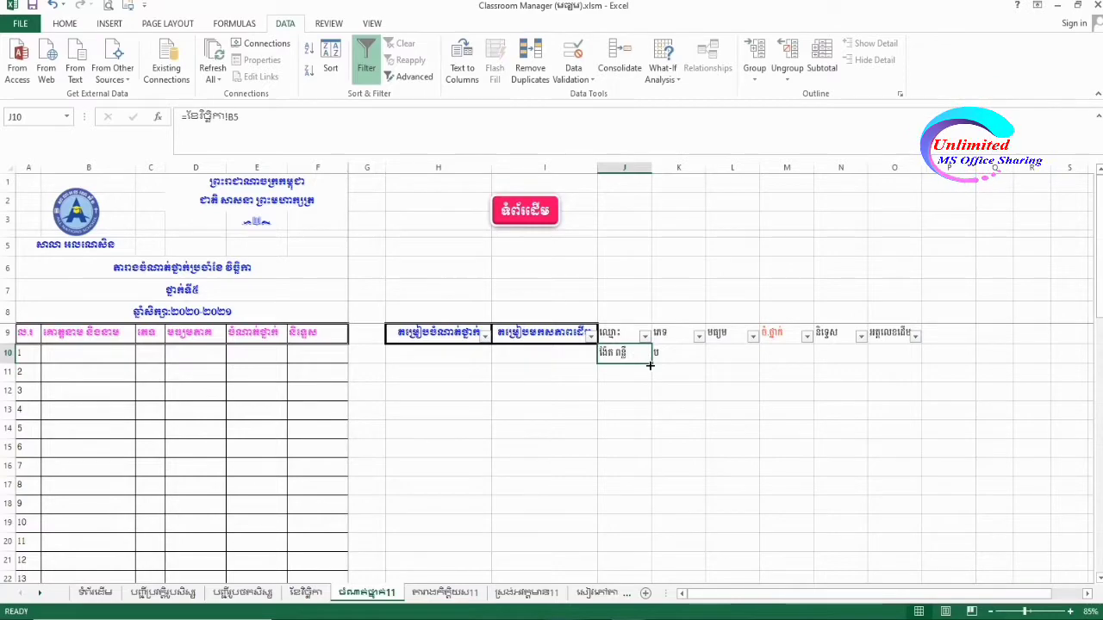
drag(651, 362, 663, 511)
scroll(681, 487, up, 5)
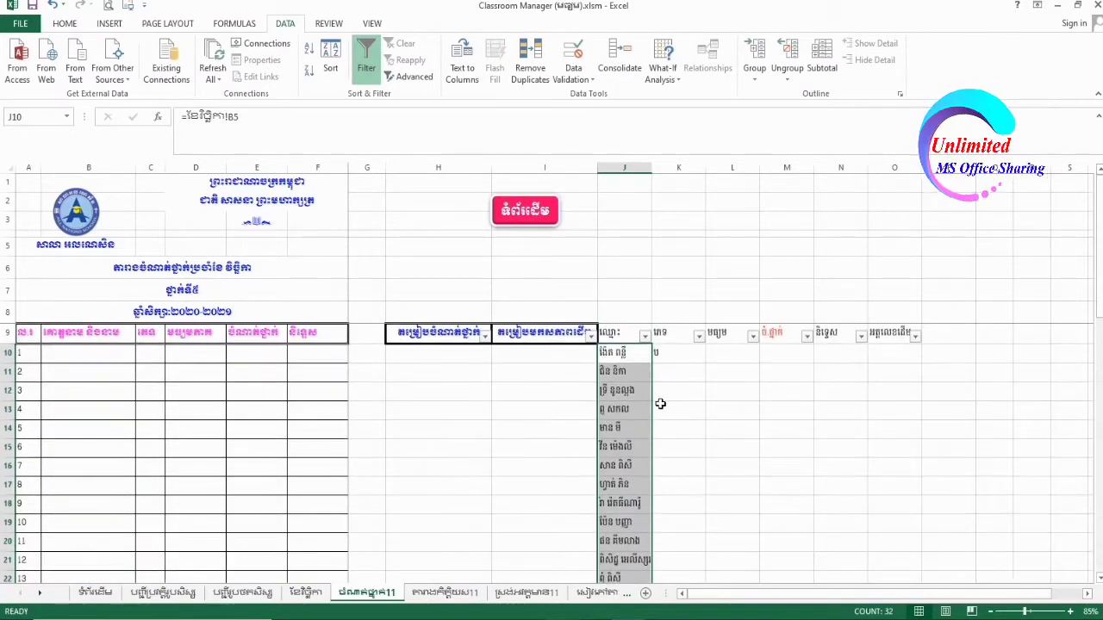
click(680, 353)
drag(705, 361, 701, 512)
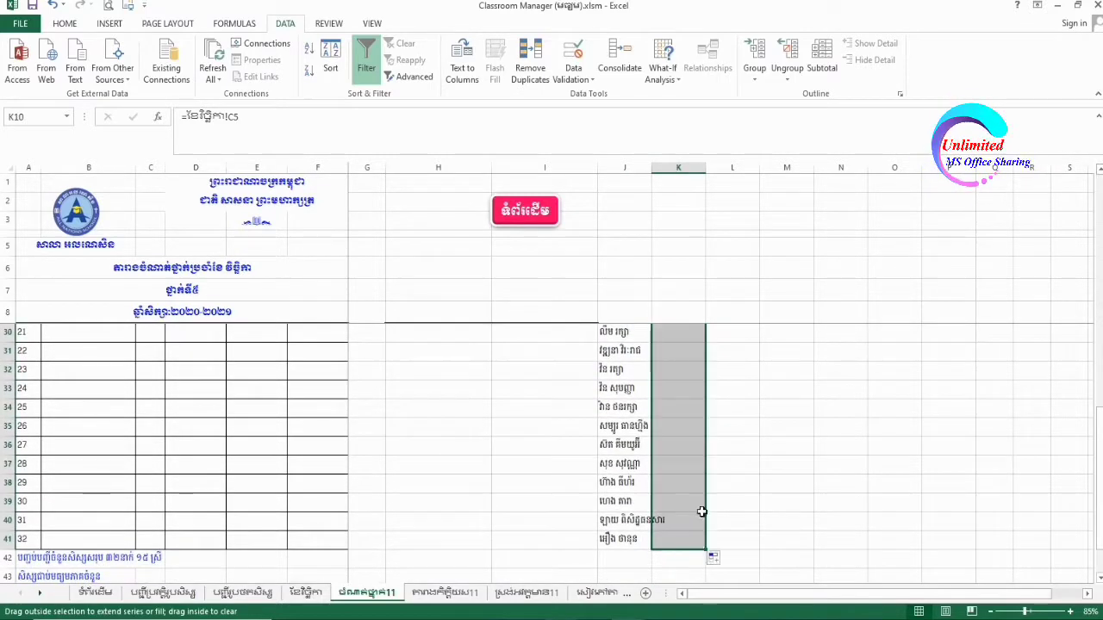
scroll(714, 504, up, 3)
scroll(714, 504, up, 3)
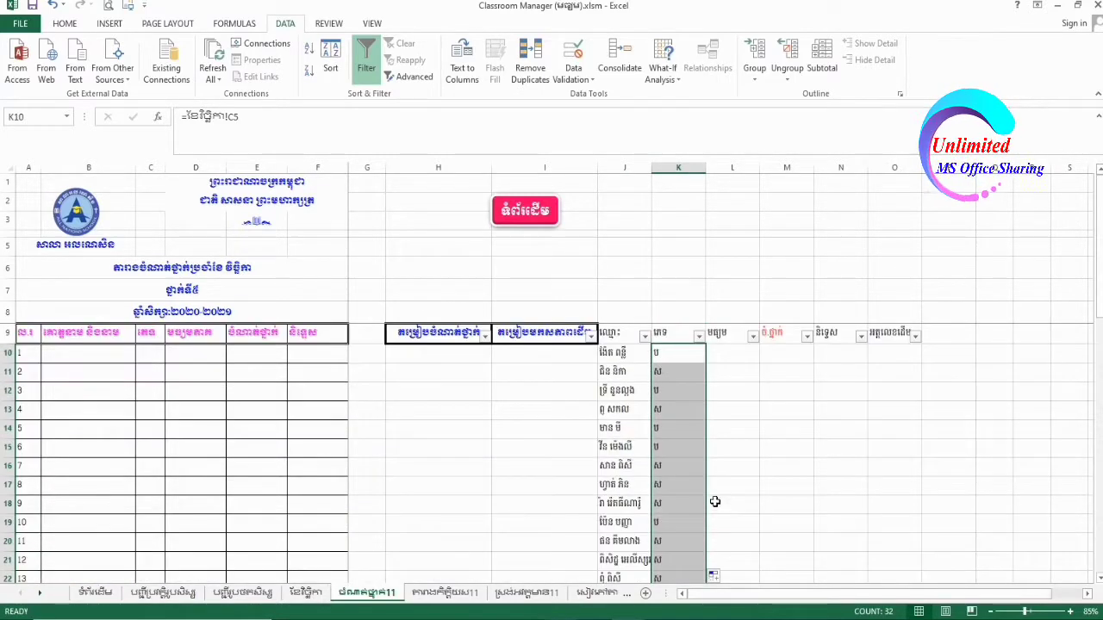
- Link the first average cell L10 to cell S5 of the ខែវិច្ឆិកា sheet
click(715, 350)
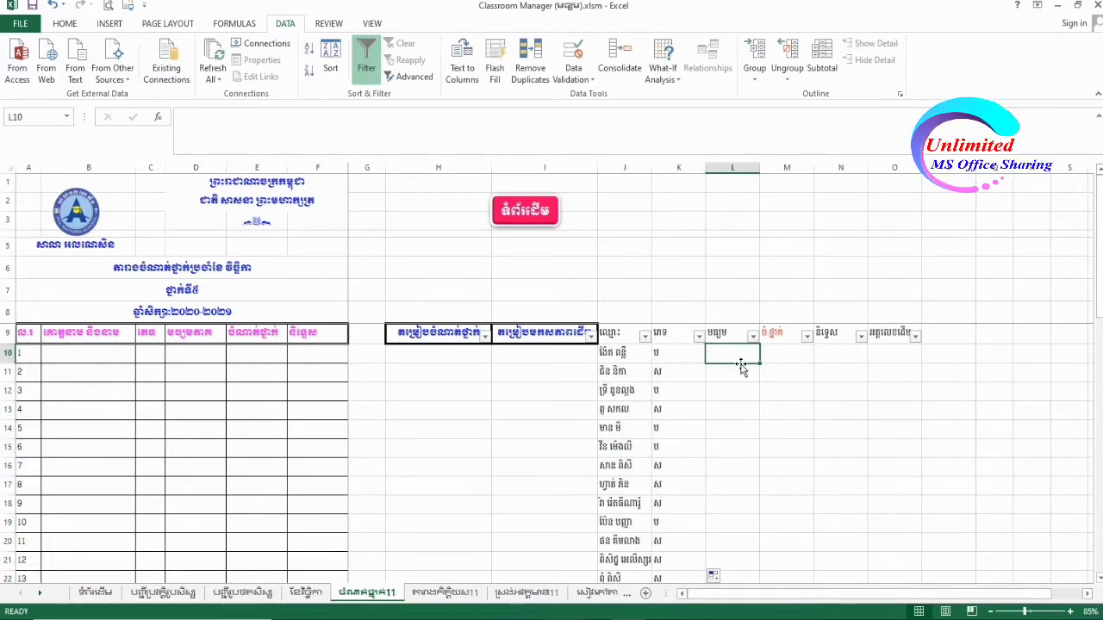
text(=)
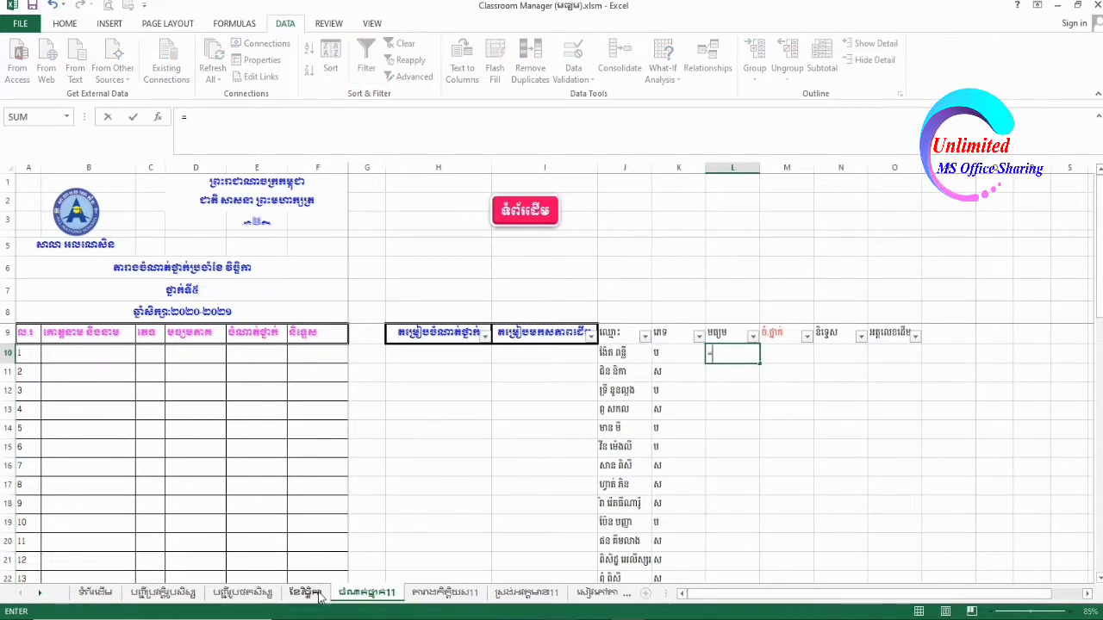
click(314, 593)
click(504, 300)
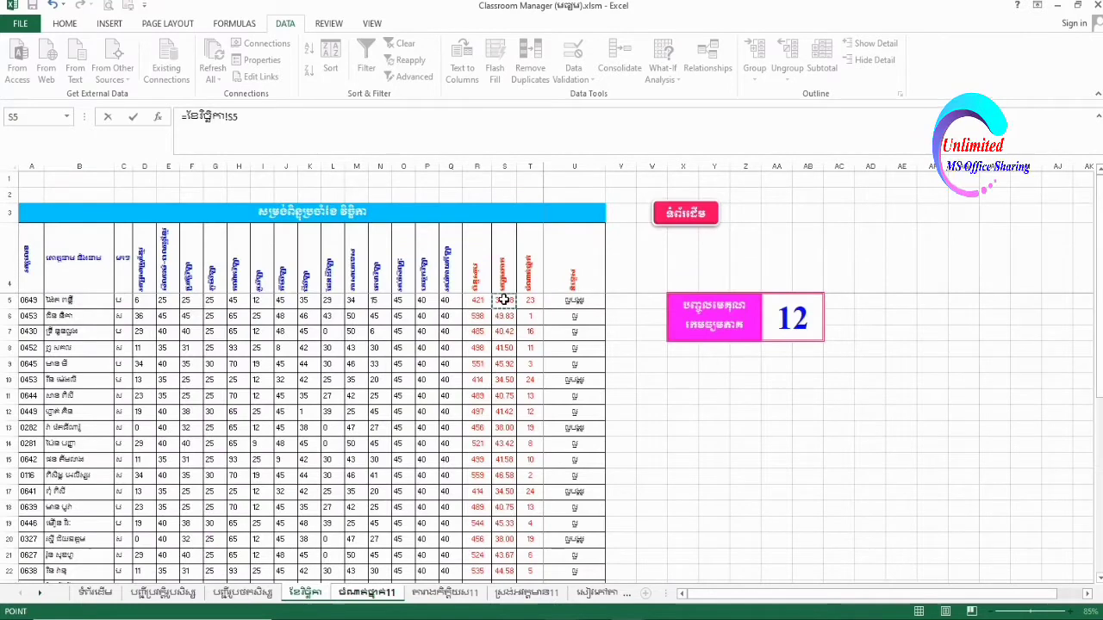
key(Return)
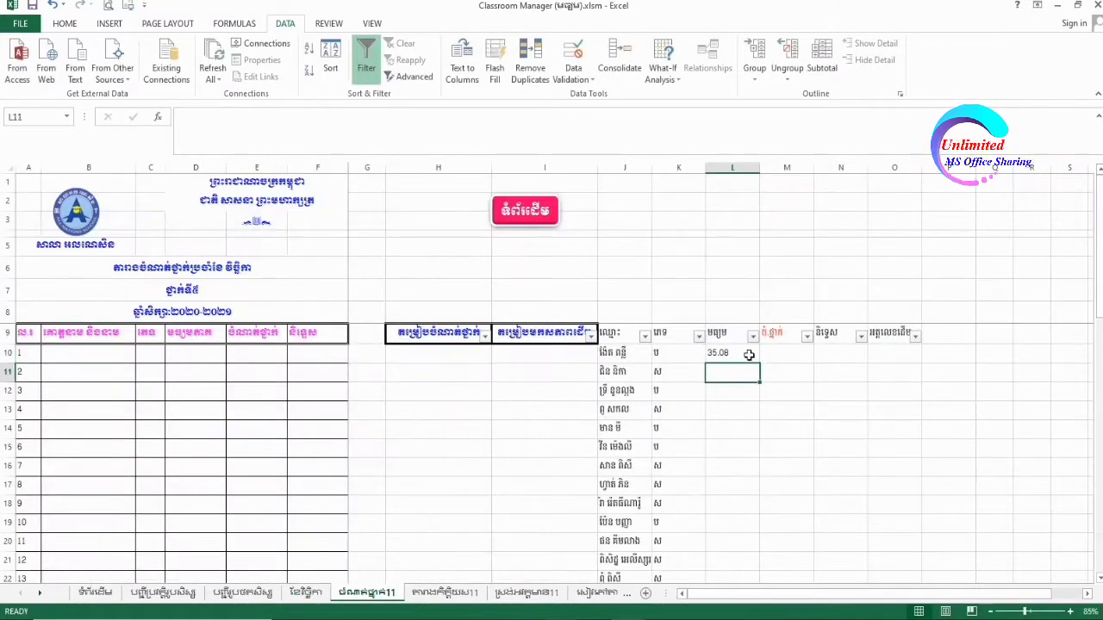
- Fill the average formula in L10 across to N10 and extend all three columns down through row 41
click(746, 354)
drag(760, 363, 857, 355)
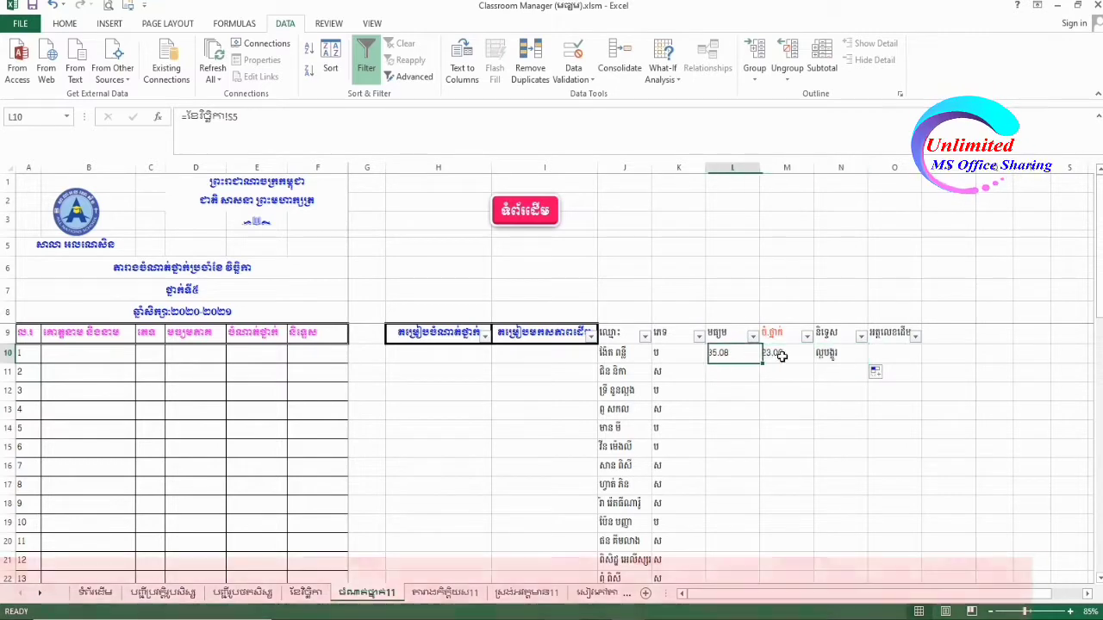
mouse_move(868, 364)
mouse_down()
mouse_move(877, 551)
mouse_move(881, 521)
mouse_up()
scroll(881, 517, up, 6)
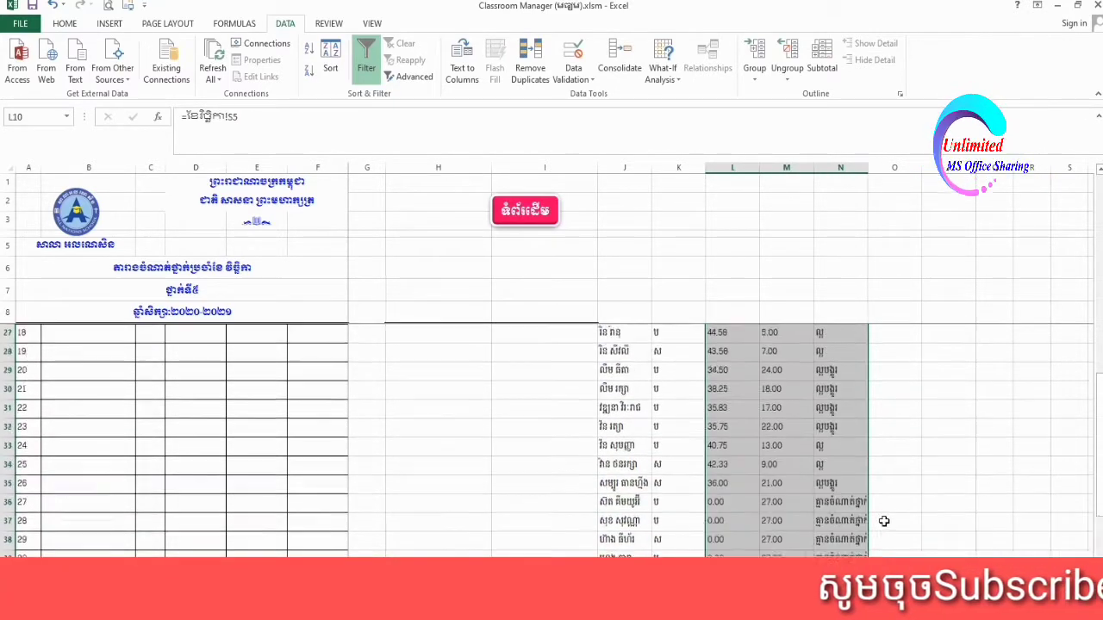
- Format the class rank values in M10:M41 to show no decimal places
click(785, 353)
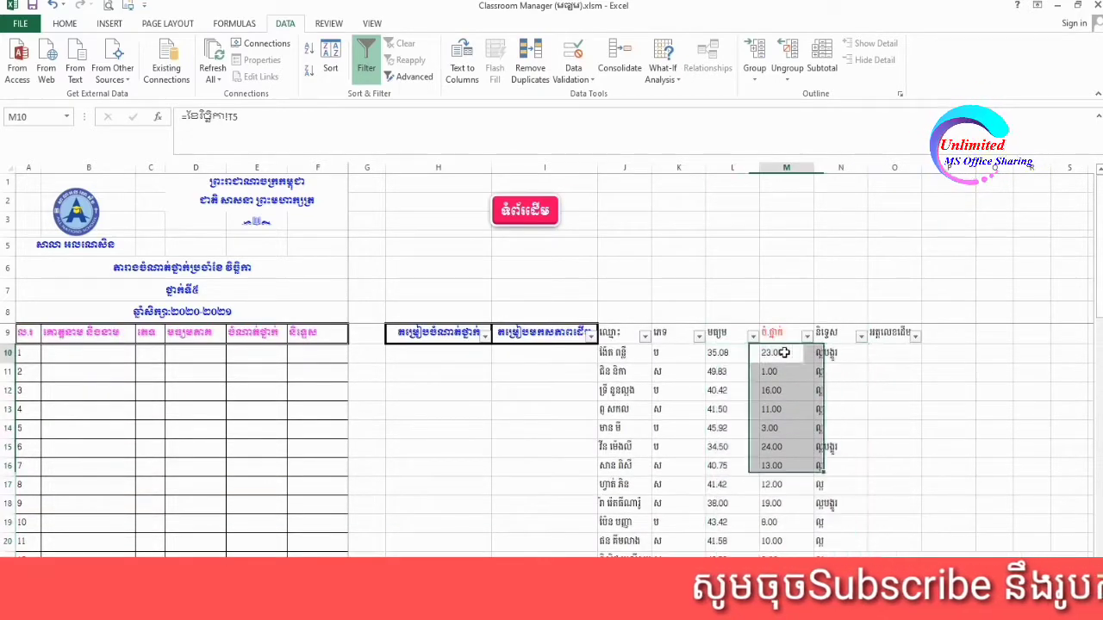
drag(784, 353, 775, 495)
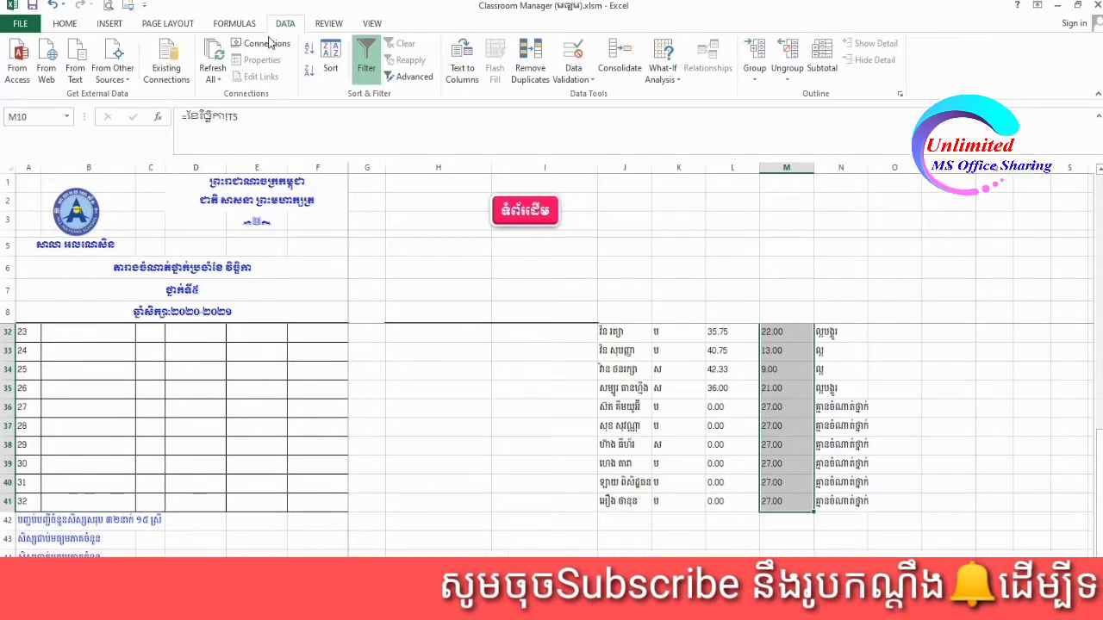
click(62, 24)
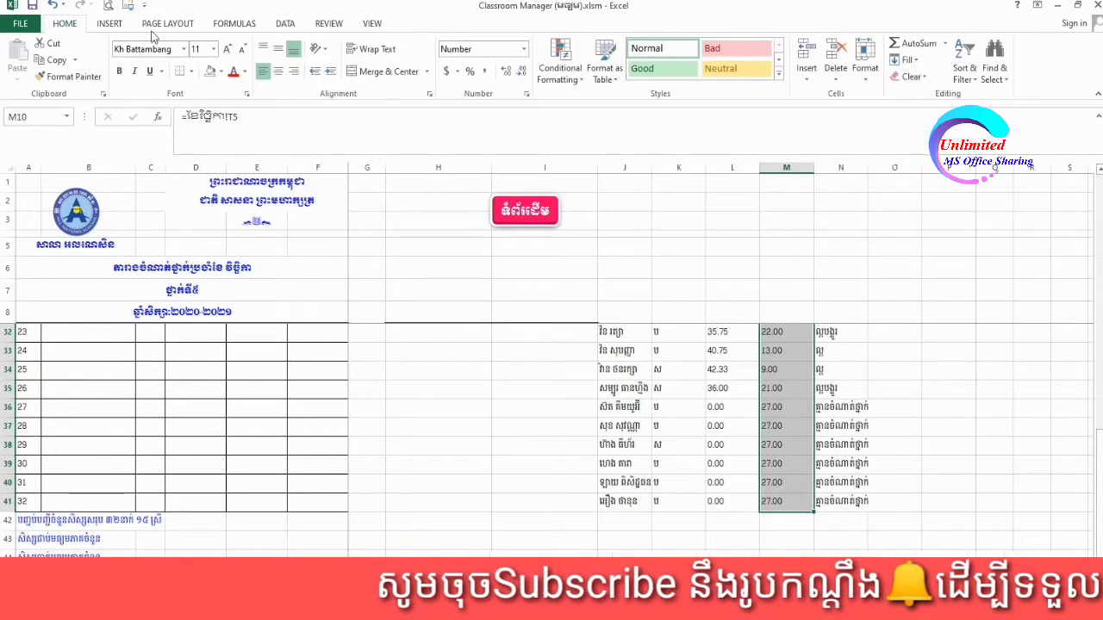
click(517, 71)
click(517, 71)
scroll(775, 367, up, 4)
scroll(780, 375, up, 3)
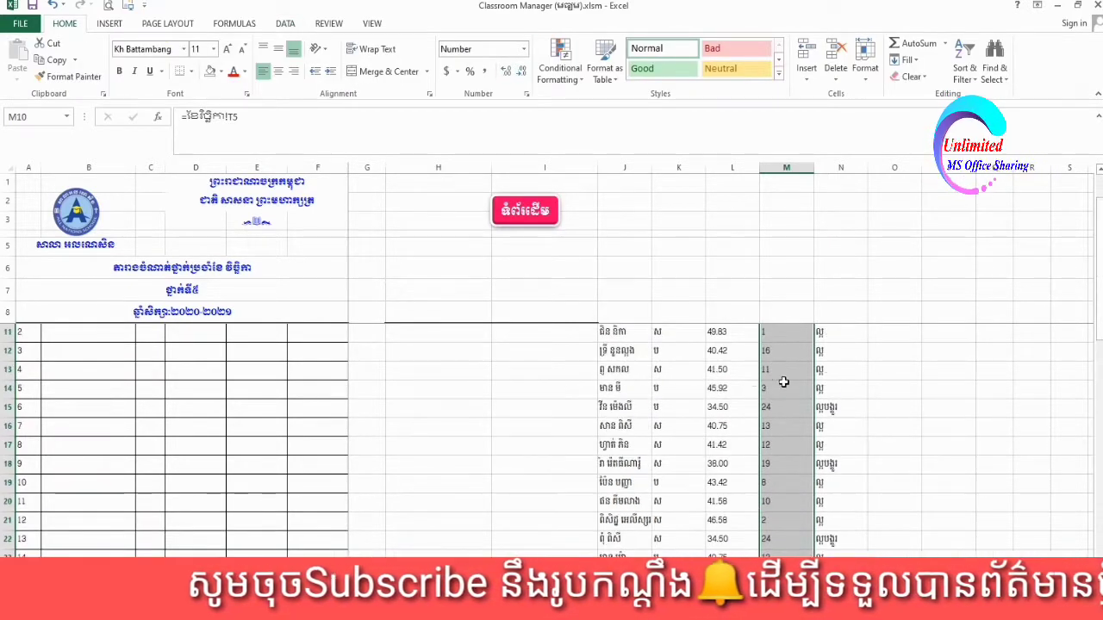
- Centre the class rank values in M10:M41 horizontally
scroll(689, 409, up, 1)
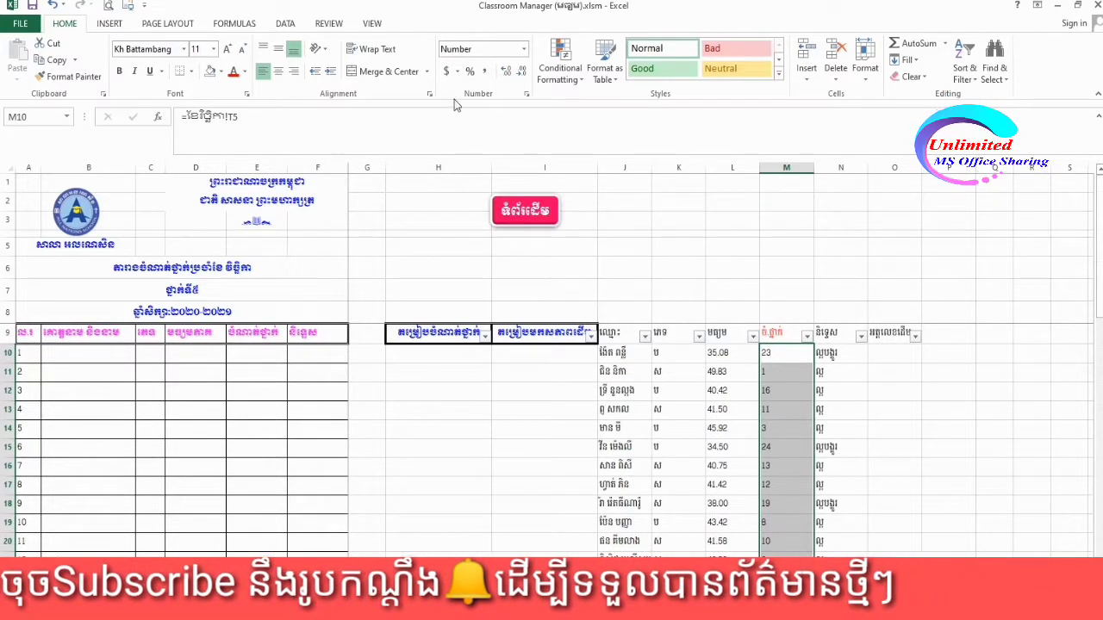
click(279, 71)
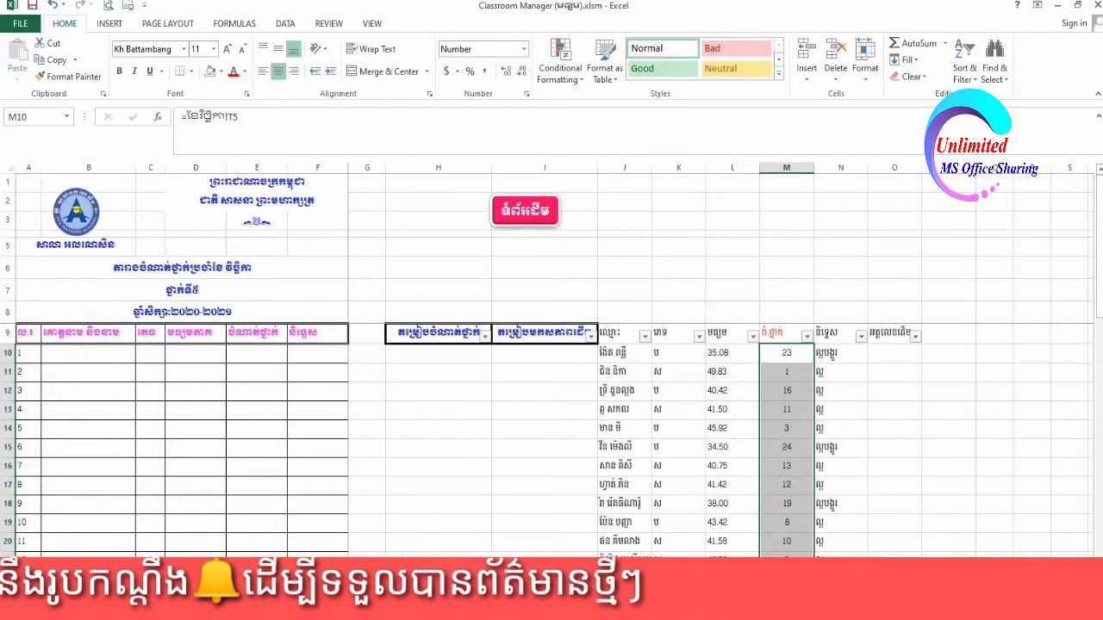
- Link the first original ID cell O10 to cell A5 of the ខែវិច្ឆិកា sheet
click(524, 210)
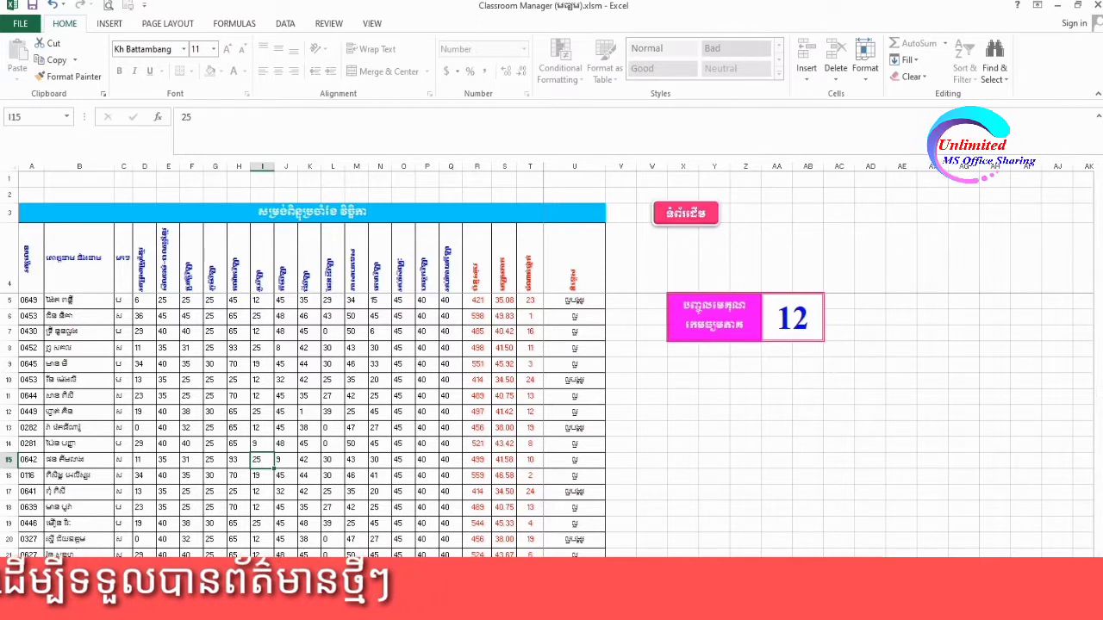
click(685, 213)
click(890, 358)
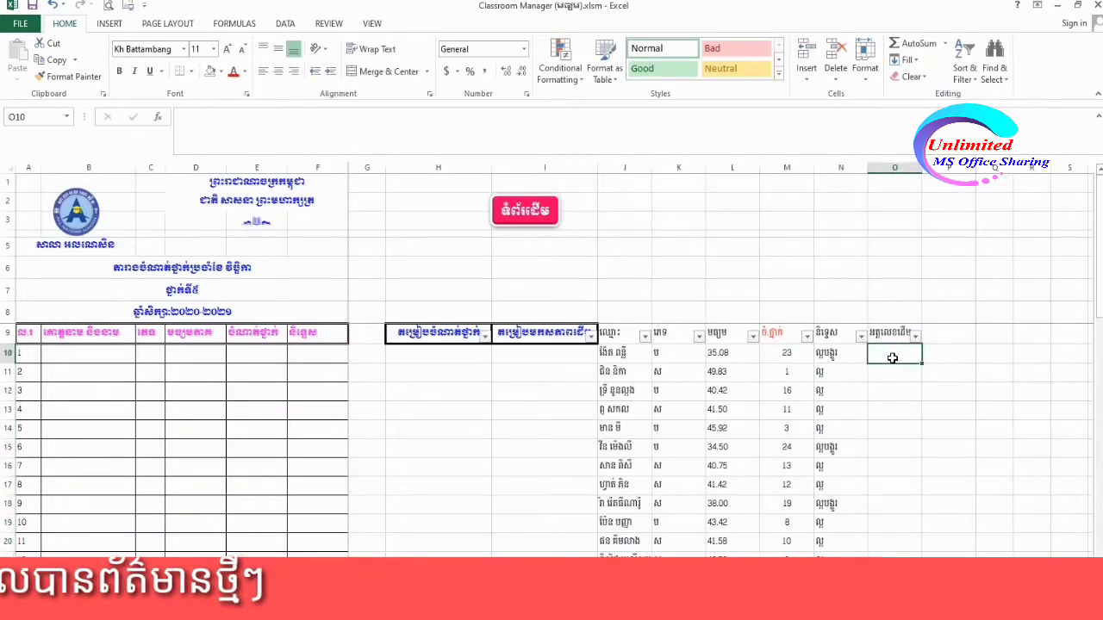
text(=)
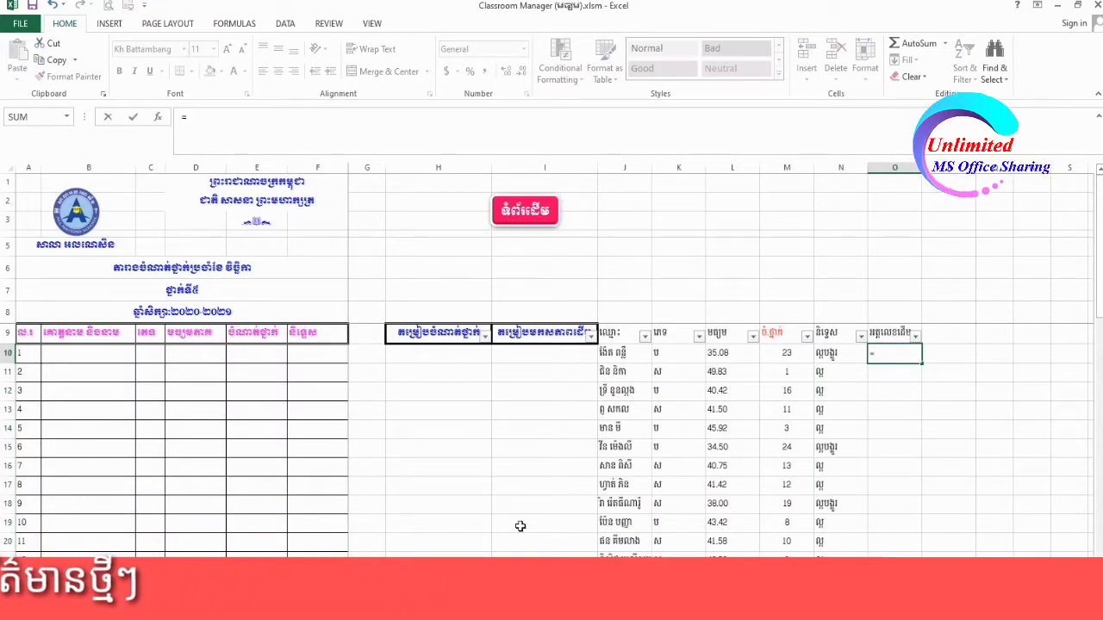
key(ctrl+Page_Down)
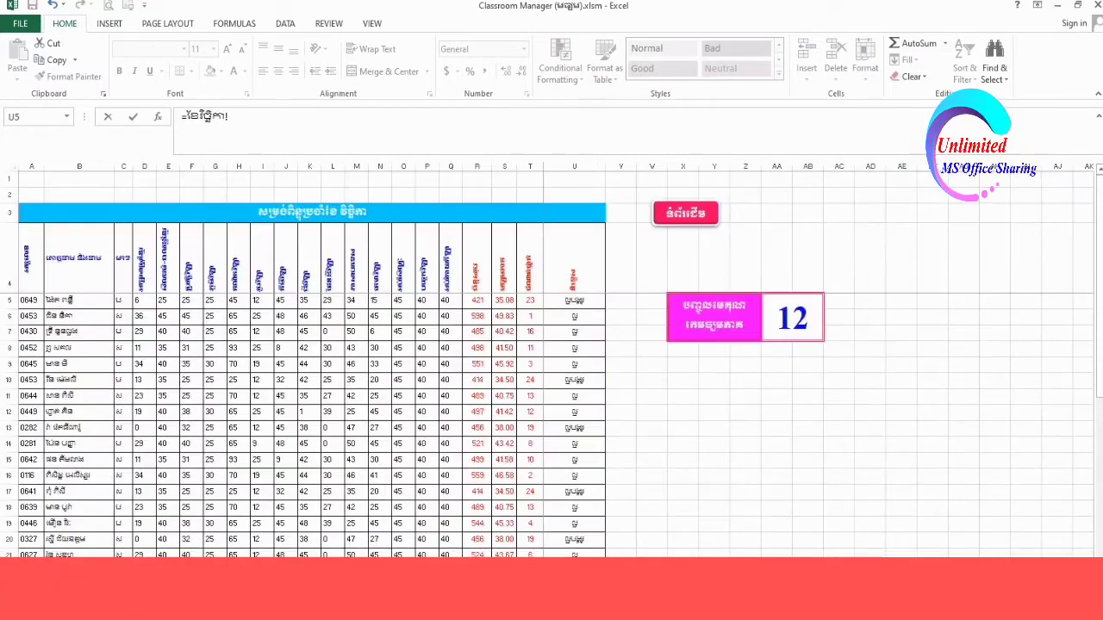
click(31, 301)
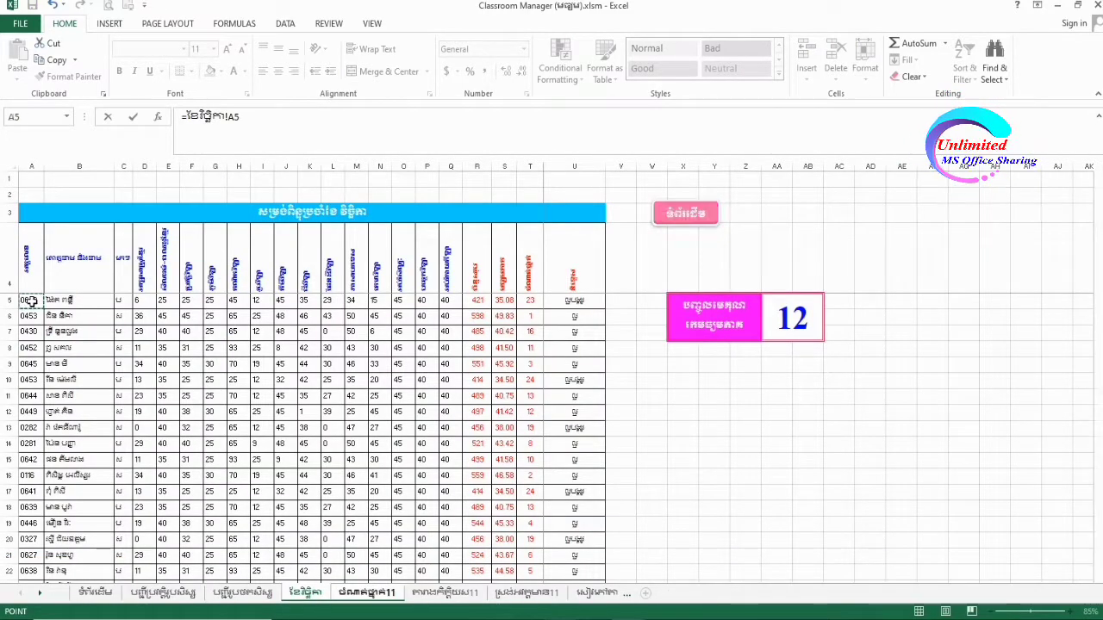
key(Return)
- Fill the original ID formula in O10 down through row 41
click(902, 360)
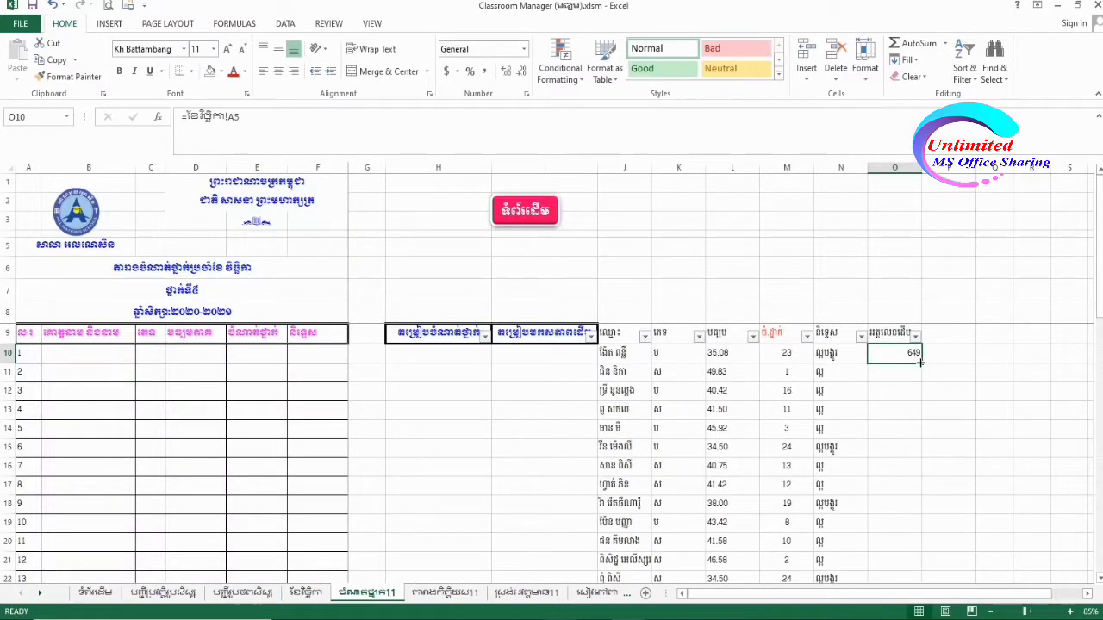
drag(922, 363, 928, 551)
scroll(922, 495, up, 7)
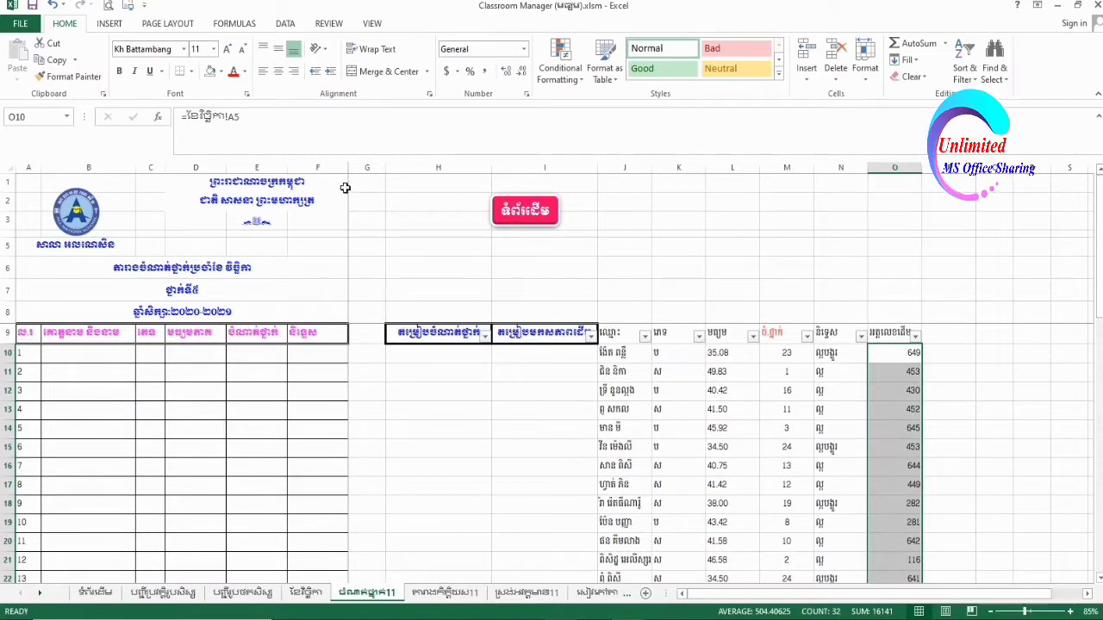
- Centre the original ID values in O10:O41 and save the workbook
click(277, 71)
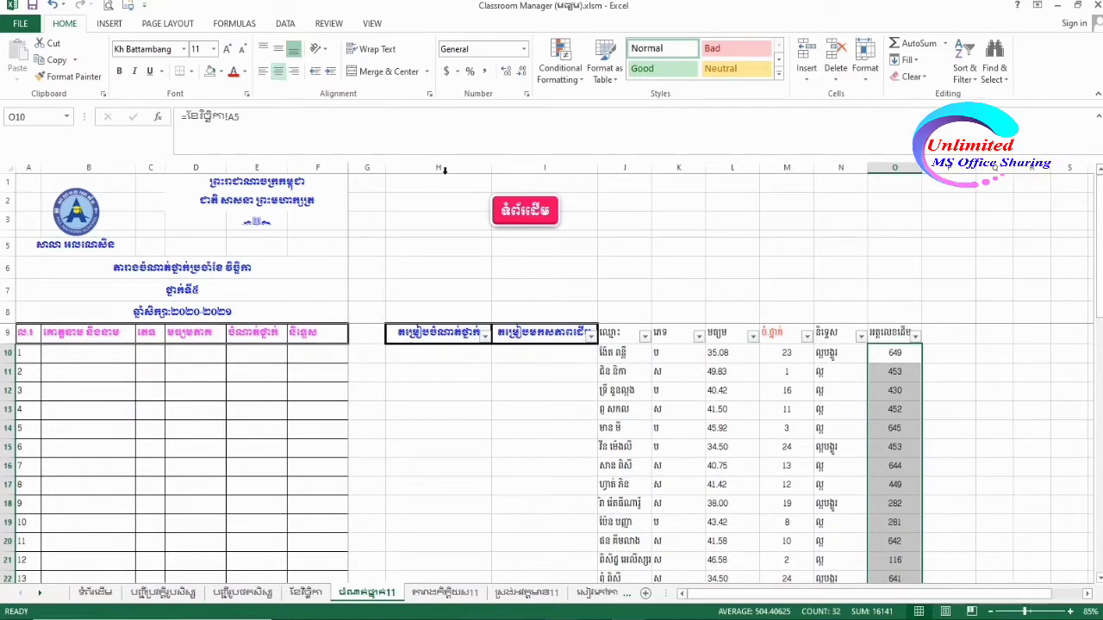
click(900, 355)
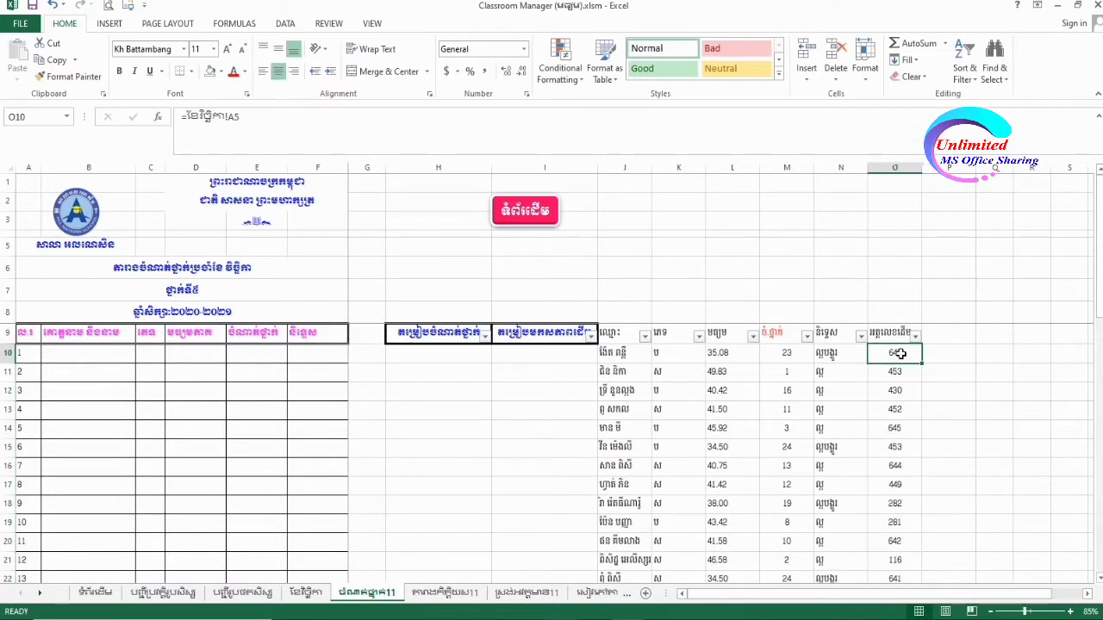
key(ctrl+s)
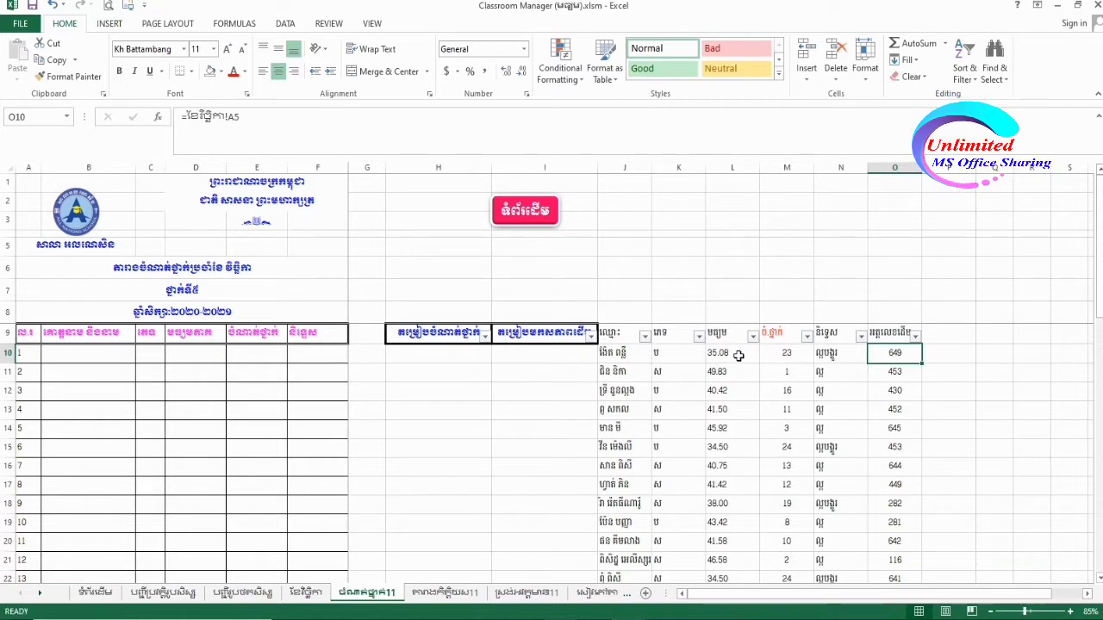
- Link the rank-sorting cell H10 to the class rank in M10 and fill the formula down through row 41
click(583, 357)
click(460, 353)
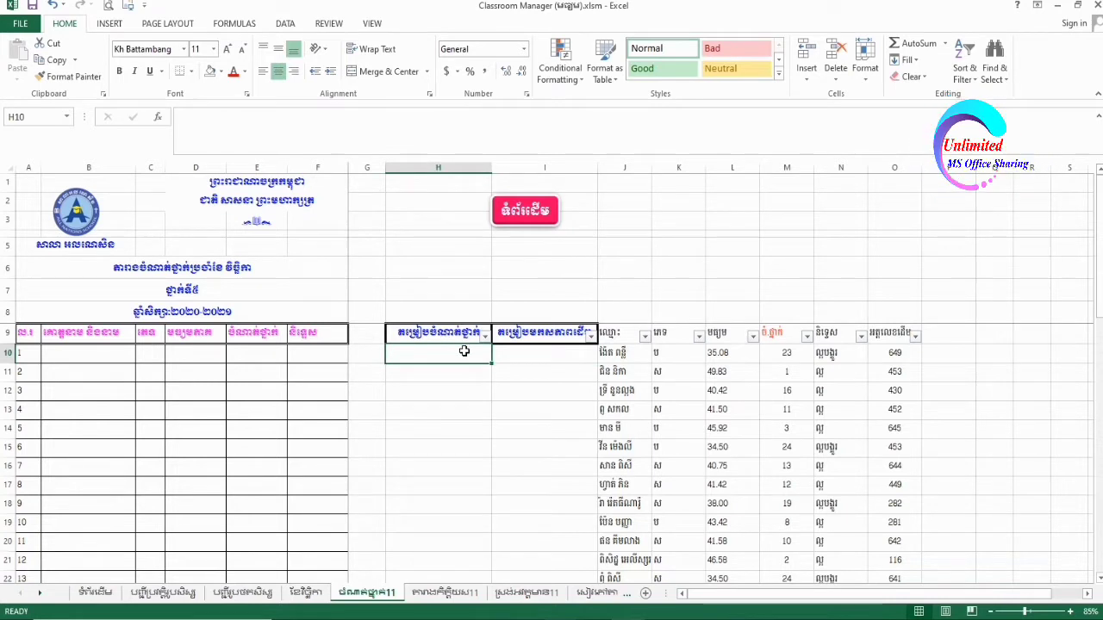
text(=)
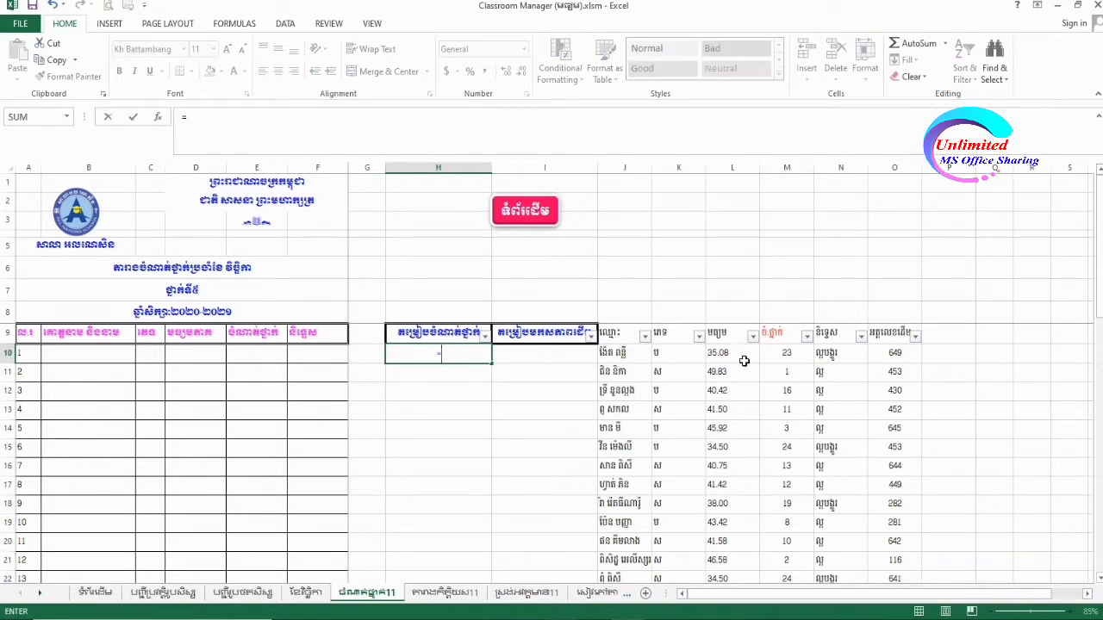
click(780, 353)
key(Return)
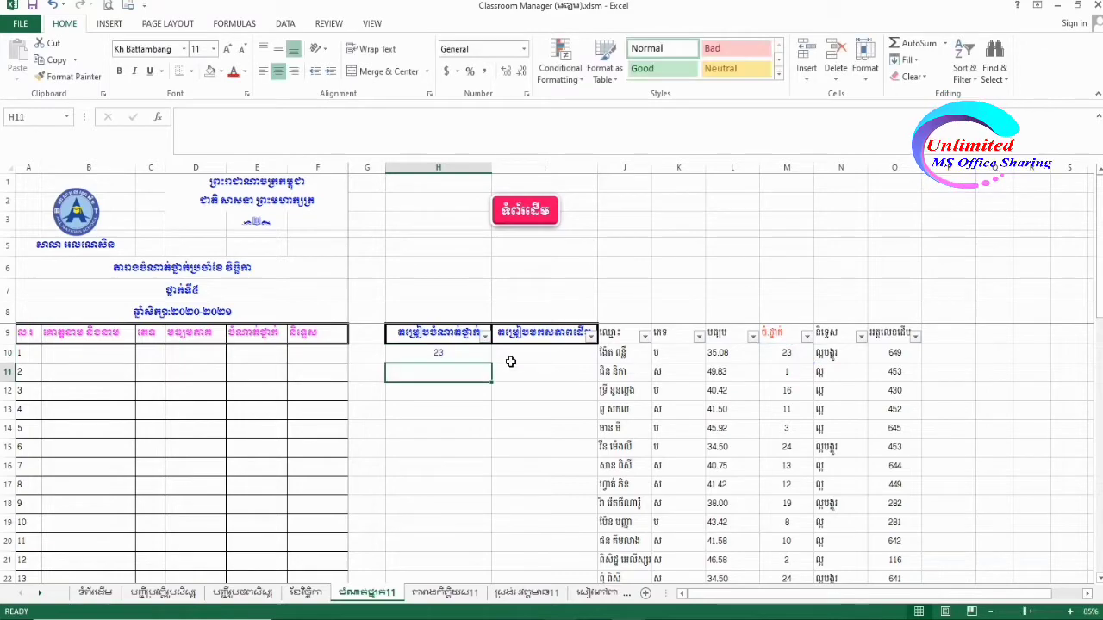
click(472, 353)
drag(491, 362, 487, 488)
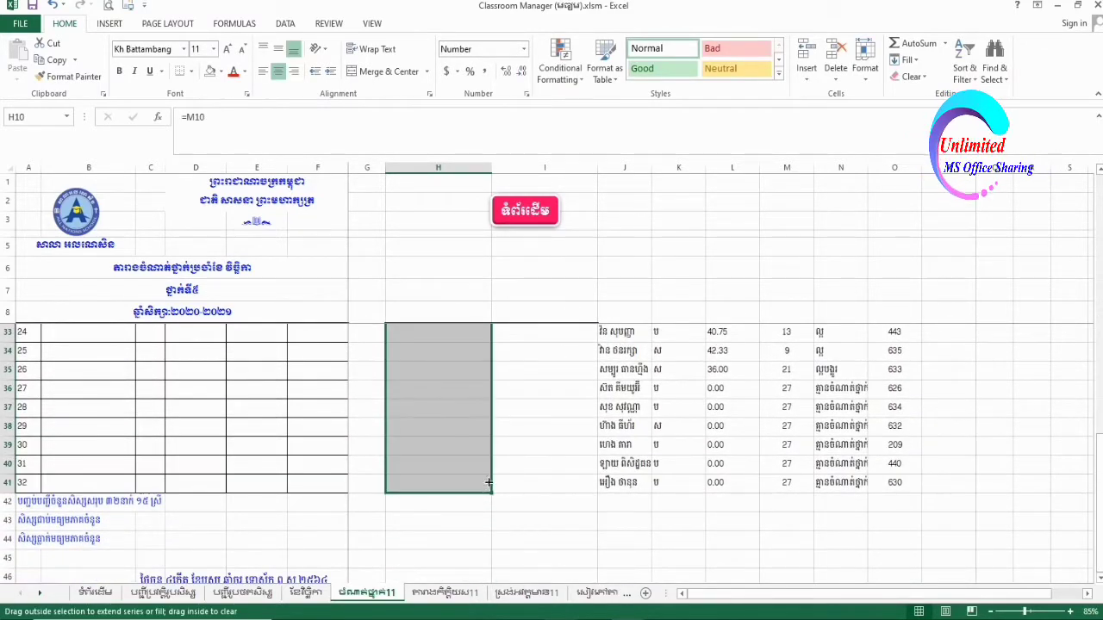
scroll(561, 466, up, 3)
scroll(562, 465, up, 5)
- Link the original-order sorting cell I10 to the ID in O10 and fill the formula down through row 41
click(539, 355)
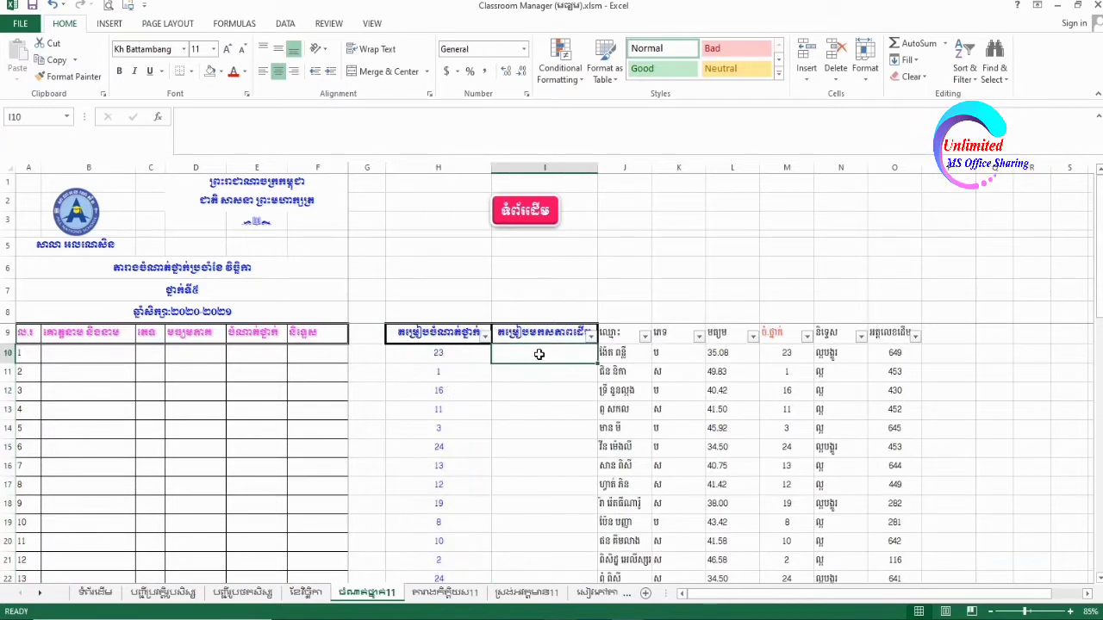
text(=)
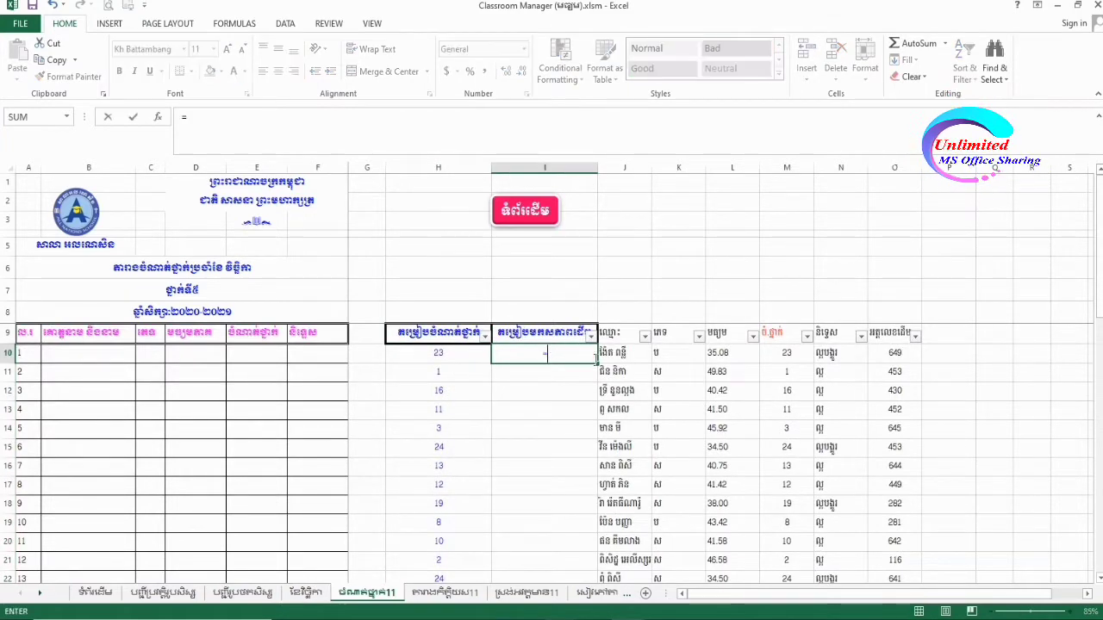
click(895, 355)
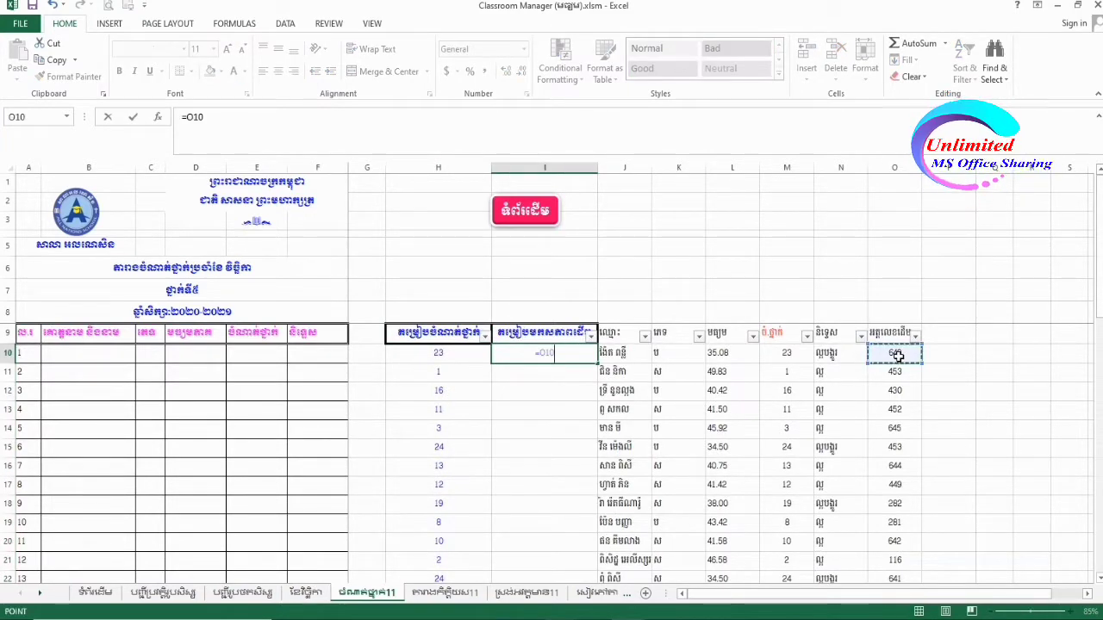
key(Return)
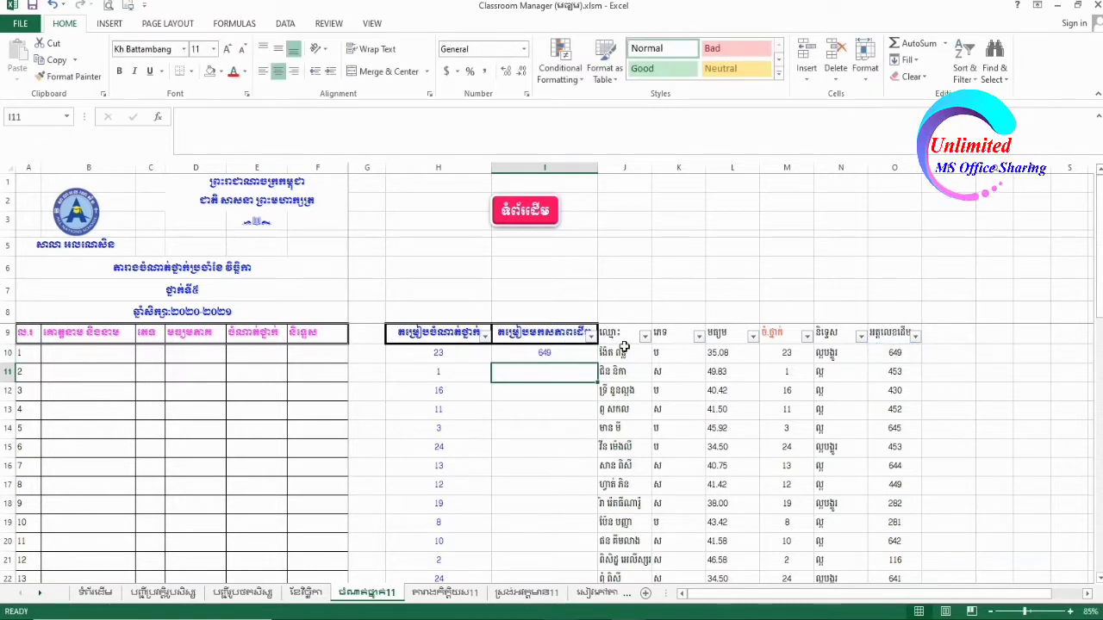
click(538, 359)
drag(597, 362, 594, 608)
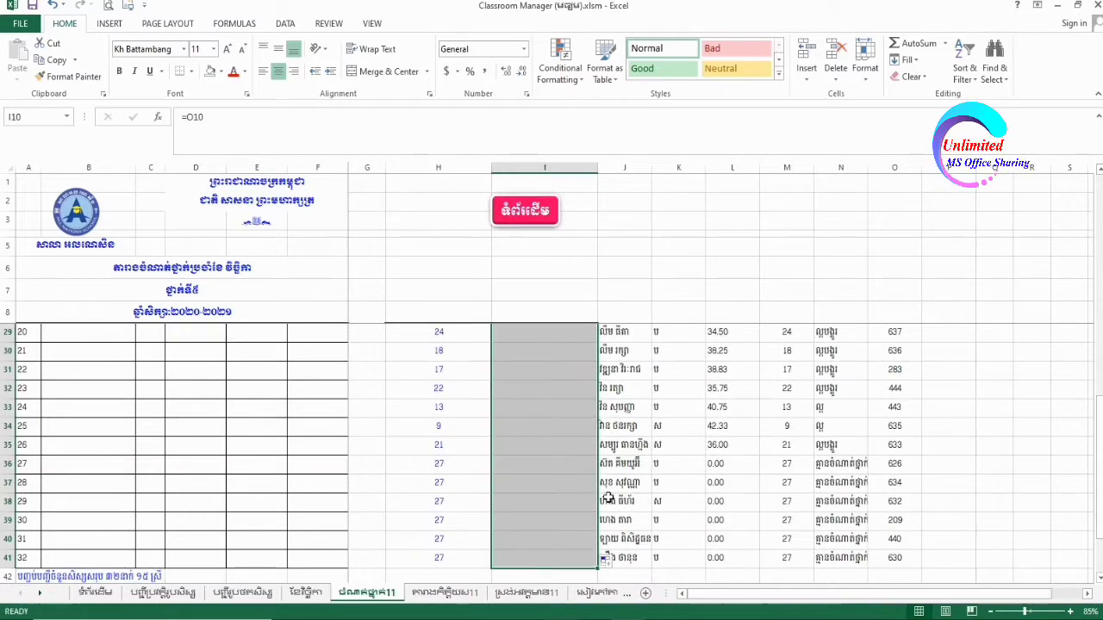
scroll(617, 490, up, 6)
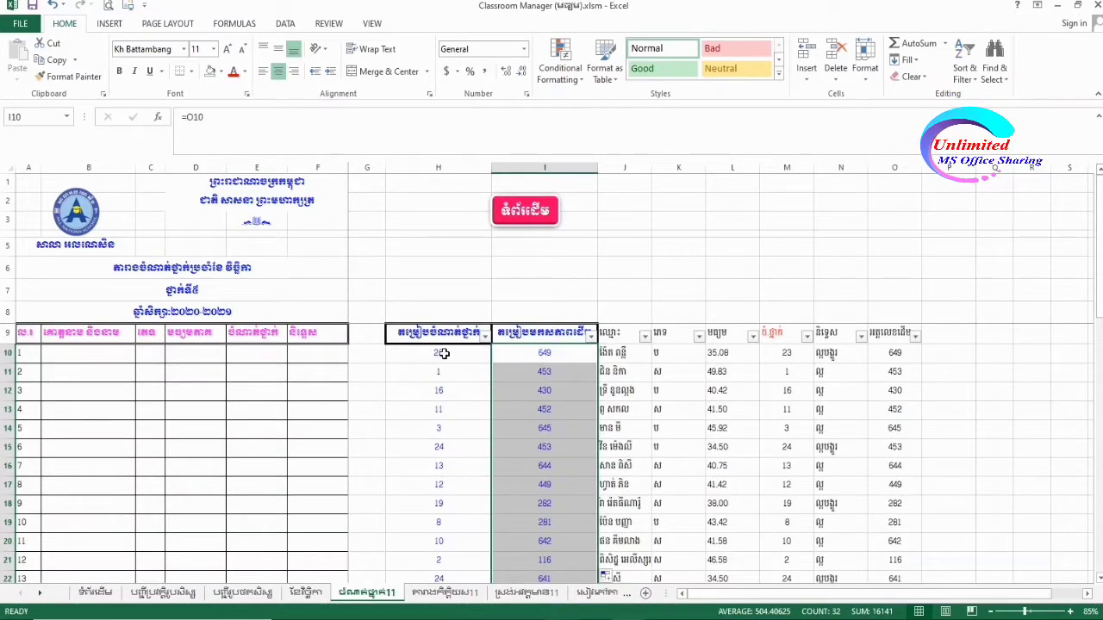
- Shade both sorting columns, H10:I41, with a light blue theme fill colour
drag(444, 353, 546, 560)
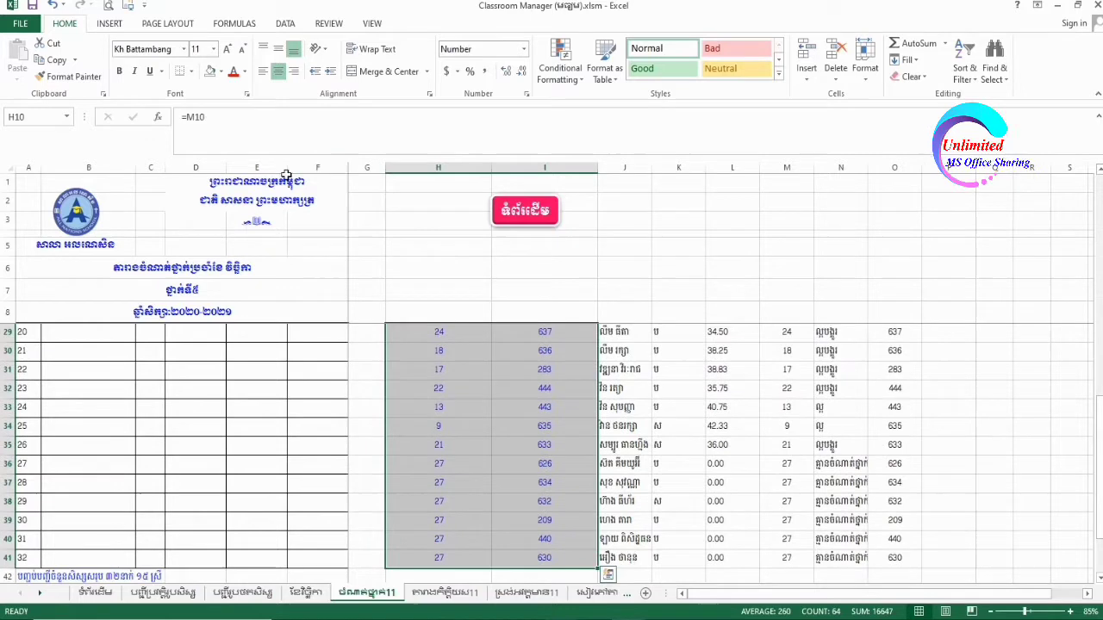
click(221, 72)
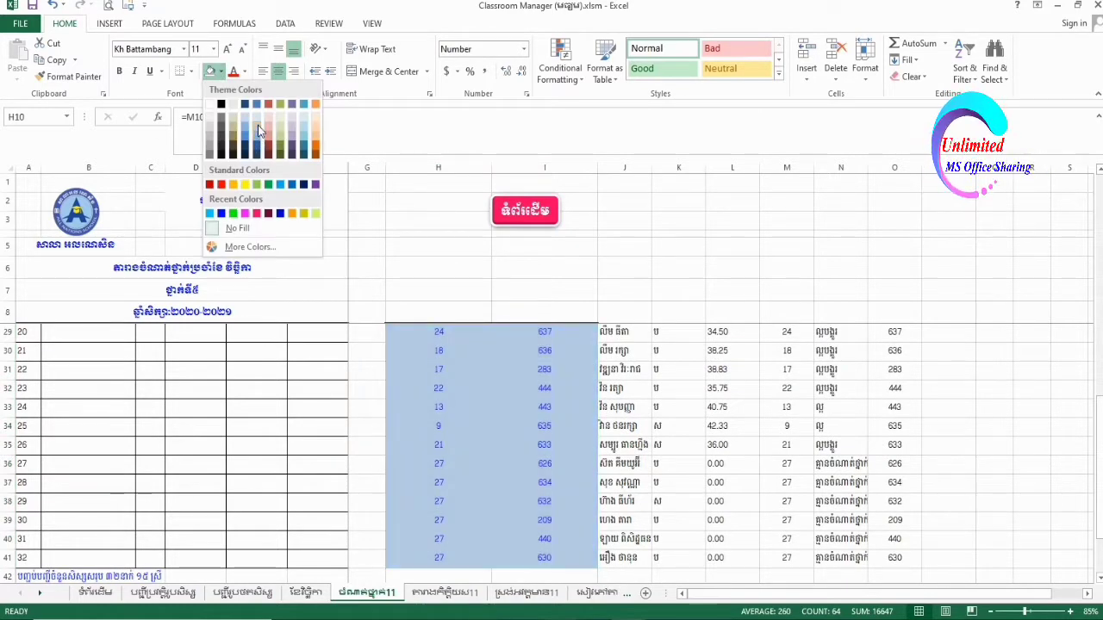
click(258, 129)
scroll(594, 465, up, 6)
drag(527, 392, 527, 403)
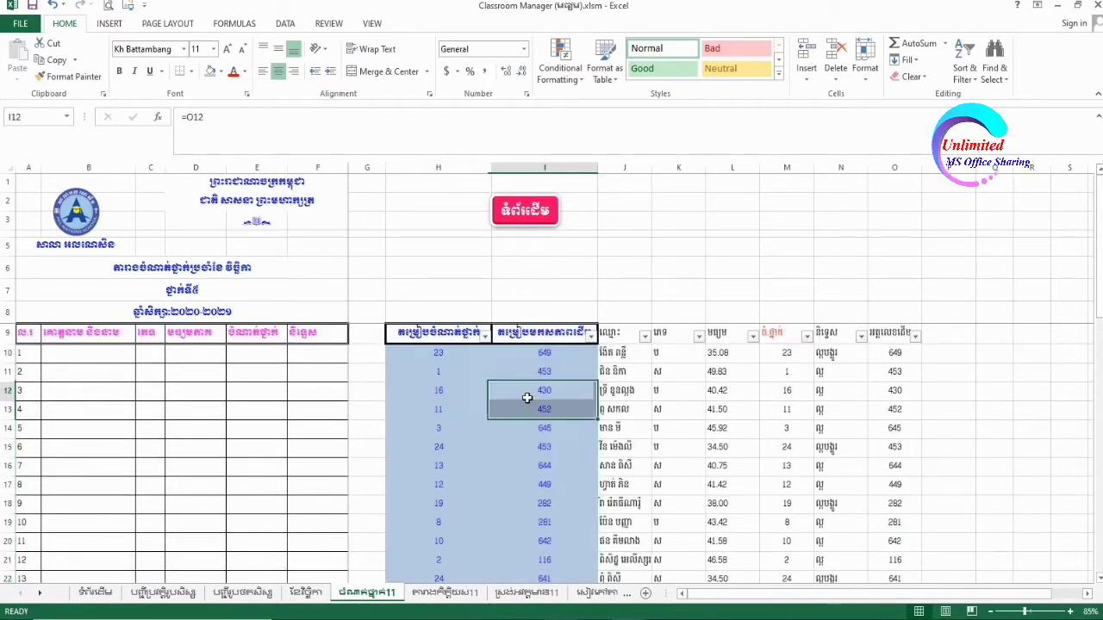
click(527, 396)
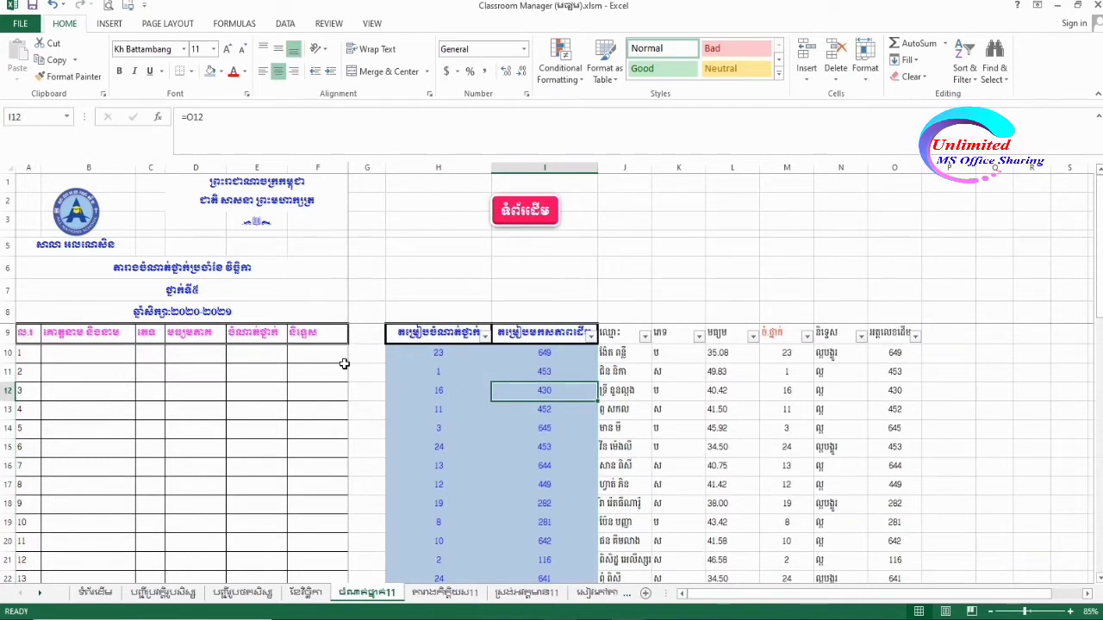
- Link the first name cell B10 of the ranking table to J10 and fill the formula across to F10
click(67, 352)
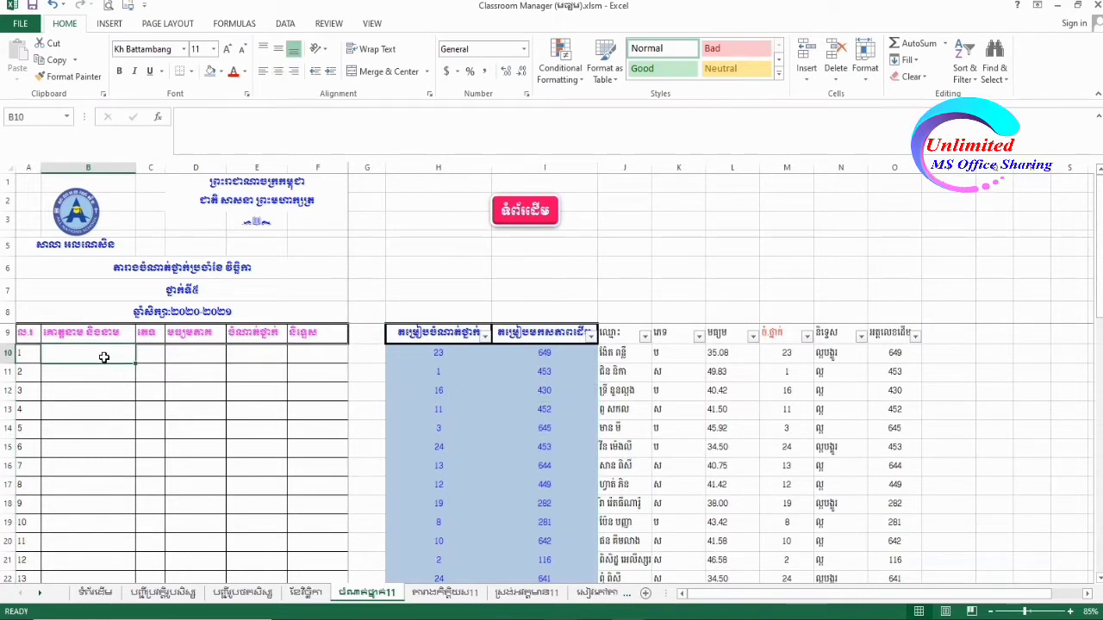
text(=)
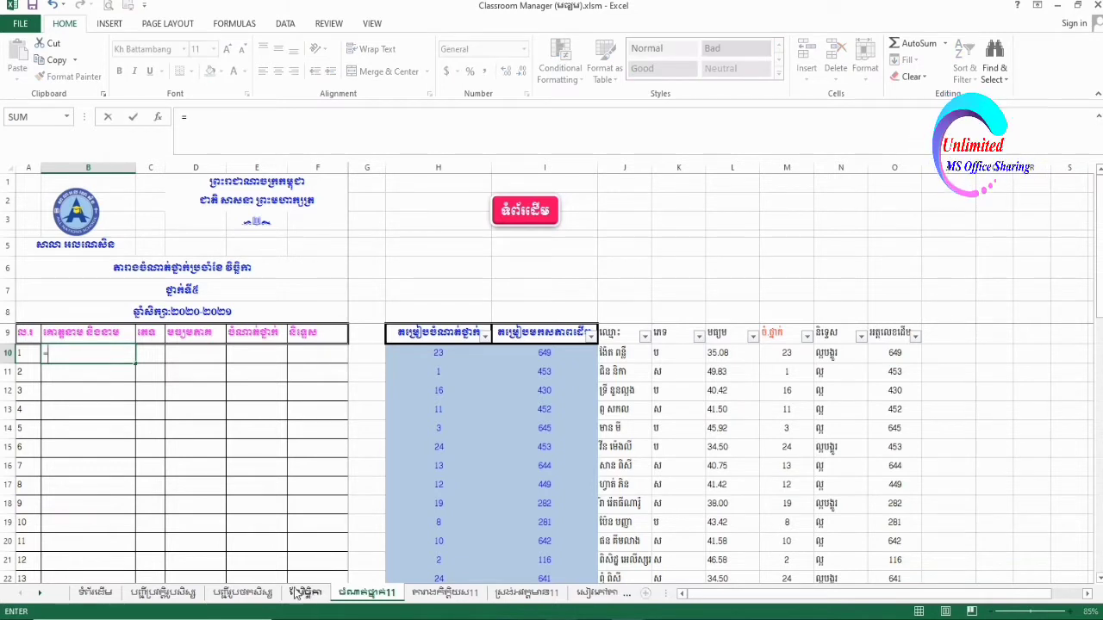
click(631, 357)
key(Return)
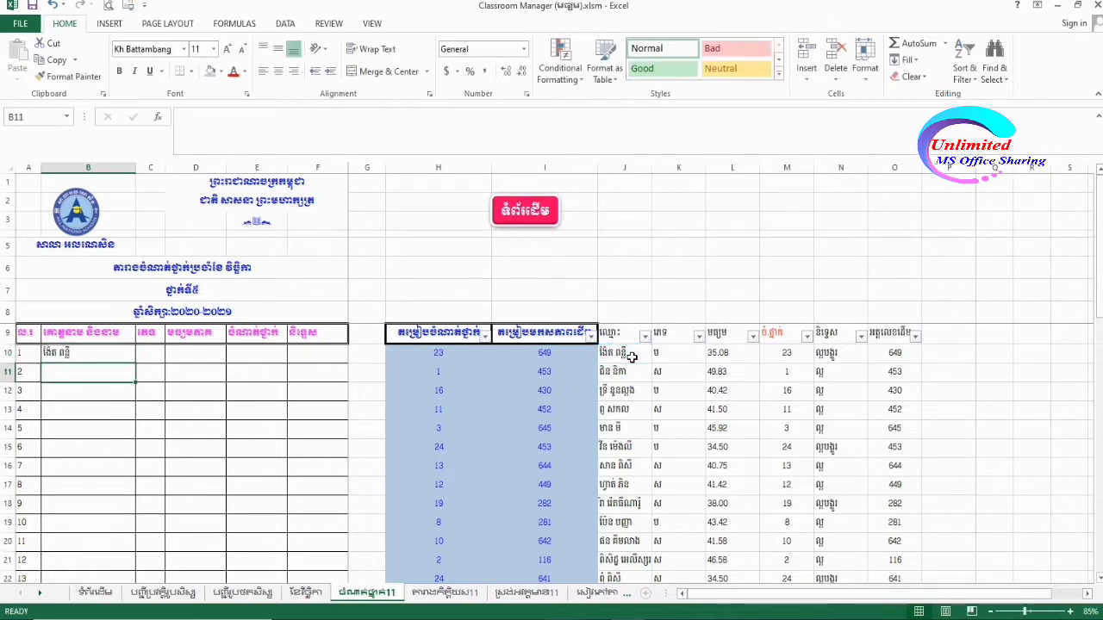
click(108, 354)
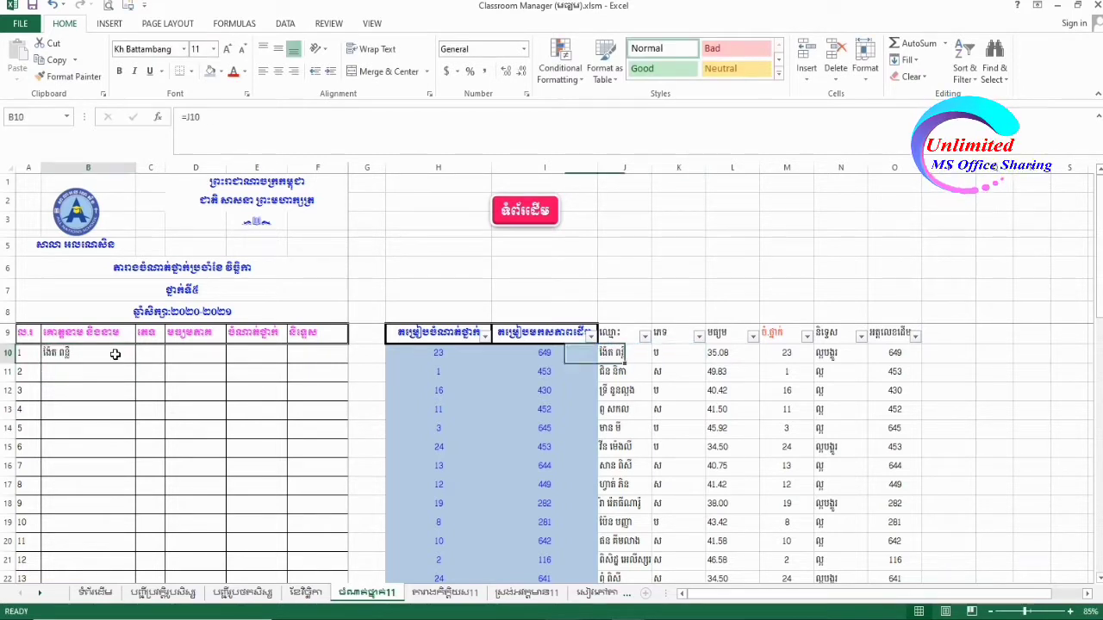
drag(135, 362, 319, 368)
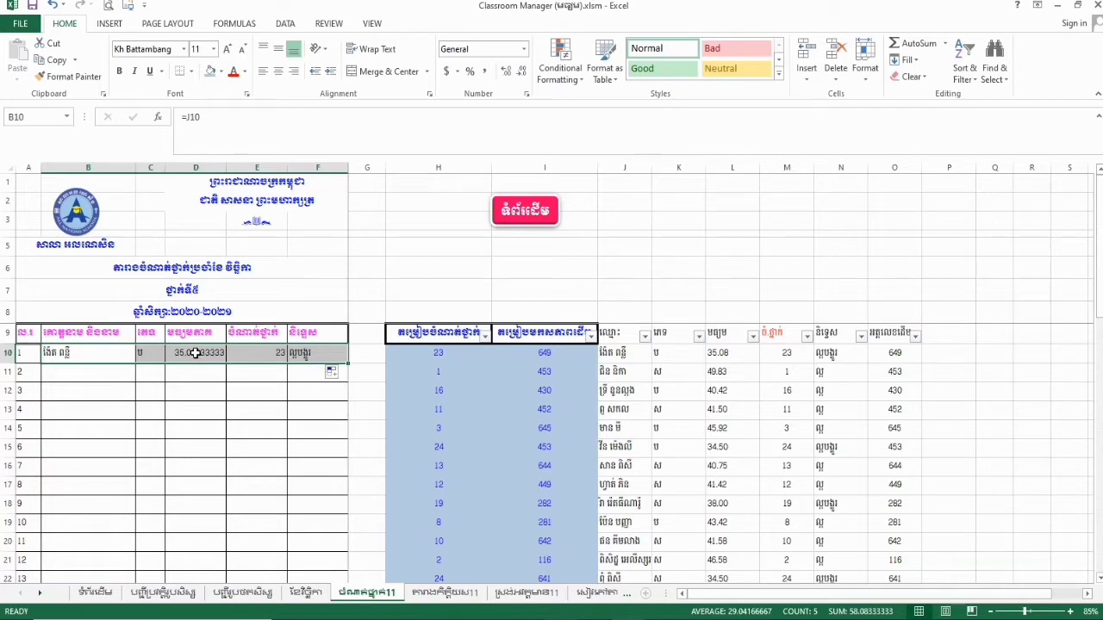
- Extend the B10:F10 formulas down through row 41 and check the links in B10, C10 and D10
drag(348, 362, 349, 485)
scroll(353, 476, up, 5)
scroll(354, 477, down, 5)
scroll(345, 484, up, 8)
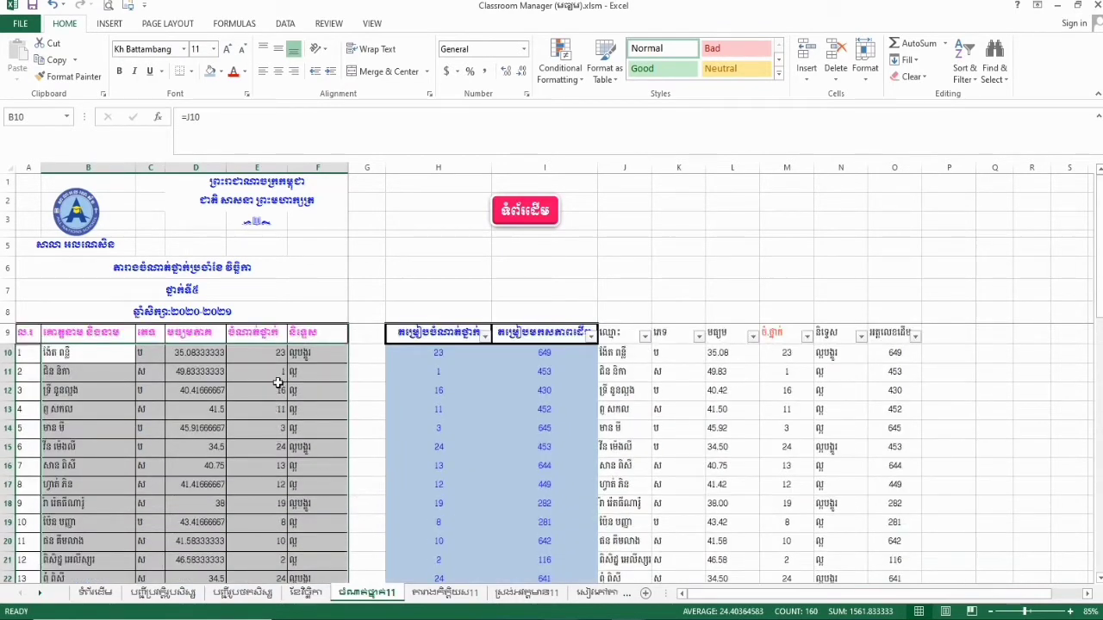
click(104, 359)
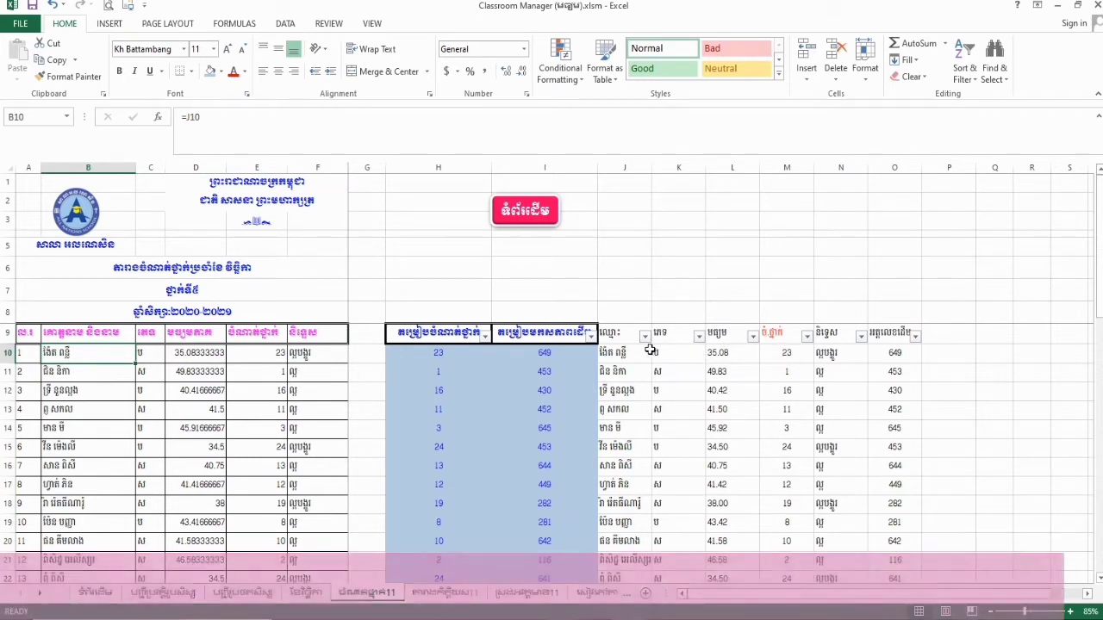
click(138, 358)
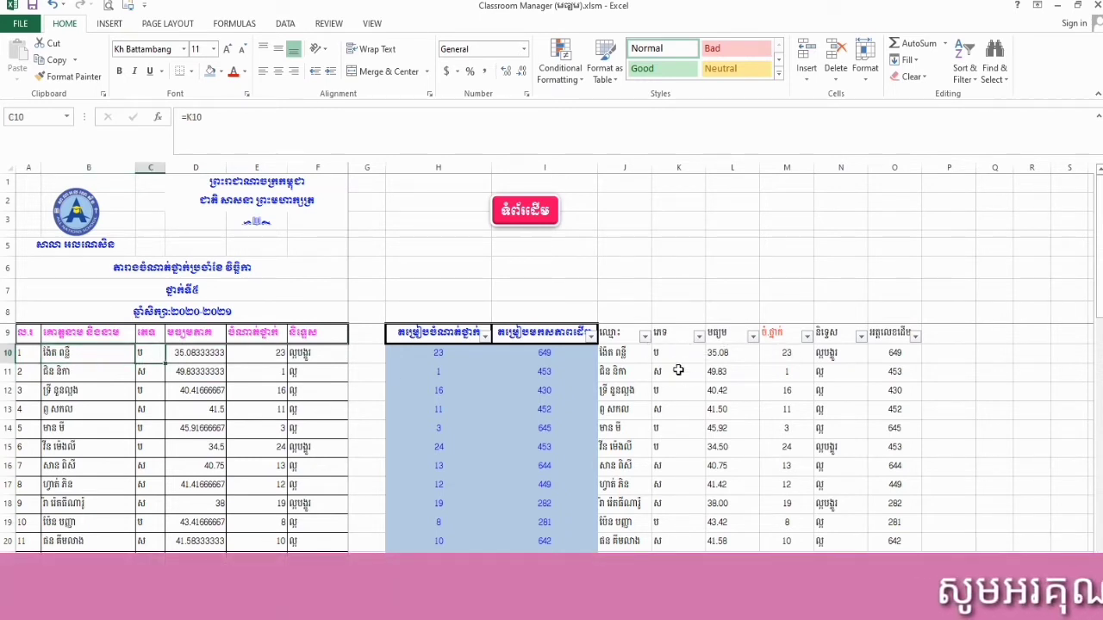
click(224, 354)
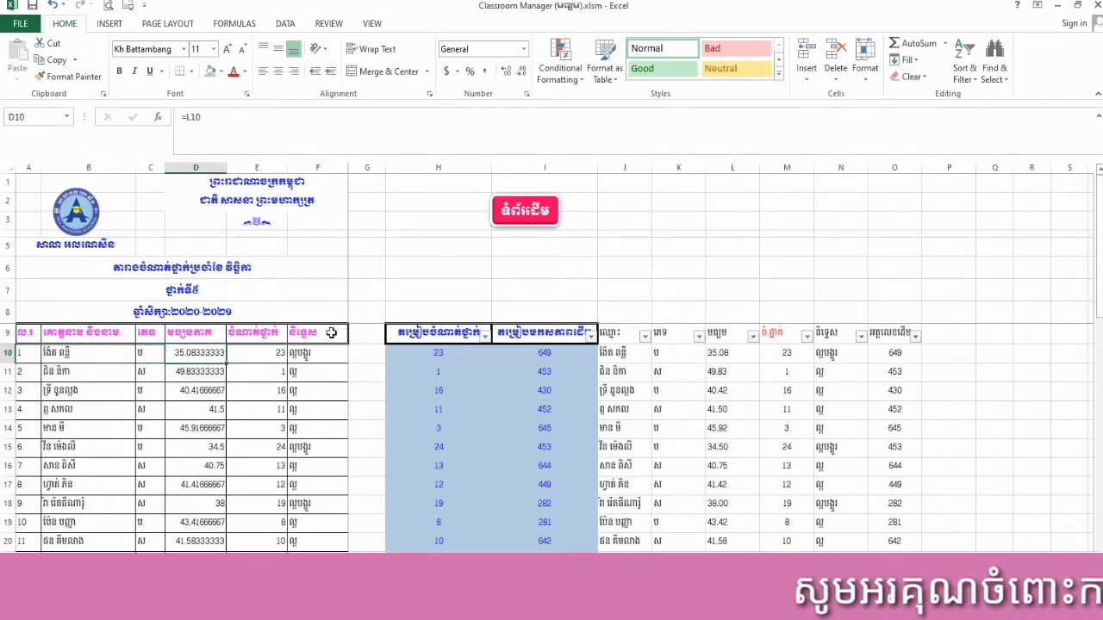
- Check the formula links in the rank cell E10 and the grade cell F10
click(270, 354)
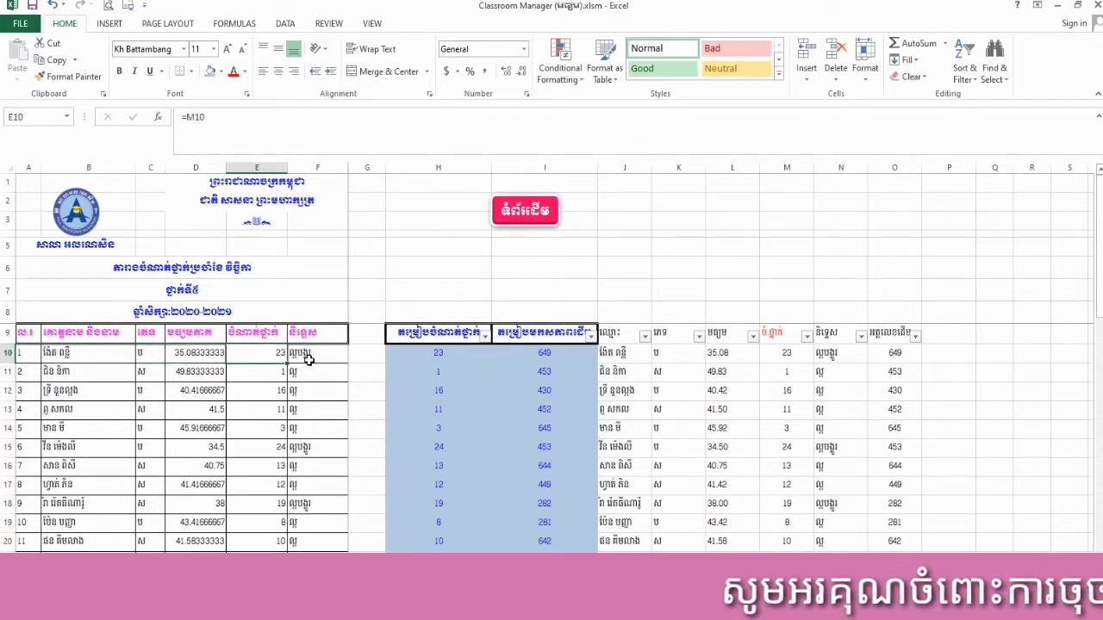
click(315, 356)
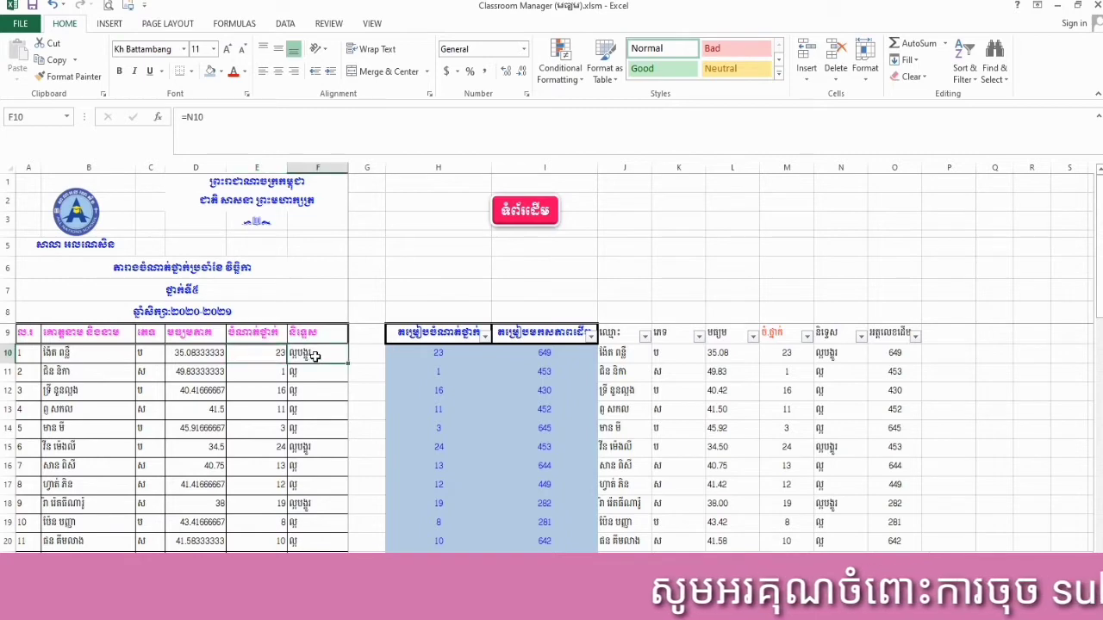
- Format the averages in D10:D41 to two decimal places and centre them horizontally
drag(198, 357, 212, 519)
scroll(212, 517, up, 7)
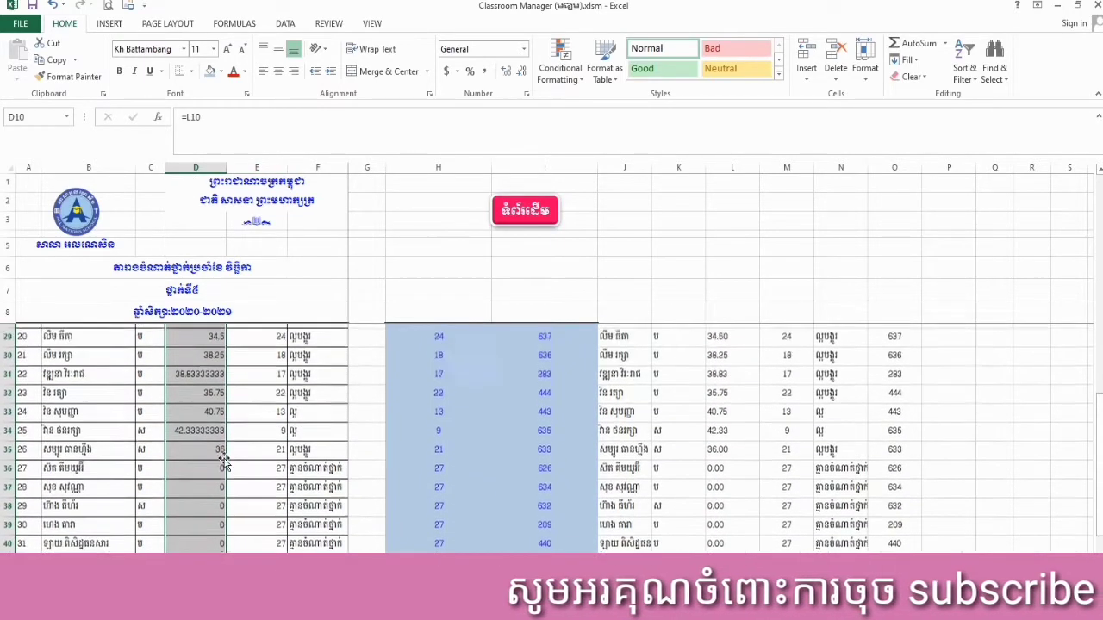
click(521, 75)
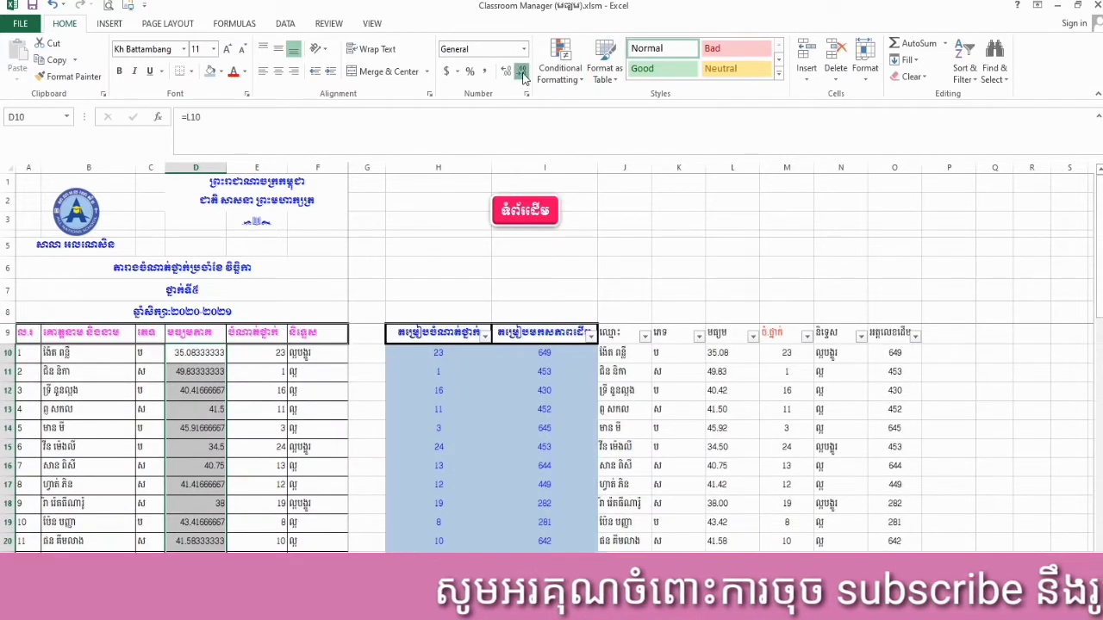
click(522, 76)
click(521, 76)
click(522, 76)
click(522, 77)
click(522, 77)
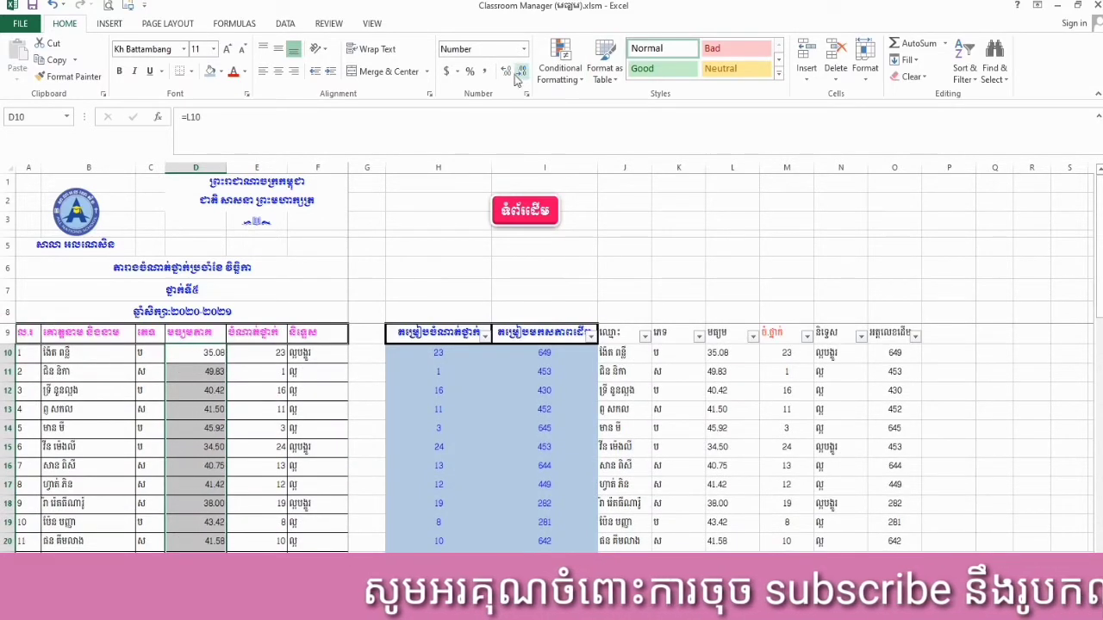
click(278, 71)
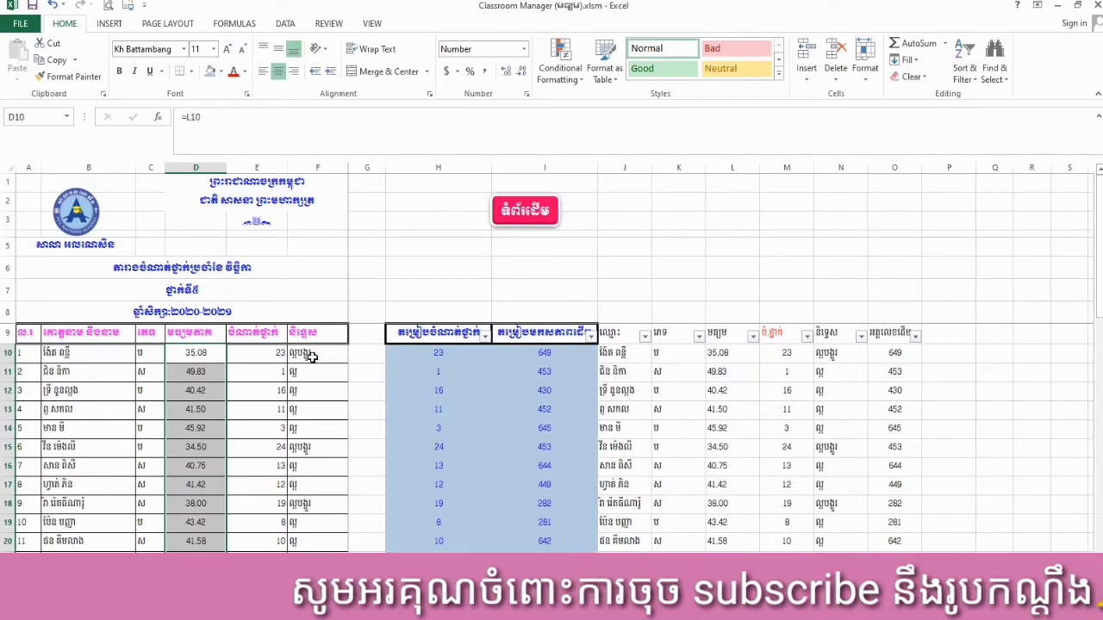
- Centre the ranks and grades in E10:F41 horizontally
drag(278, 356, 278, 519)
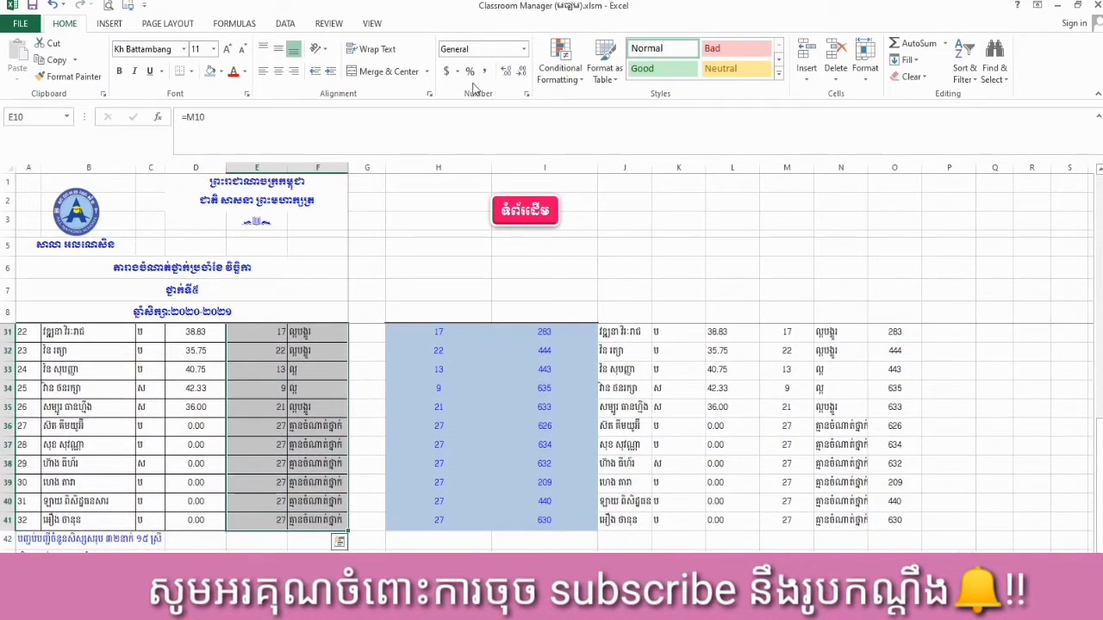
click(277, 70)
scroll(431, 396, up, 4)
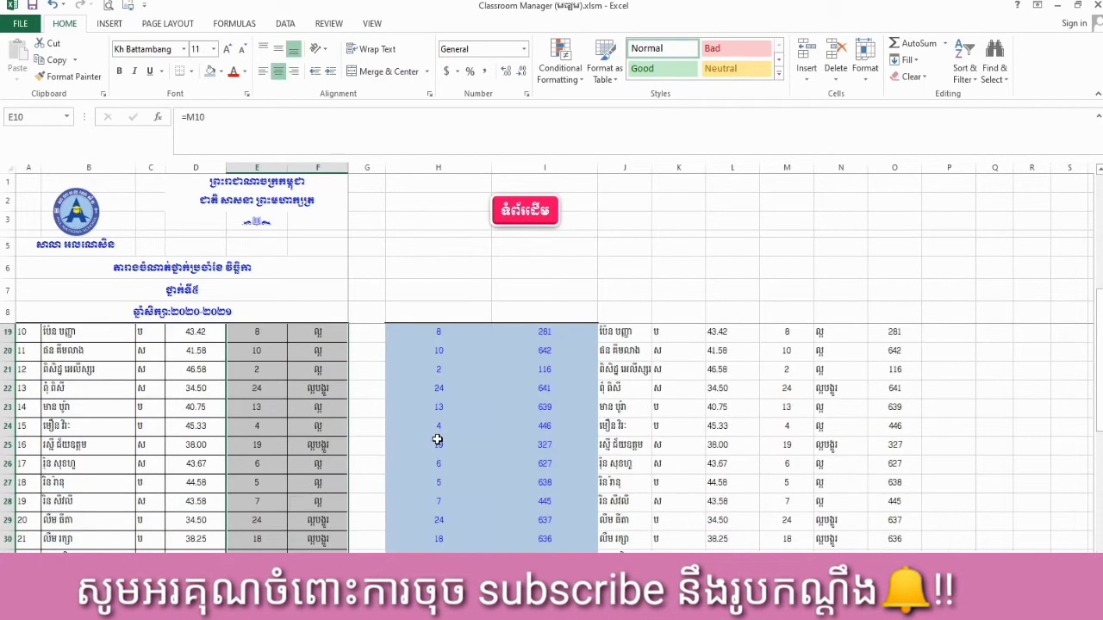
scroll(438, 440, up, 3)
- Colour the rank values in E10:E41 with a red font
click(270, 356)
scroll(270, 356, up, 1)
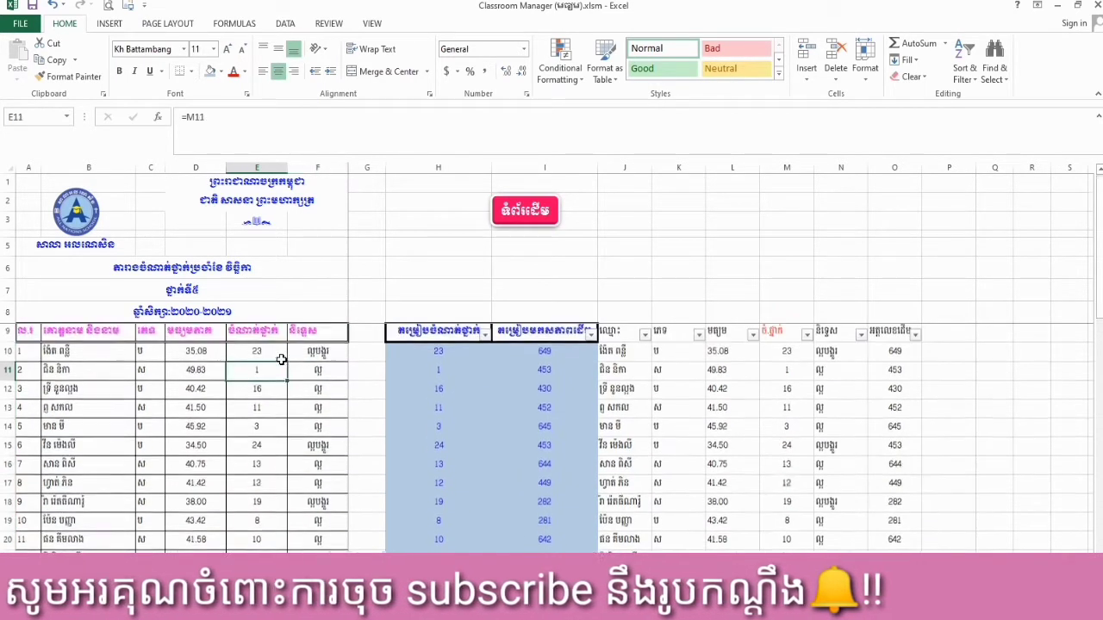
click(268, 354)
drag(268, 354, 273, 503)
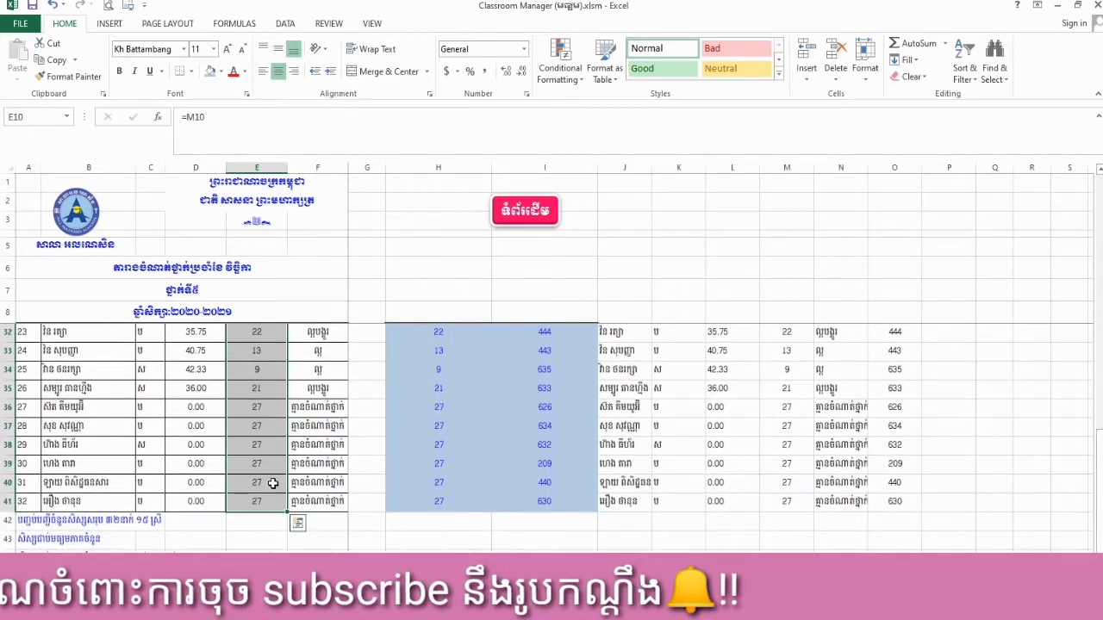
scroll(270, 481, up, 7)
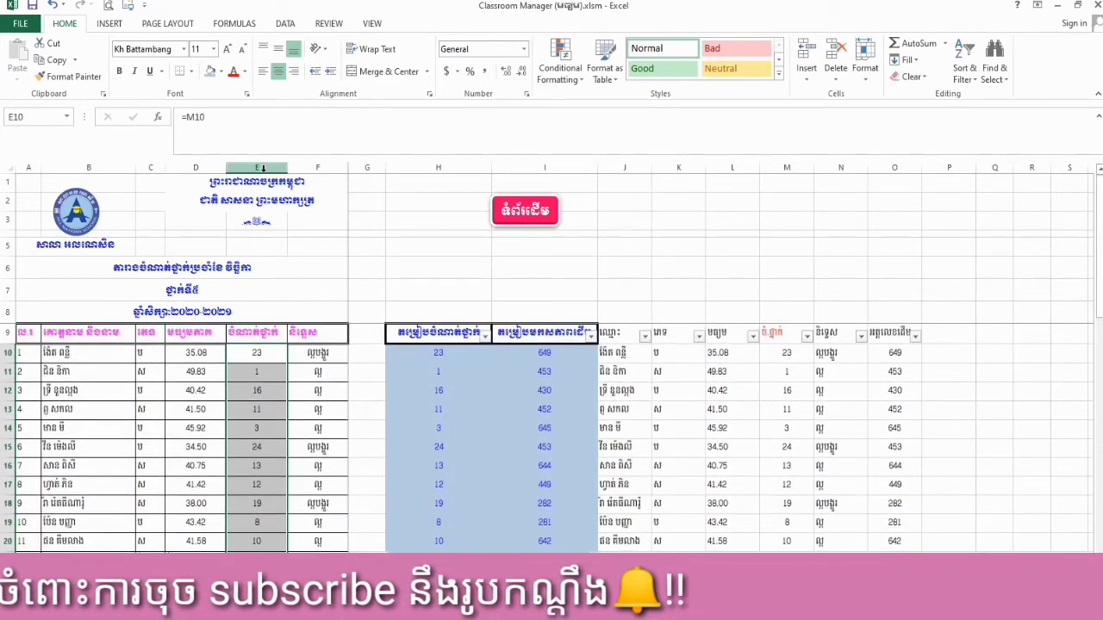
click(232, 71)
- Colour the grade values in F10:F41 with a blue font
click(315, 354)
drag(317, 354, 319, 519)
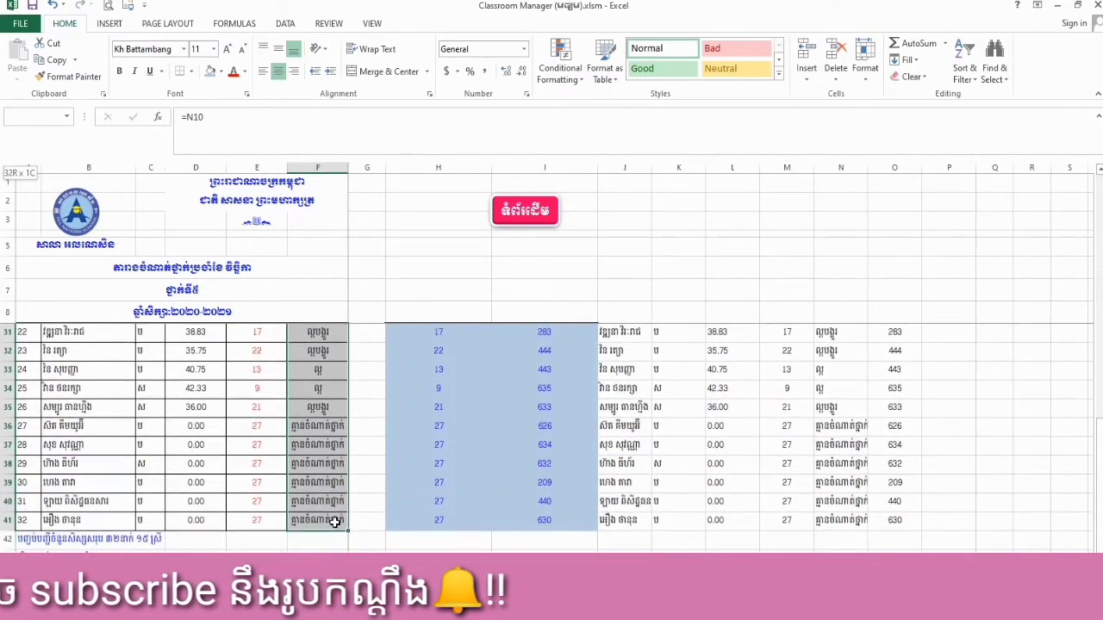
click(244, 71)
click(239, 228)
scroll(320, 456, up, 7)
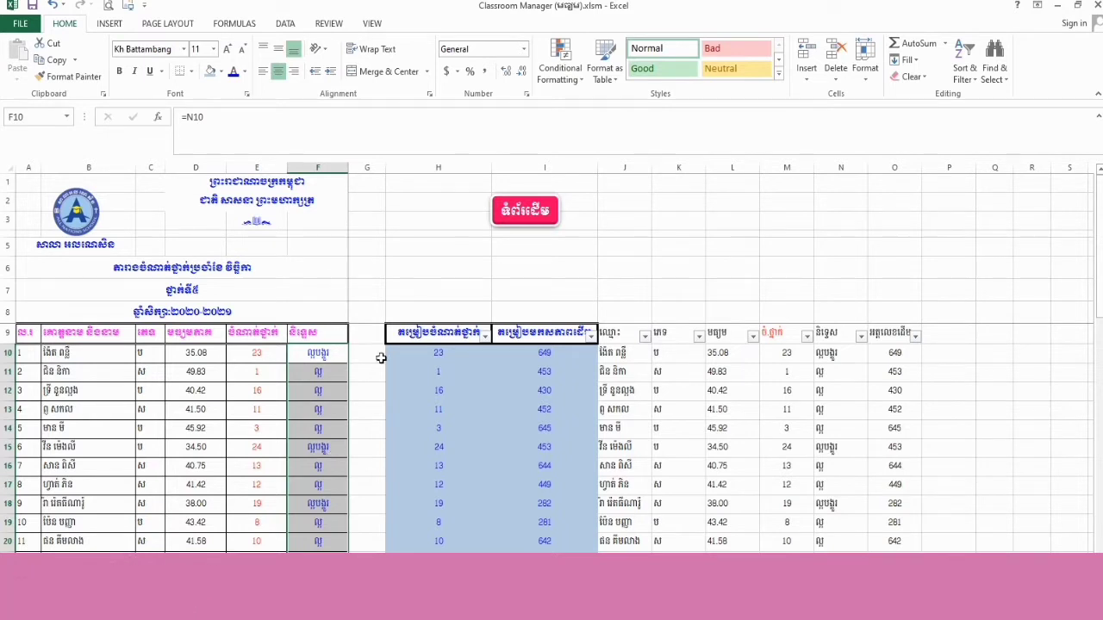
click(325, 355)
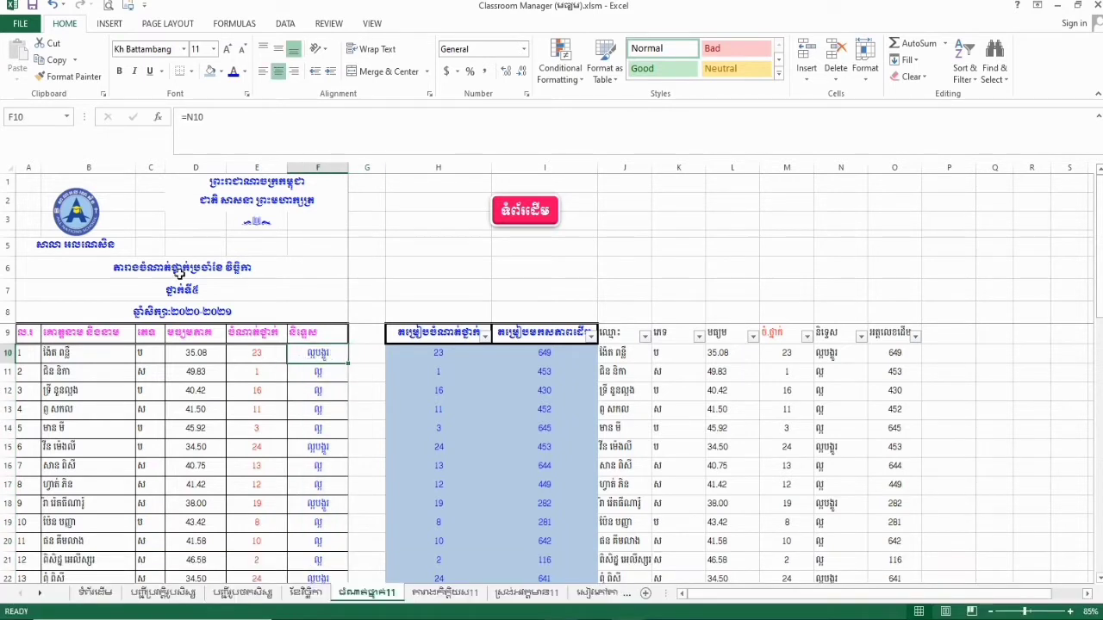
- Review the title in A6, the rank column, and the headers and first cells of the two sorting columns
click(178, 272)
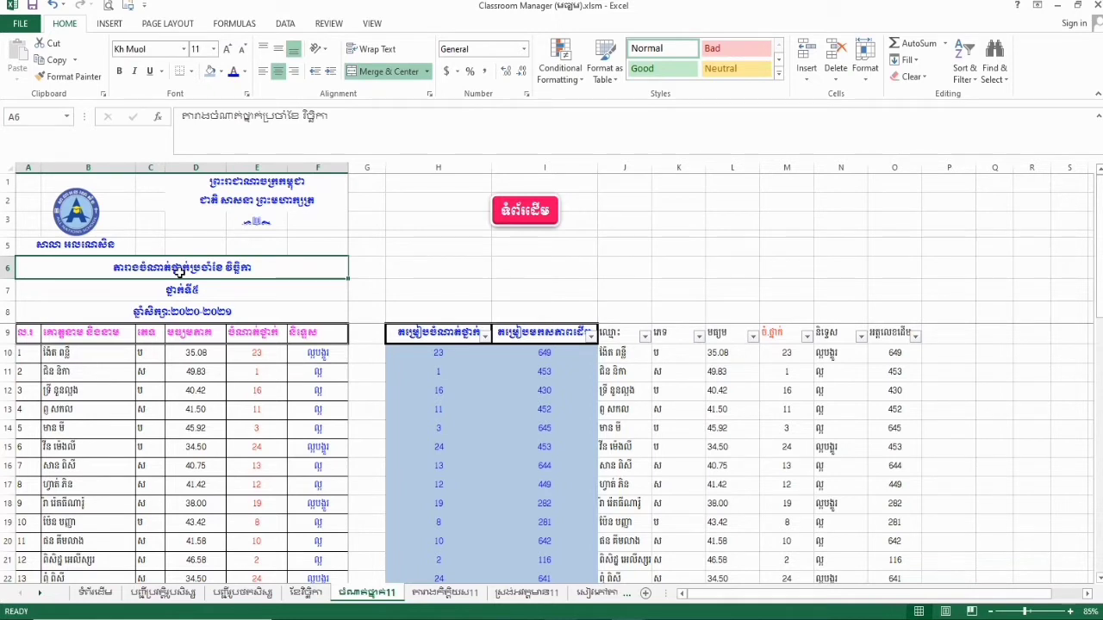
click(257, 354)
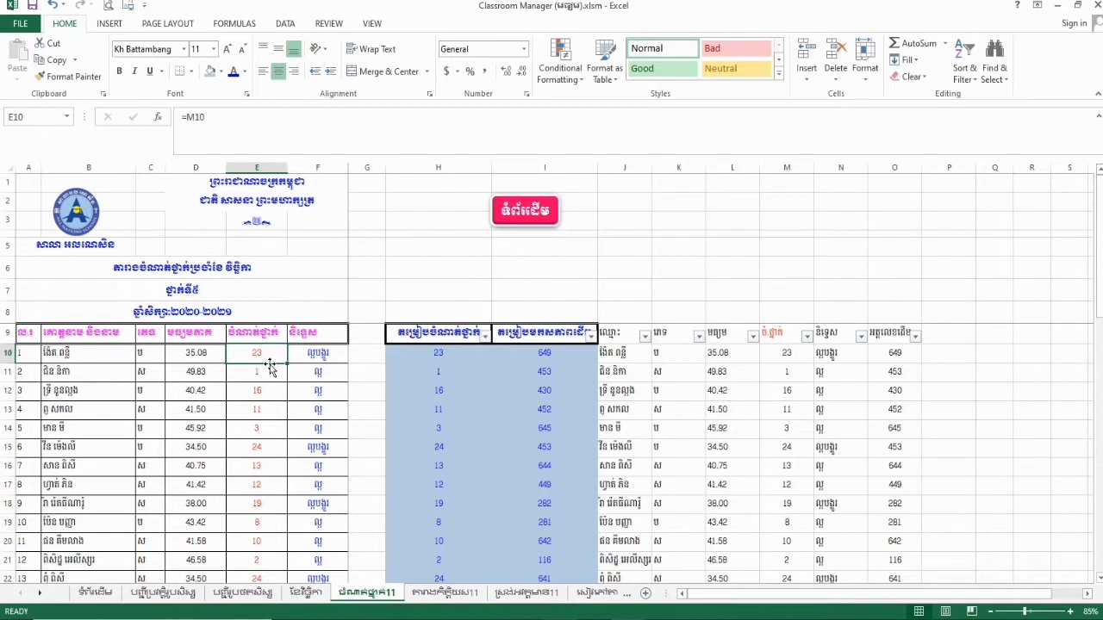
click(446, 356)
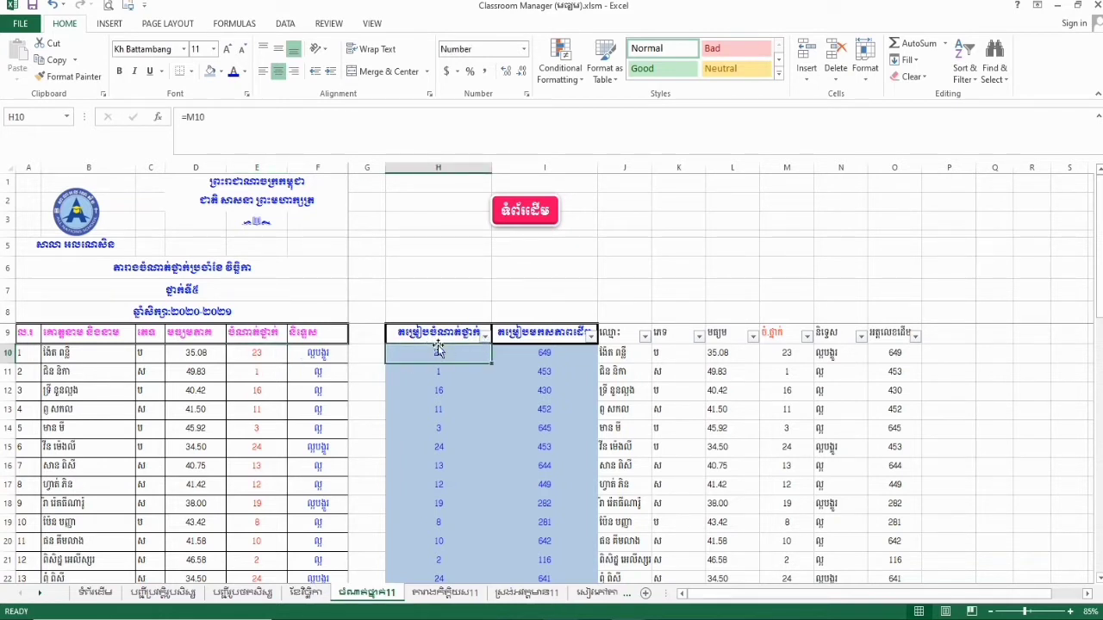
click(468, 337)
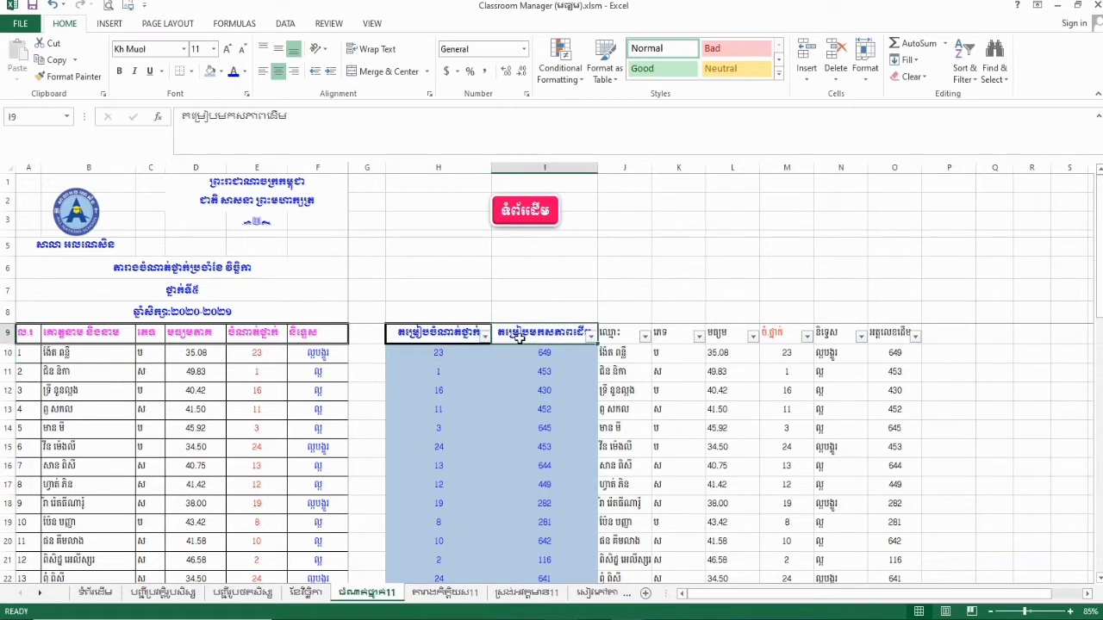
click(467, 354)
click(465, 336)
click(516, 336)
click(468, 353)
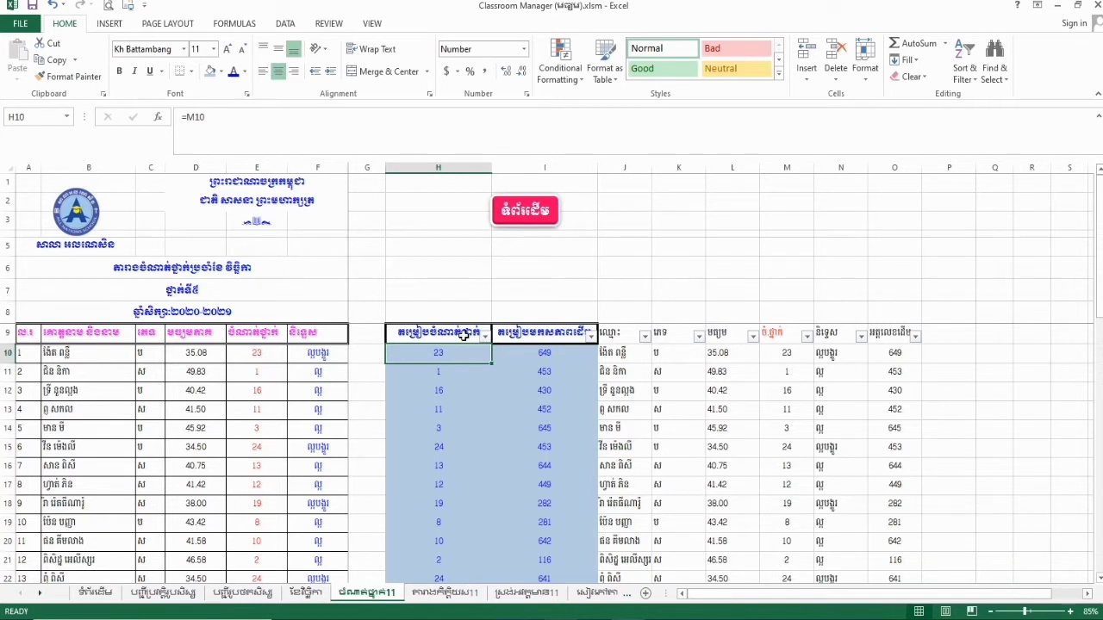
- Sort the table by the rank sorting column H from smallest to largest
click(470, 336)
click(485, 336)
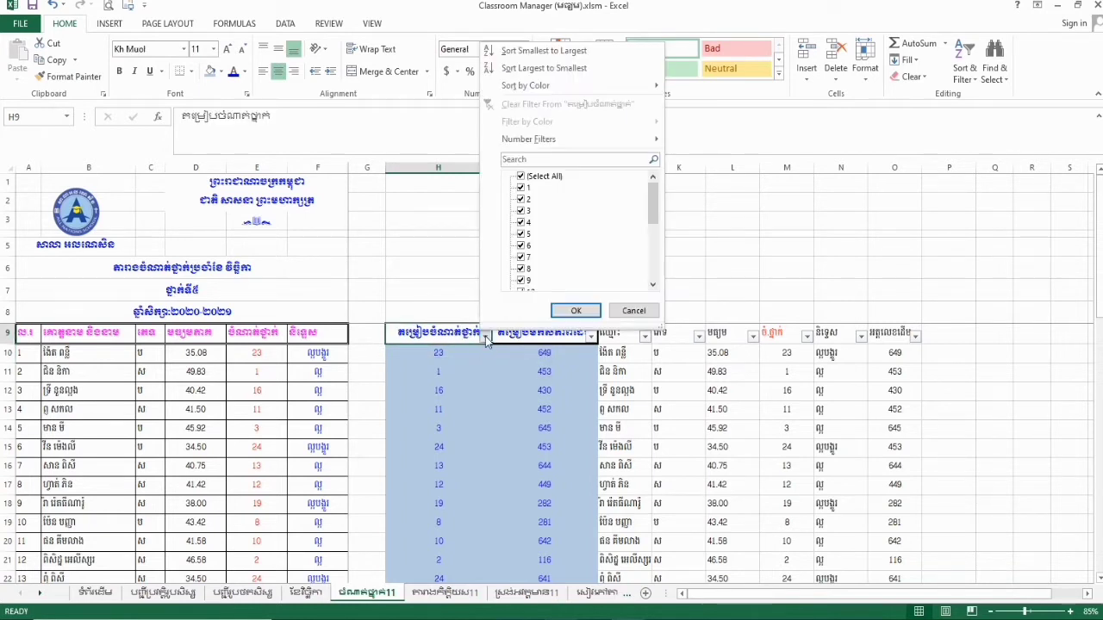
click(535, 52)
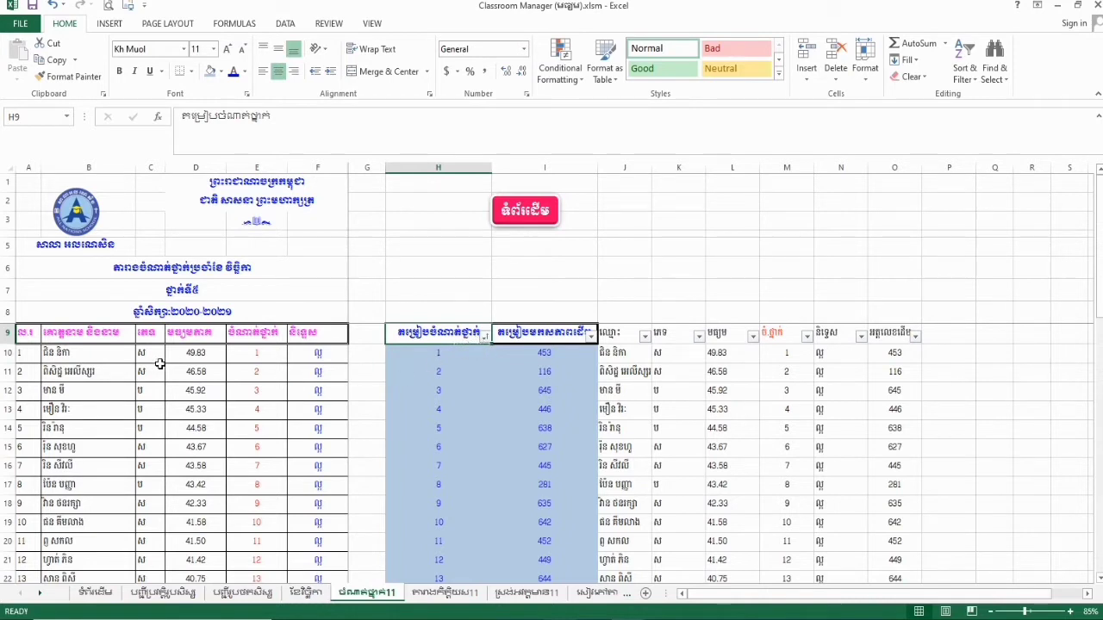
- Sort the table by the original-order column I from largest to smallest
click(575, 353)
click(590, 335)
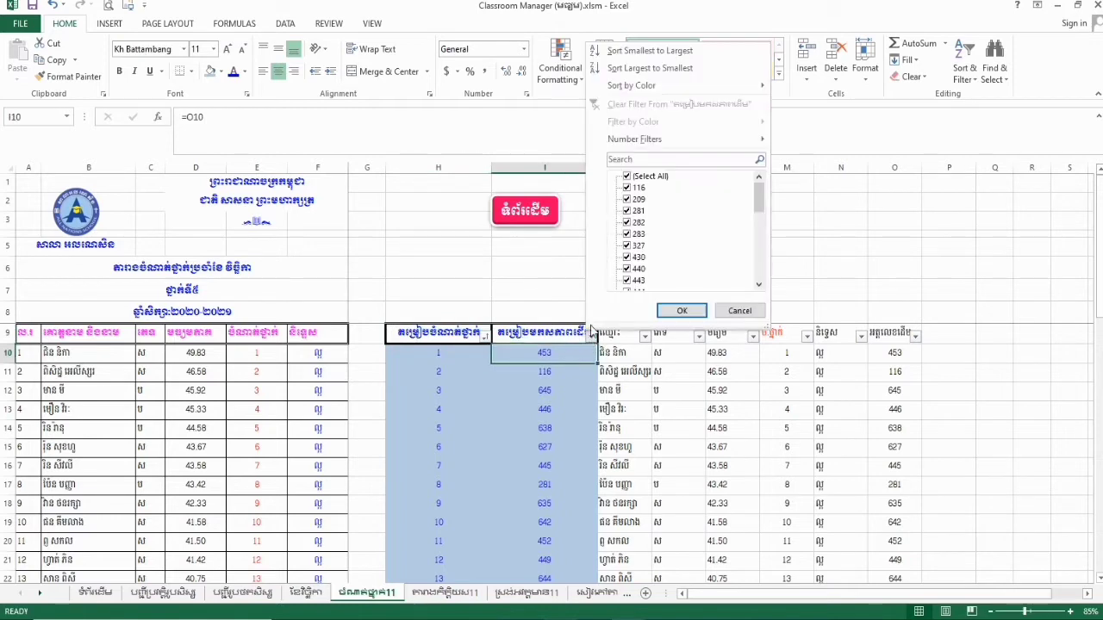
click(650, 68)
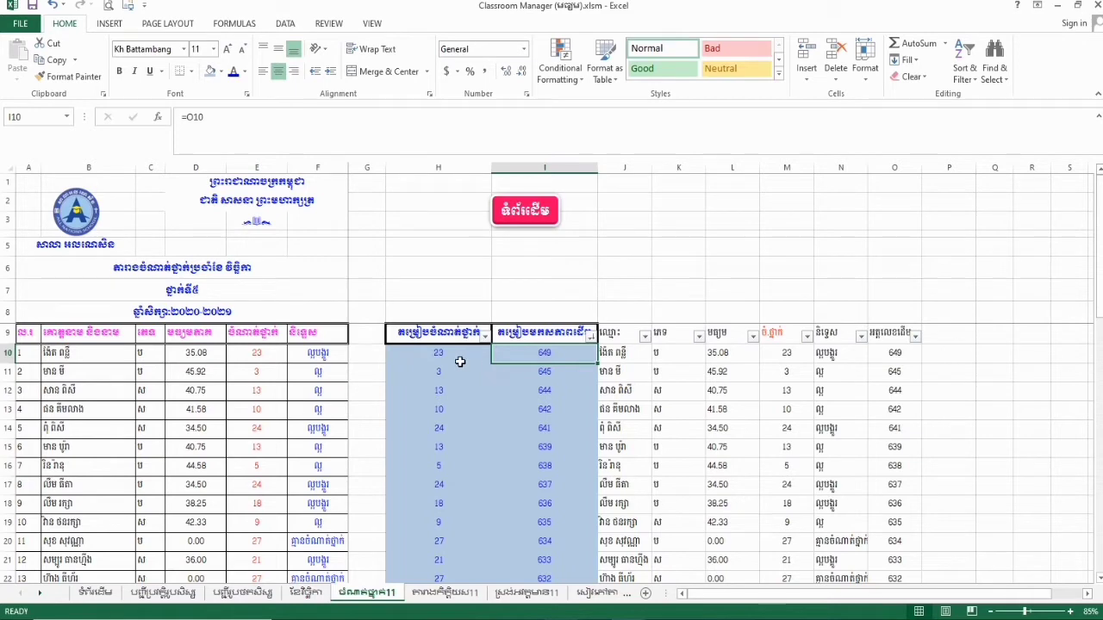
- Re-sort the table by rank in column H, smallest to largest
click(469, 348)
click(484, 337)
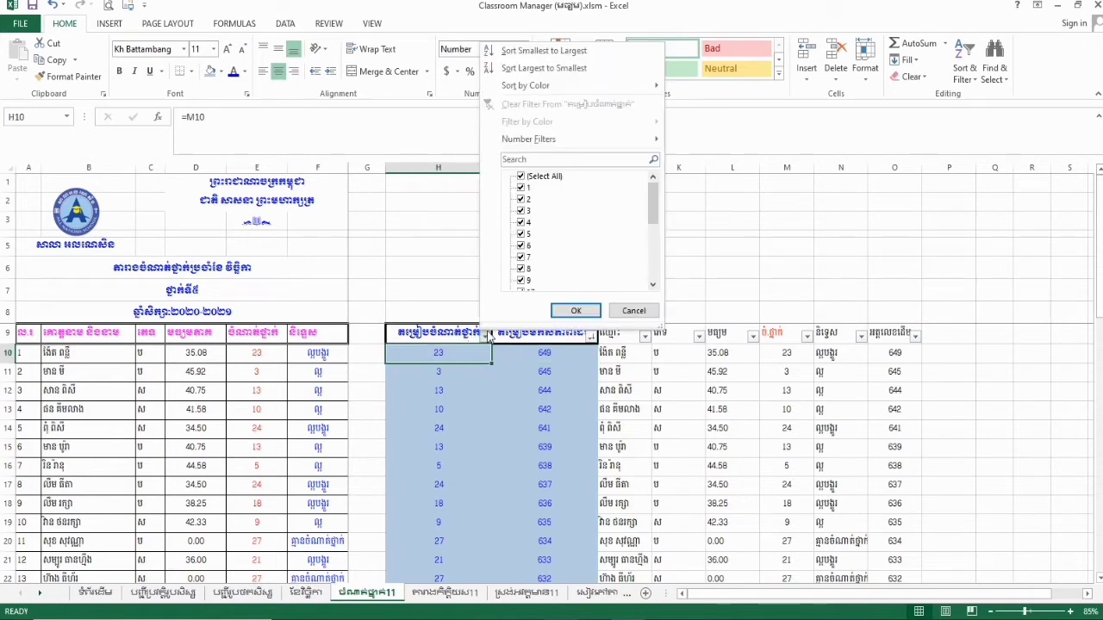
key(Escape)
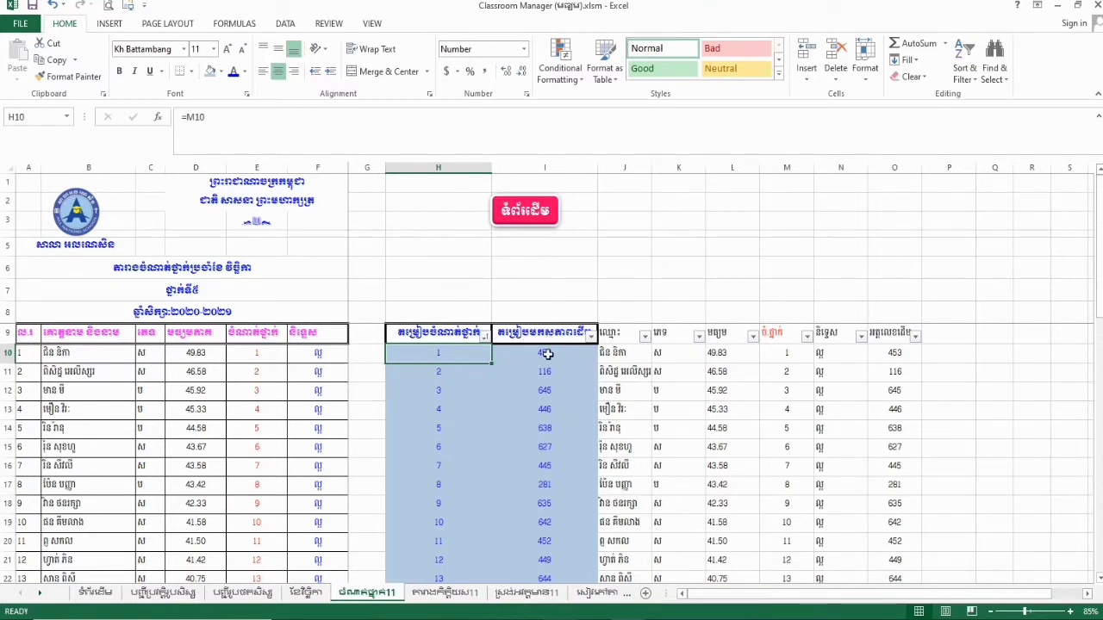
- Hide the linked source-data columns J to O
click(626, 356)
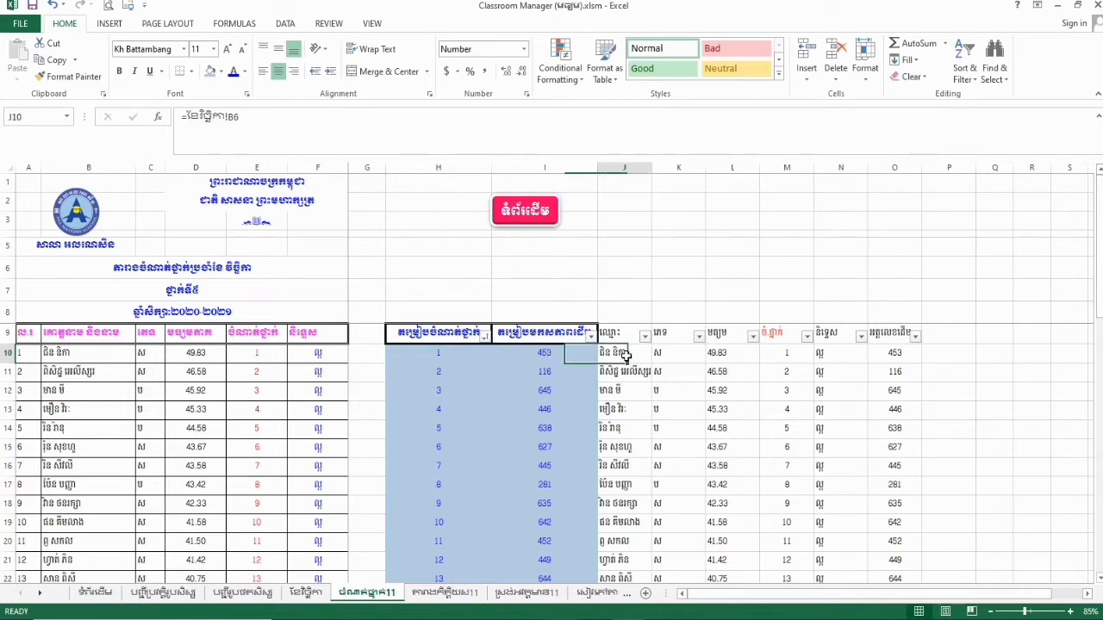
click(664, 355)
click(731, 356)
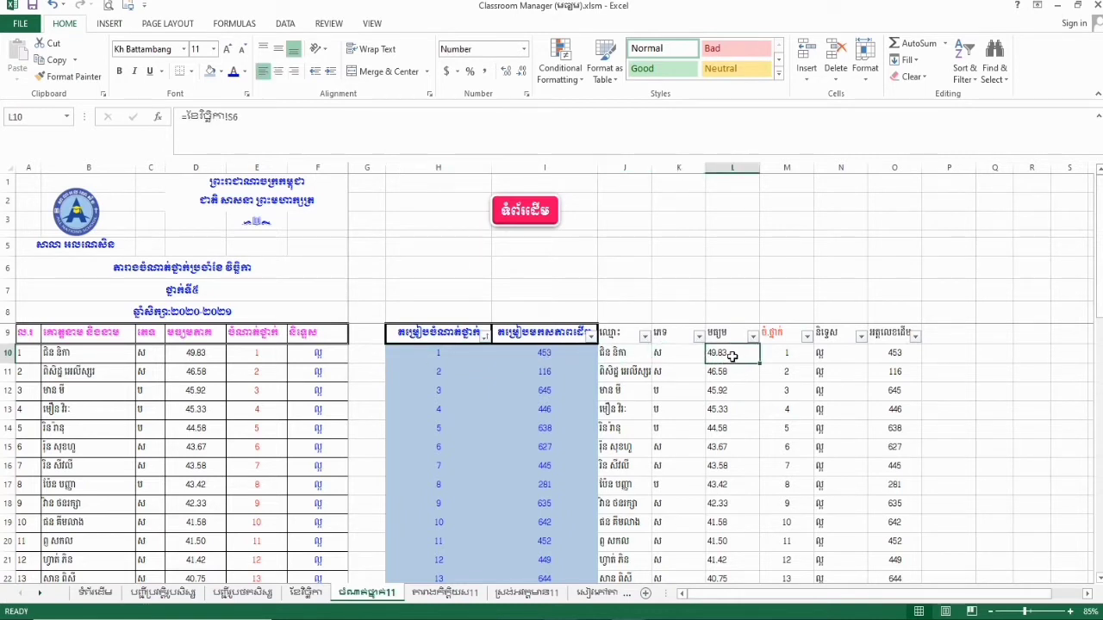
click(624, 353)
drag(619, 168, 913, 169)
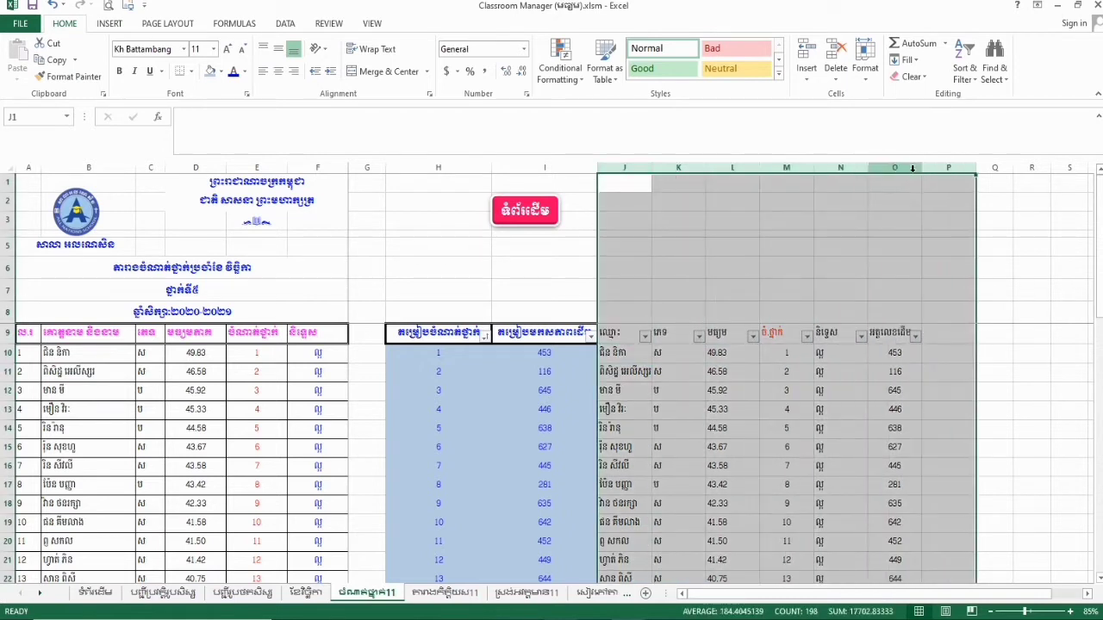
click(913, 168)
mouse_move(635, 166)
mouse_down()
mouse_move(922, 168)
mouse_move(653, 173)
mouse_up()
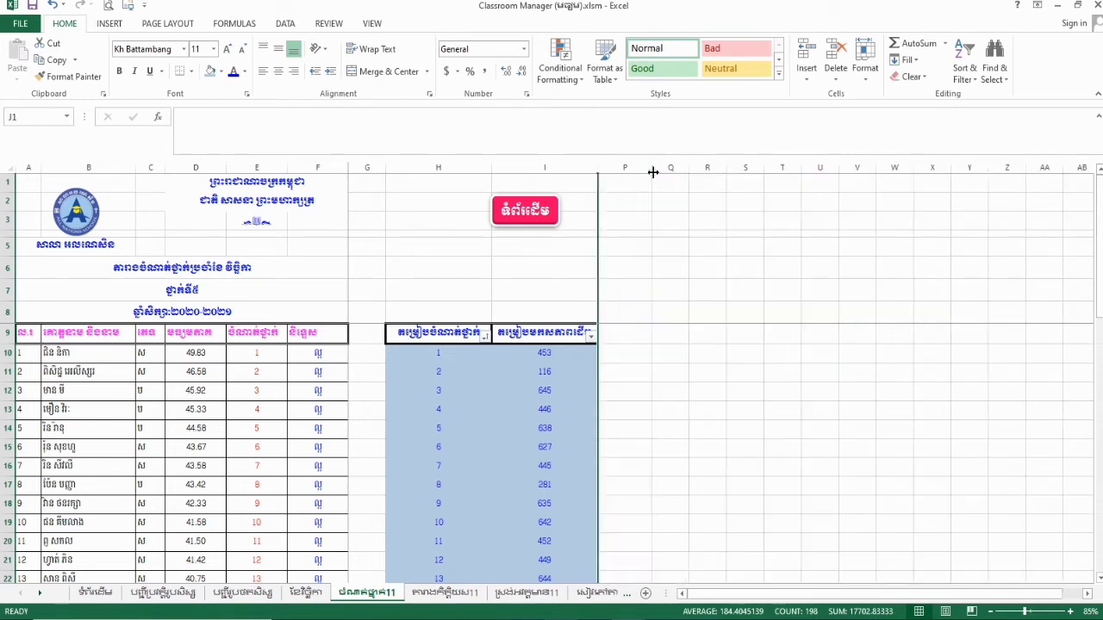
- Review the sorted ranking table down to its summary lines and select C43 beside the passing-average count label
scroll(547, 333, down, 5)
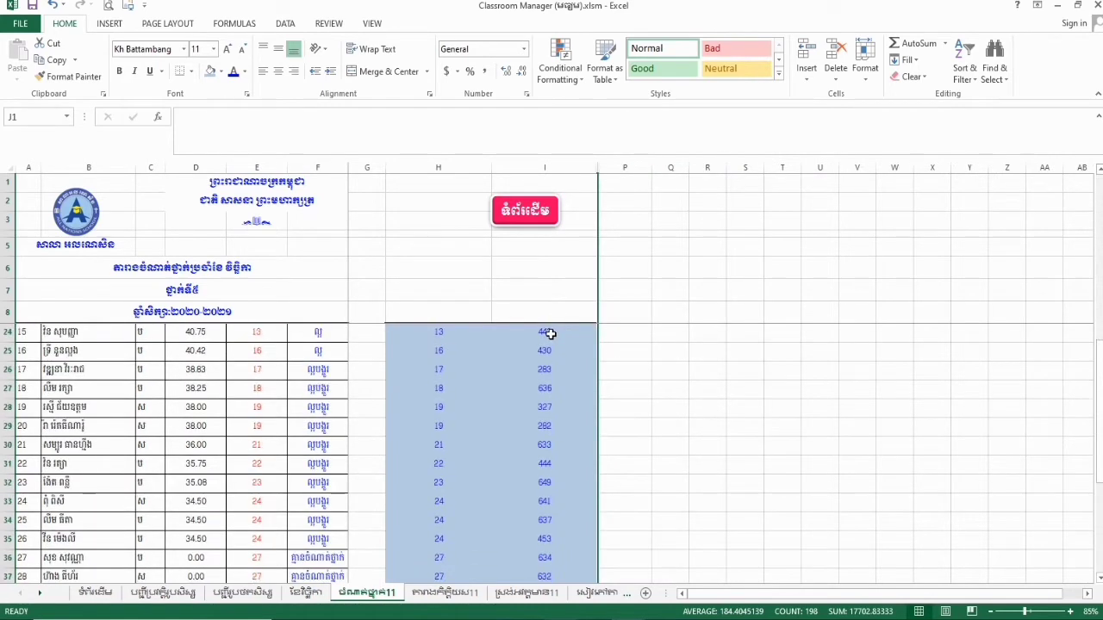
scroll(472, 381, down, 4)
scroll(472, 382, up, 9)
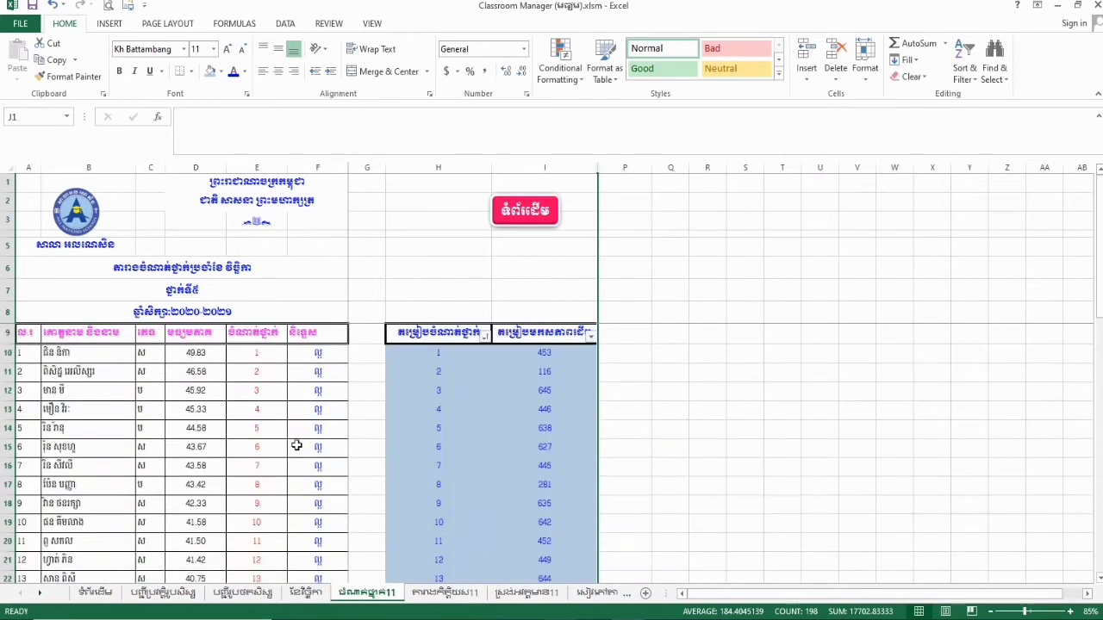
scroll(247, 345, down, 4)
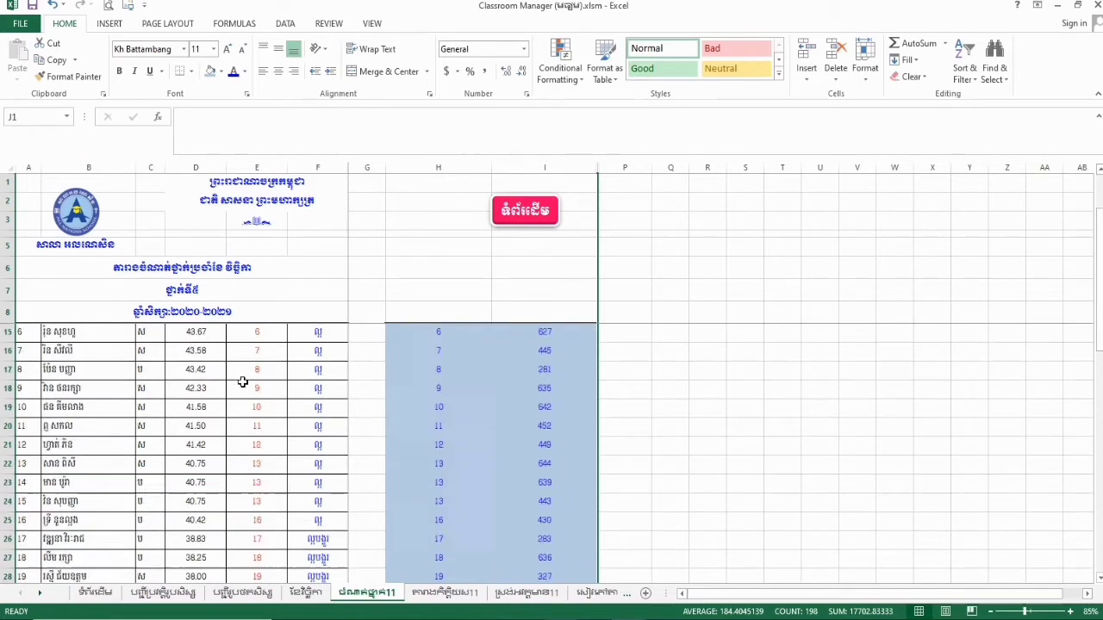
scroll(250, 386, down, 6)
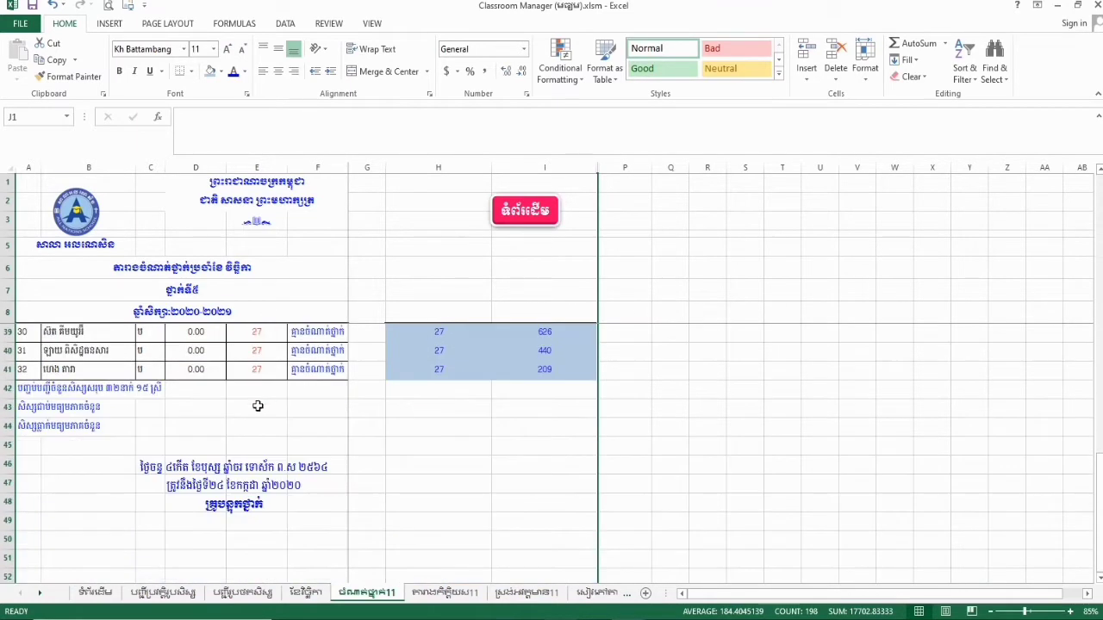
click(232, 392)
click(152, 407)
scroll(153, 408, up, 2)
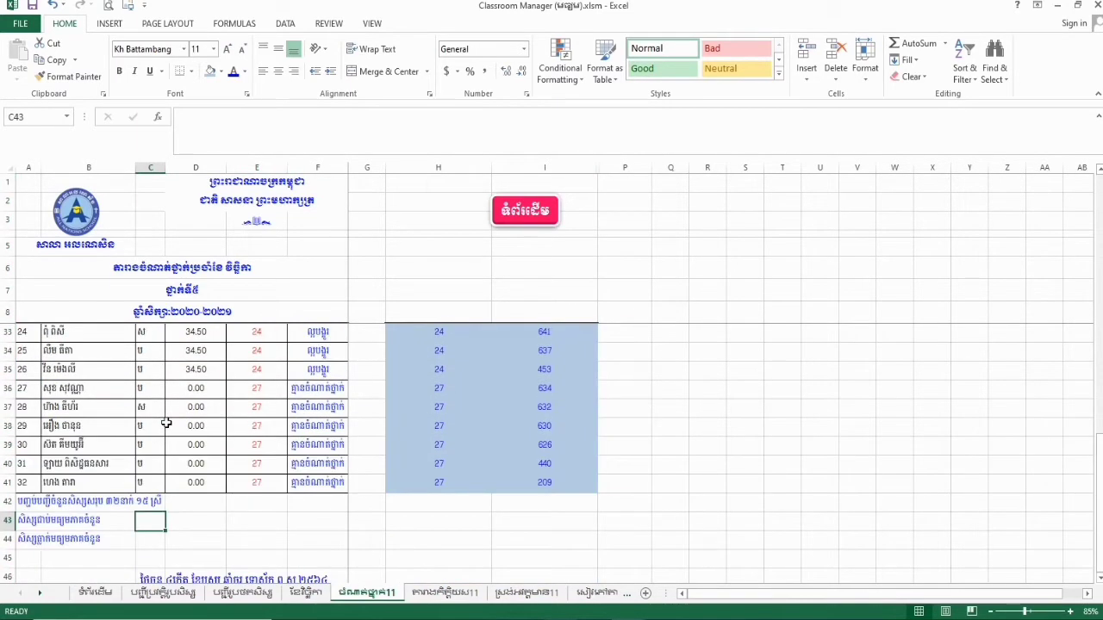
scroll(198, 466, down, 1)
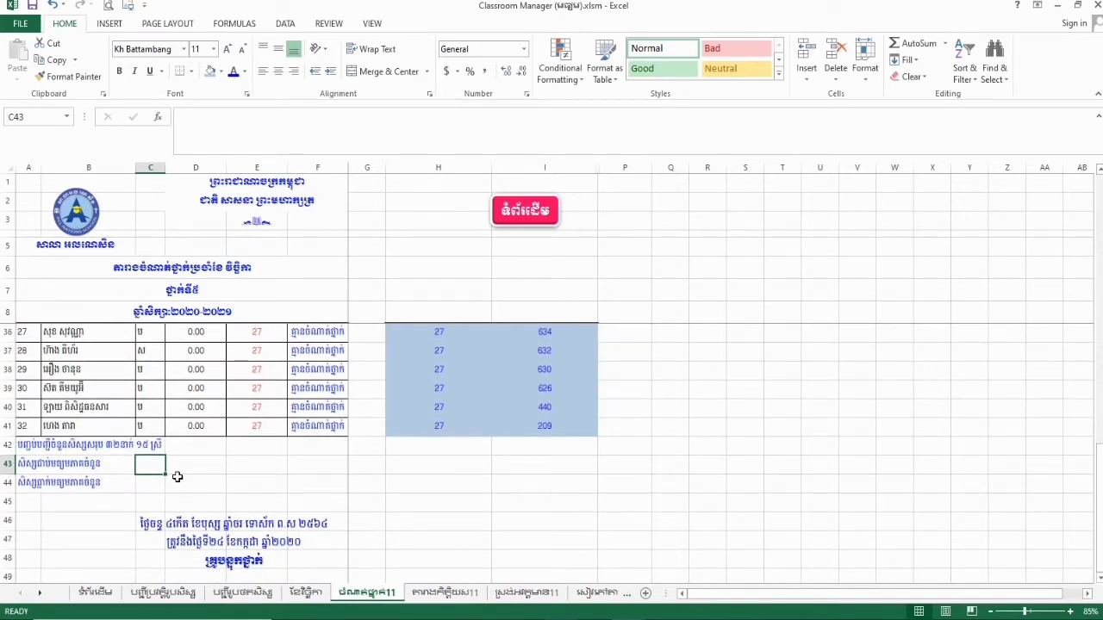
- Examine the averages and remarks in the ranking table, especially D36:D41, to tell passing students from failing ones for the summary lines
scroll(197, 473, up, 2)
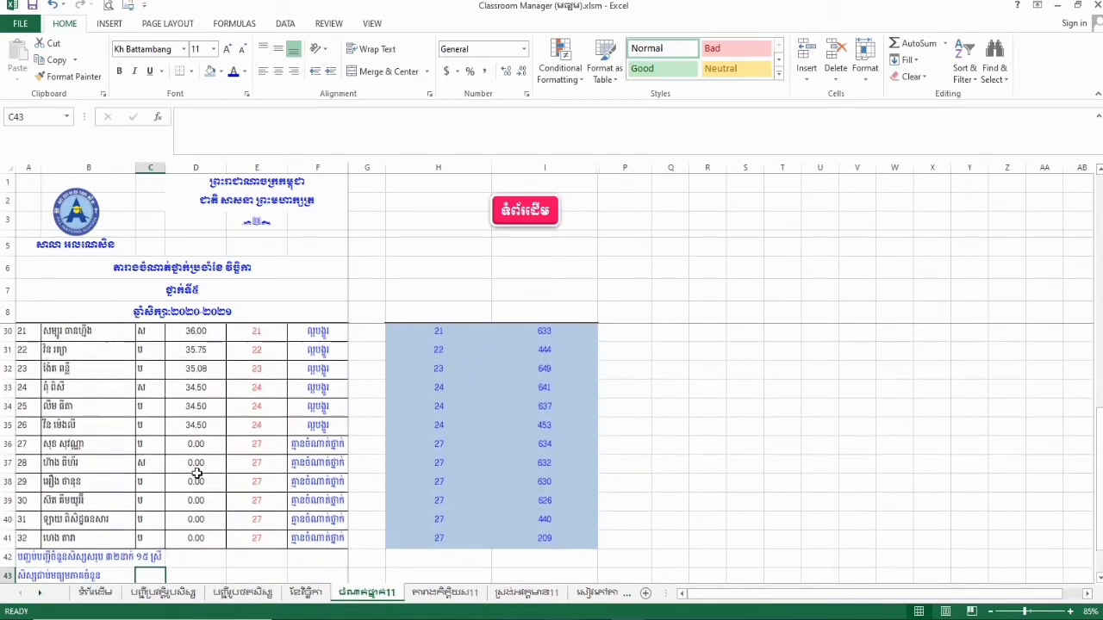
scroll(227, 447, down, 1)
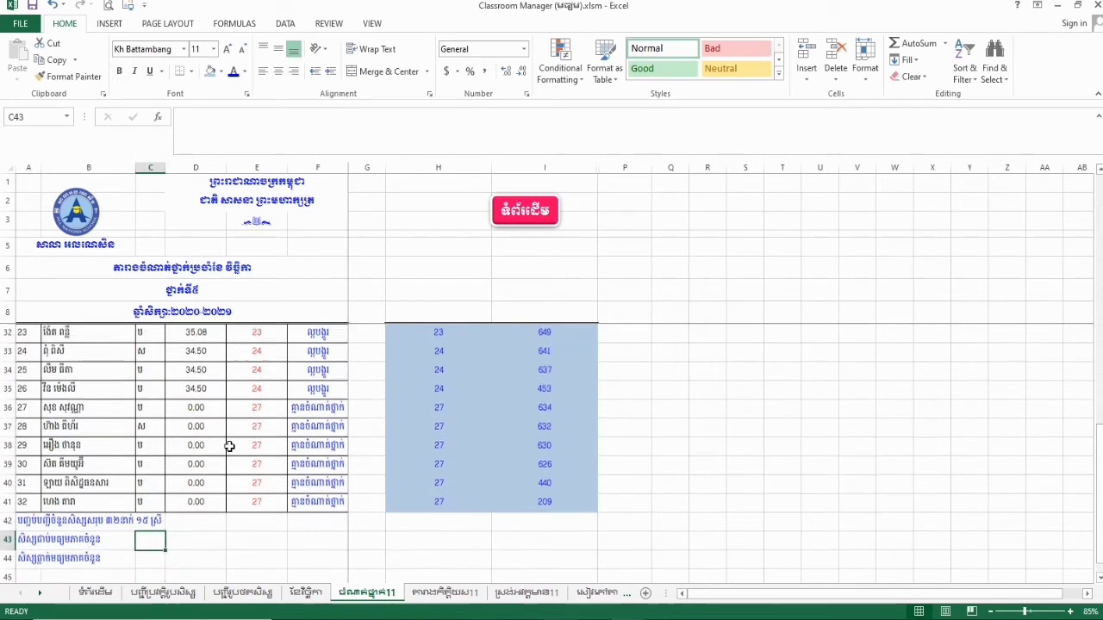
scroll(234, 442, up, 5)
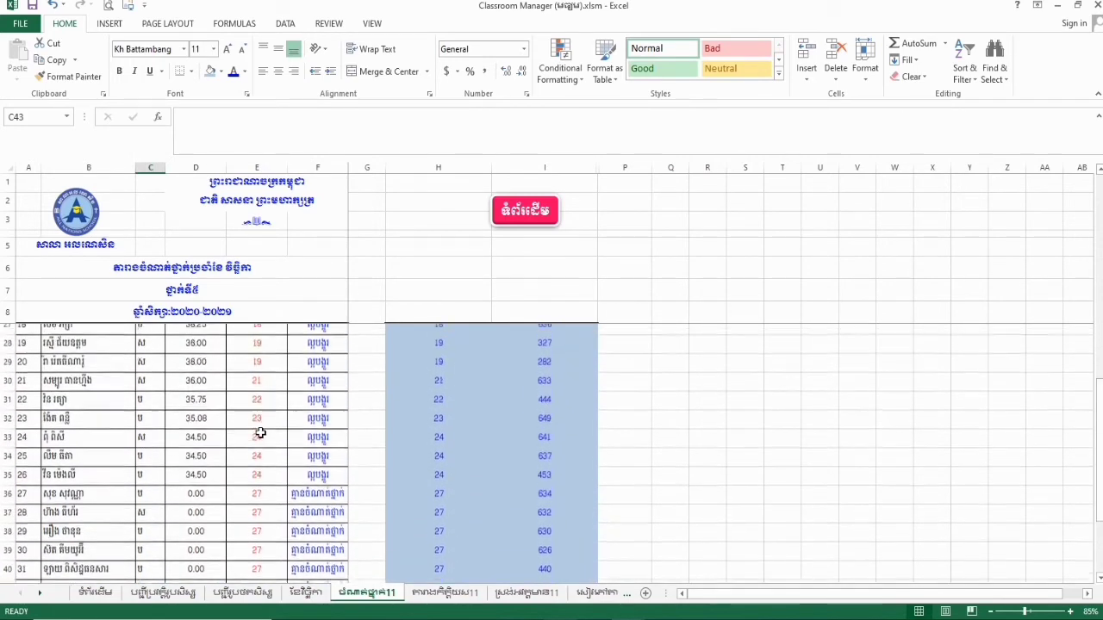
scroll(285, 429, down, 5)
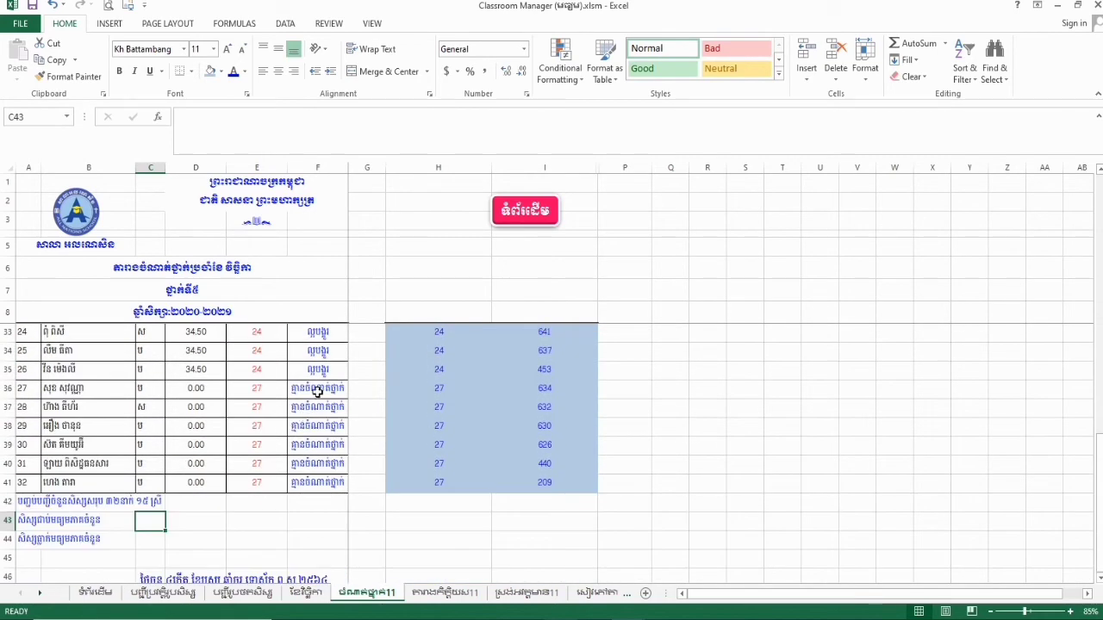
click(317, 392)
click(203, 392)
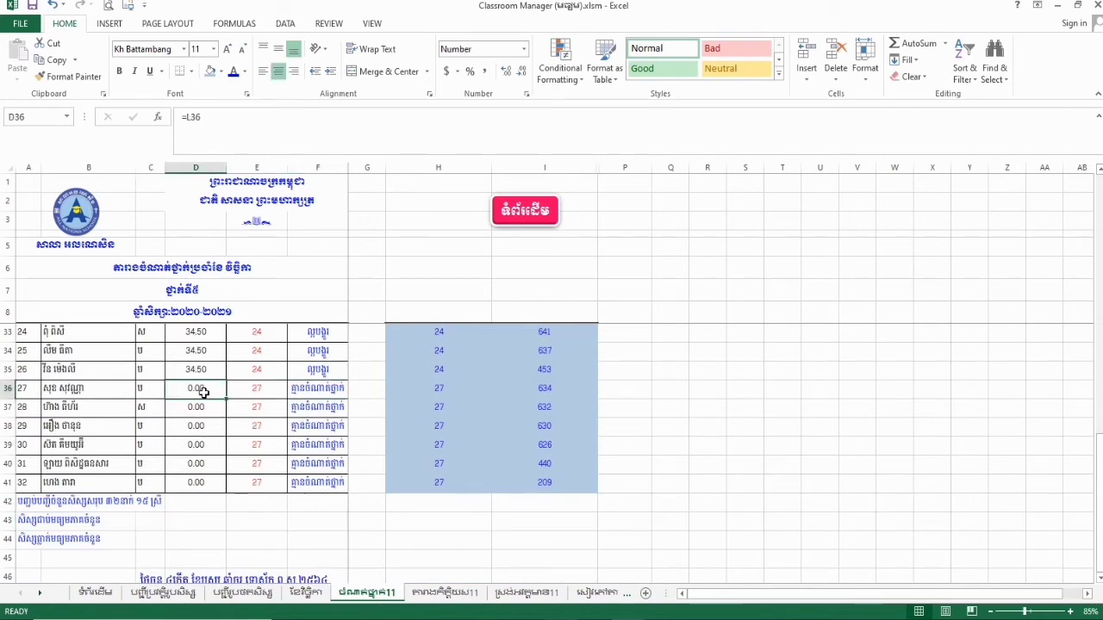
click(200, 407)
click(202, 425)
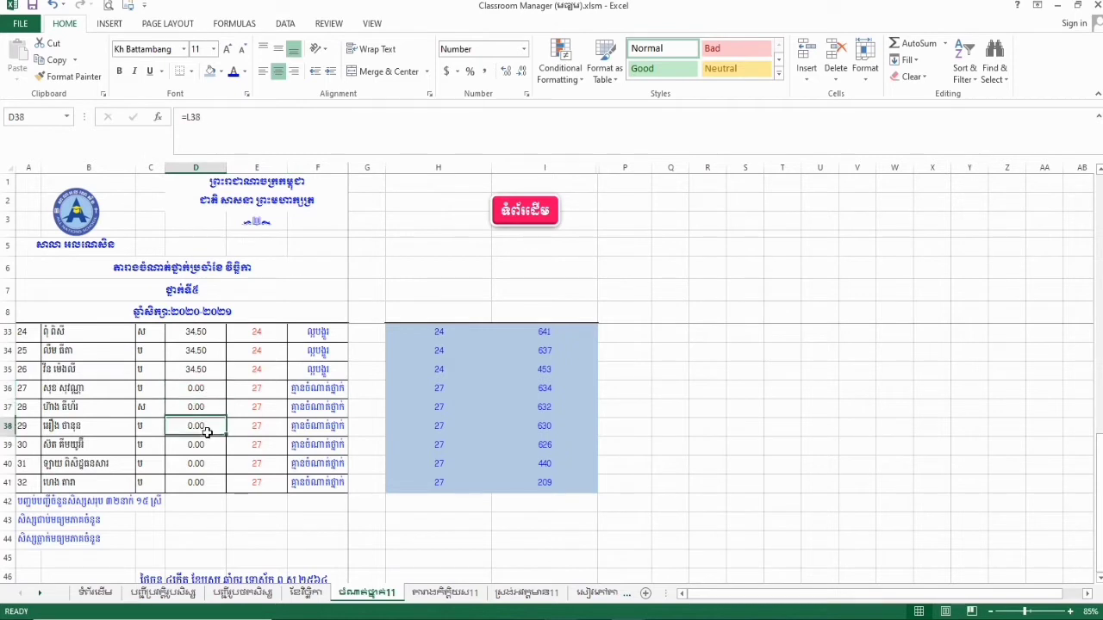
click(201, 445)
click(200, 463)
click(198, 486)
click(164, 522)
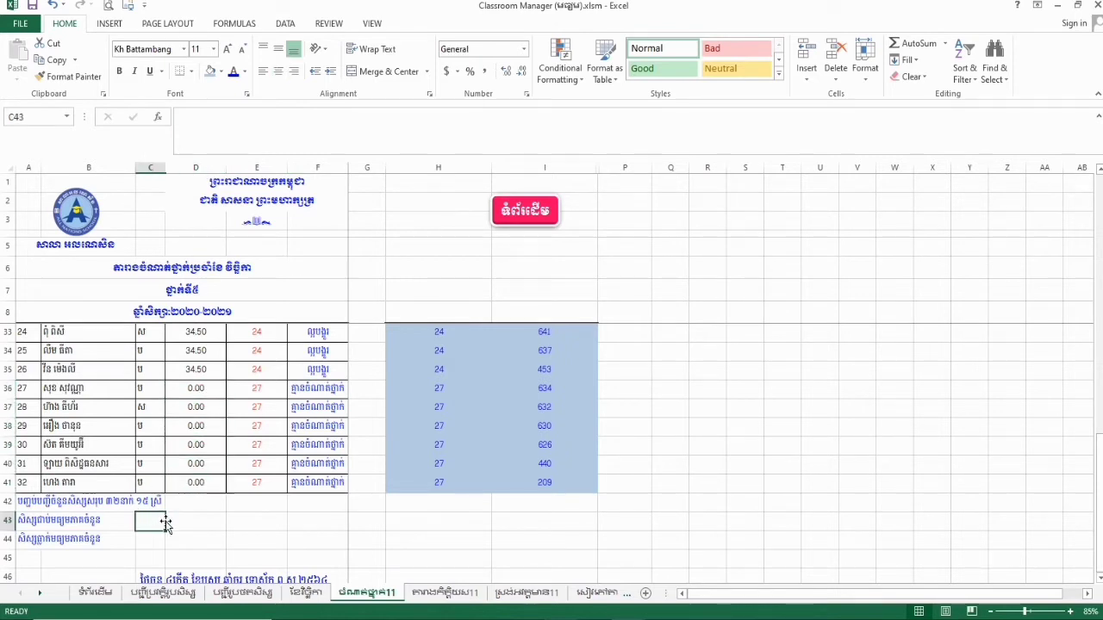
click(150, 538)
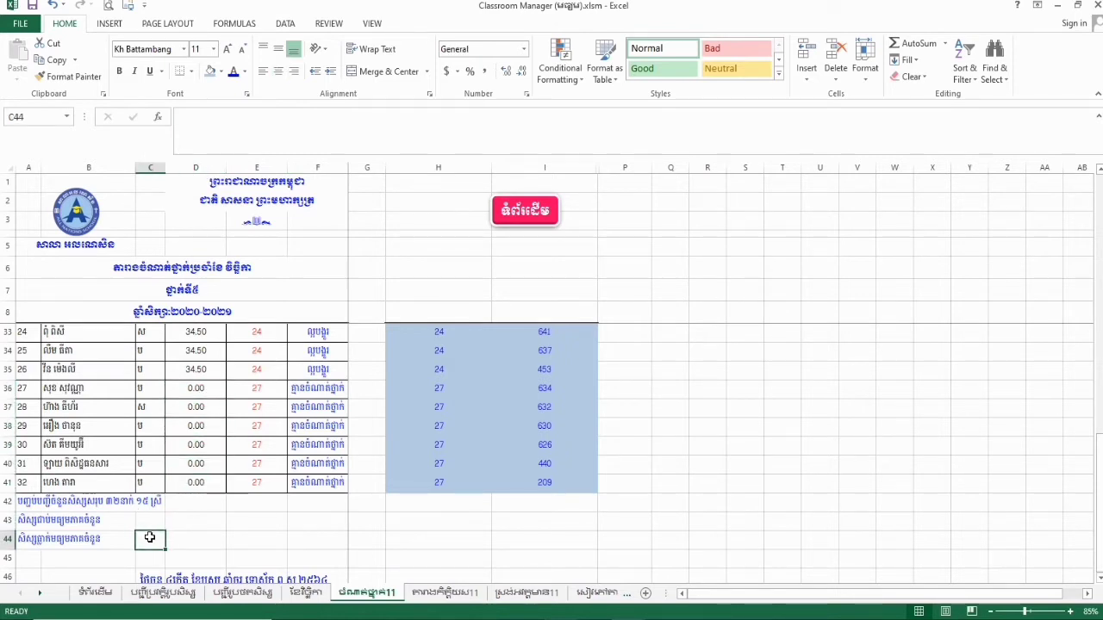
click(150, 520)
scroll(222, 473, up, 4)
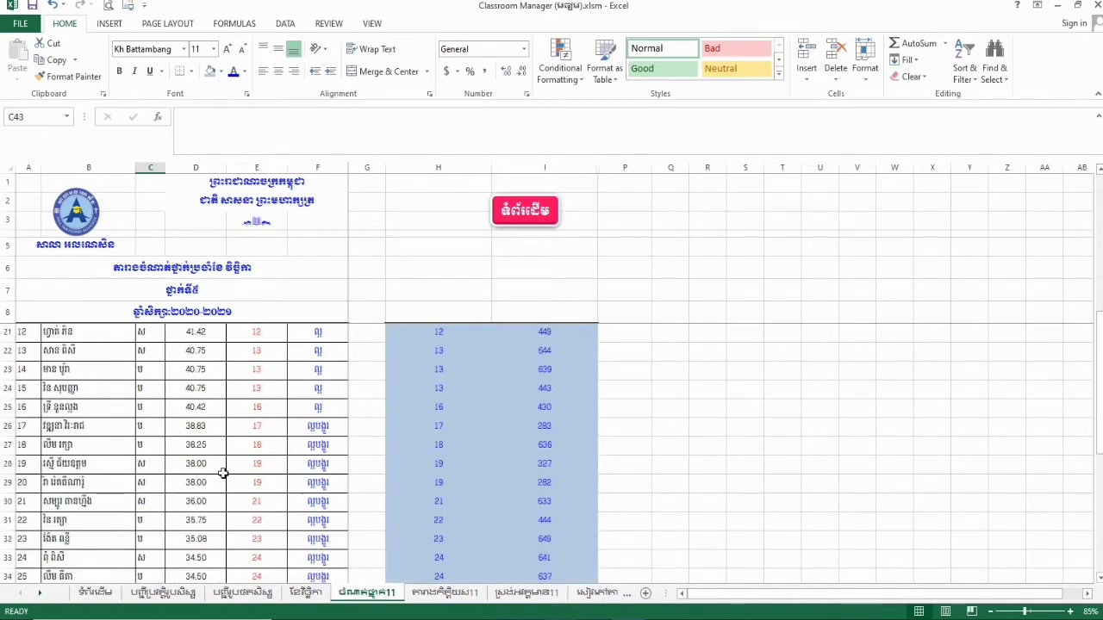
scroll(223, 473, down, 3)
scroll(266, 496, down, 3)
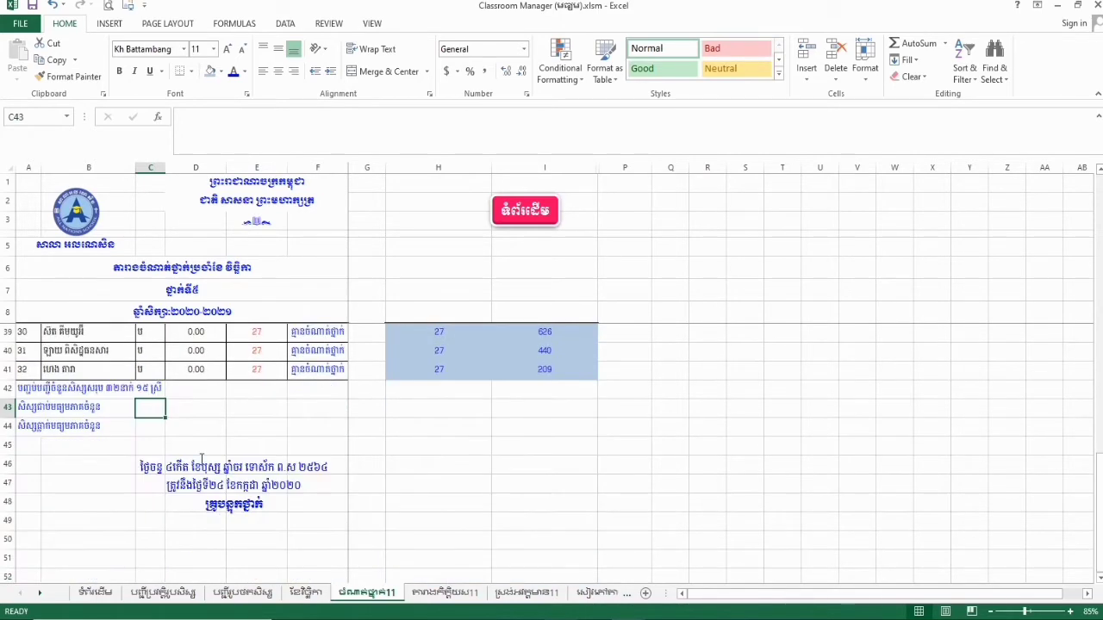
- Enter 6 in C44 as the failing-average count and 26 in C43 as the passing-average count
click(150, 422)
scroll(151, 426, up, 1)
scroll(153, 448, up, 1)
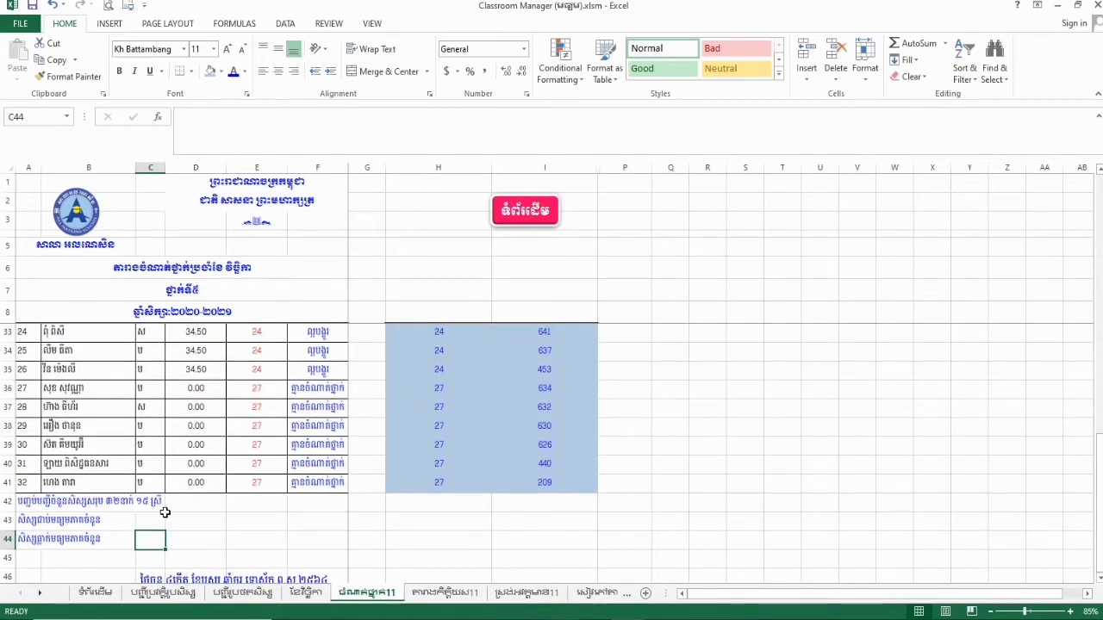
text(6)
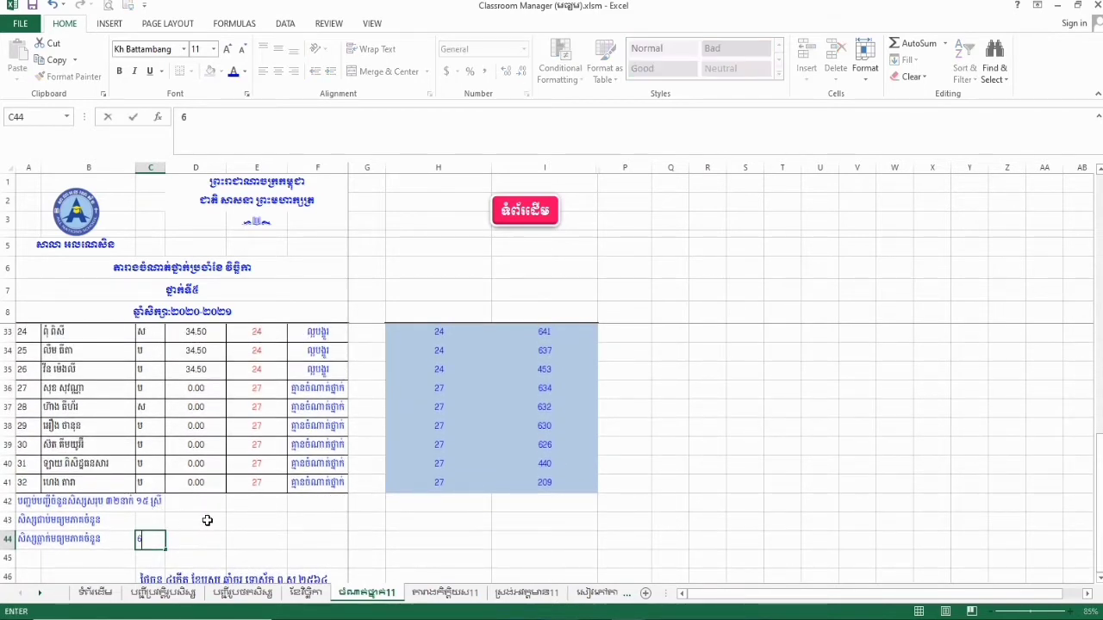
click(156, 522)
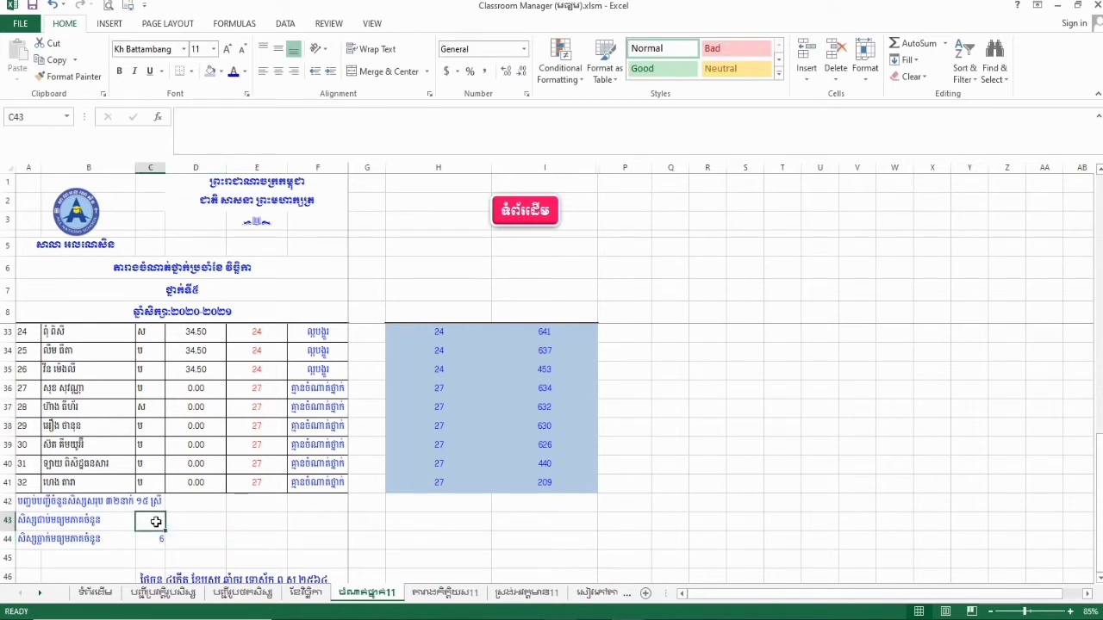
text(2)
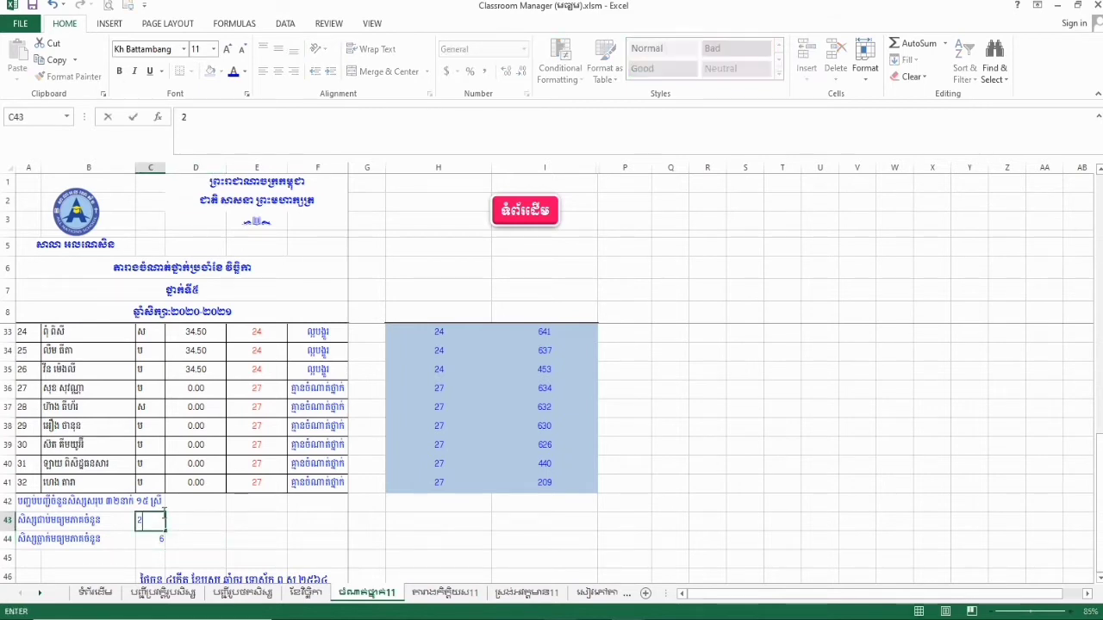
text(6)
click(181, 525)
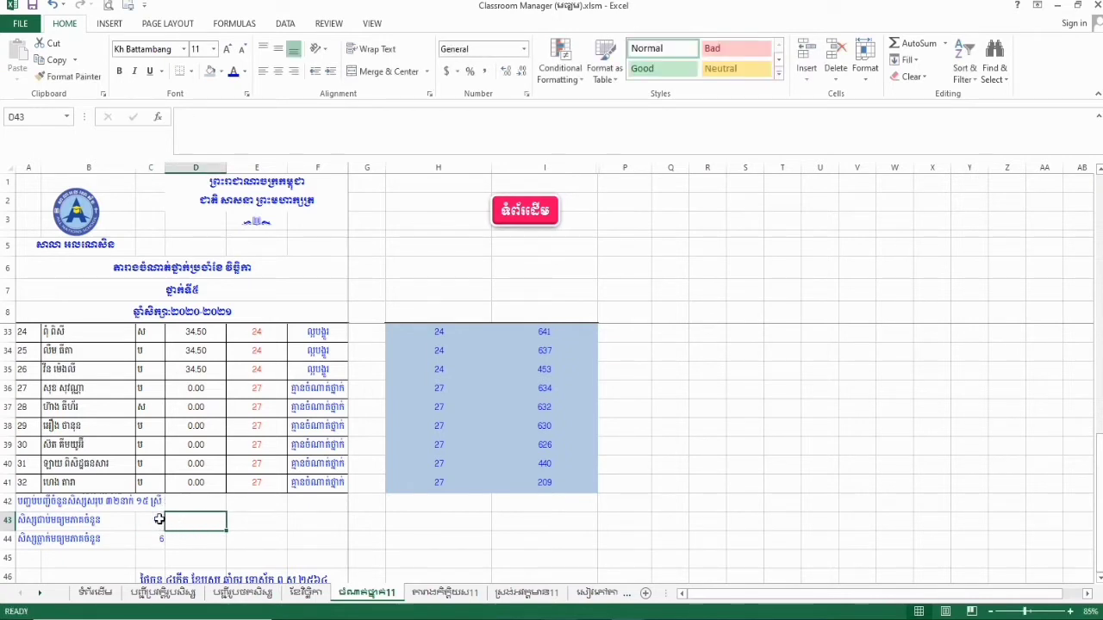
- Centre the passing and failing counts in C43:C44 horizontally
drag(156, 520, 151, 537)
click(282, 74)
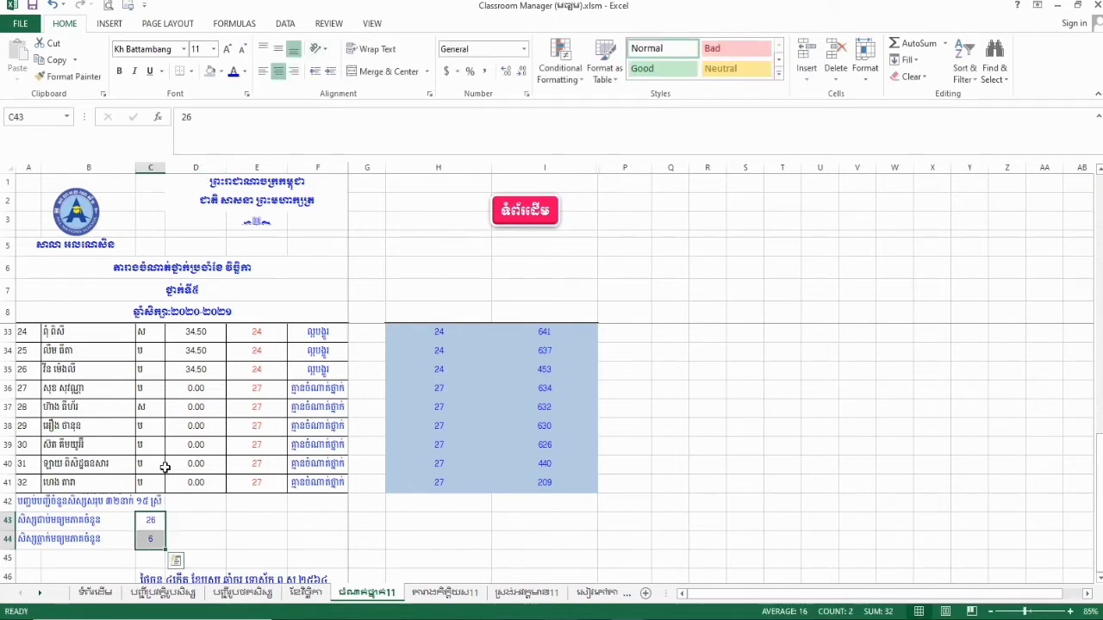
click(182, 526)
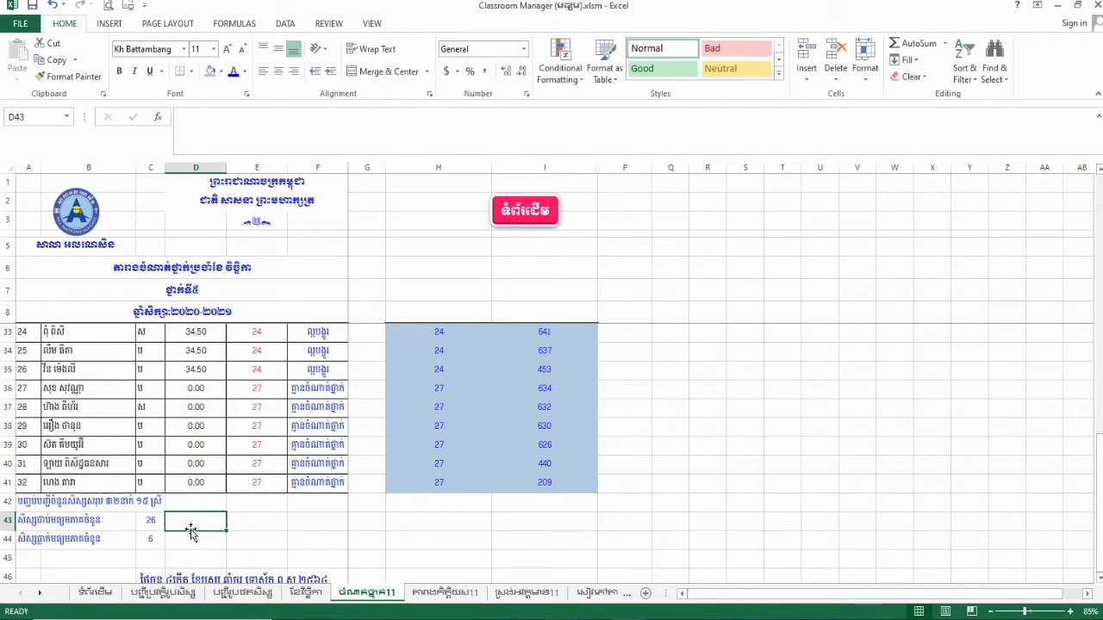
- Count the passing female students in D43 with =COUNTIF(C10:C35,"ស") and centre the cell
click(183, 541)
click(187, 522)
text(=)
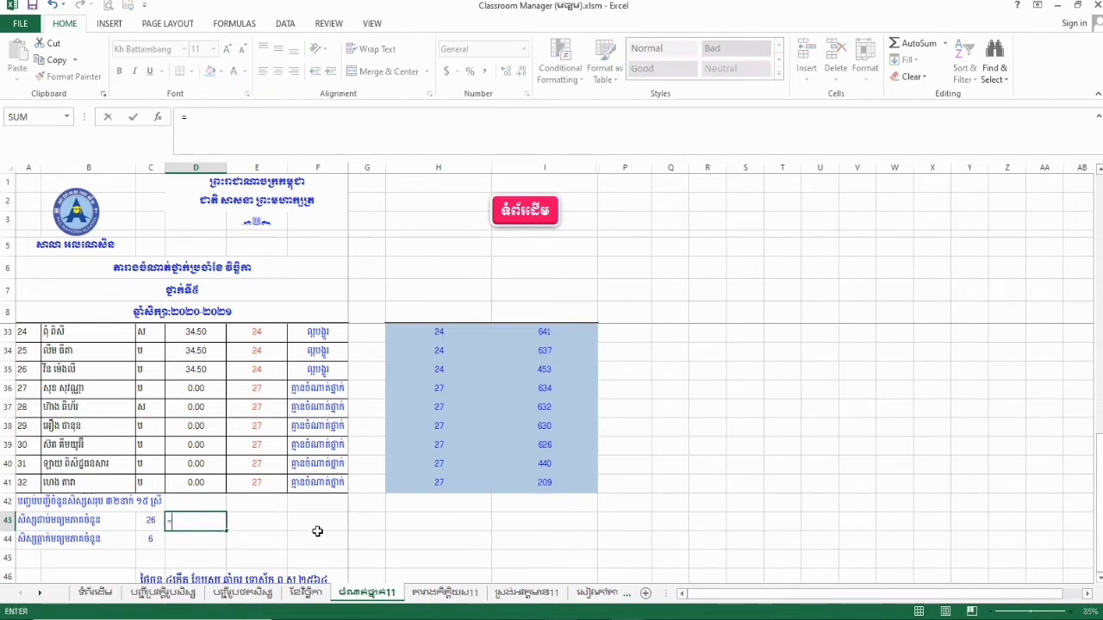
text(countif()
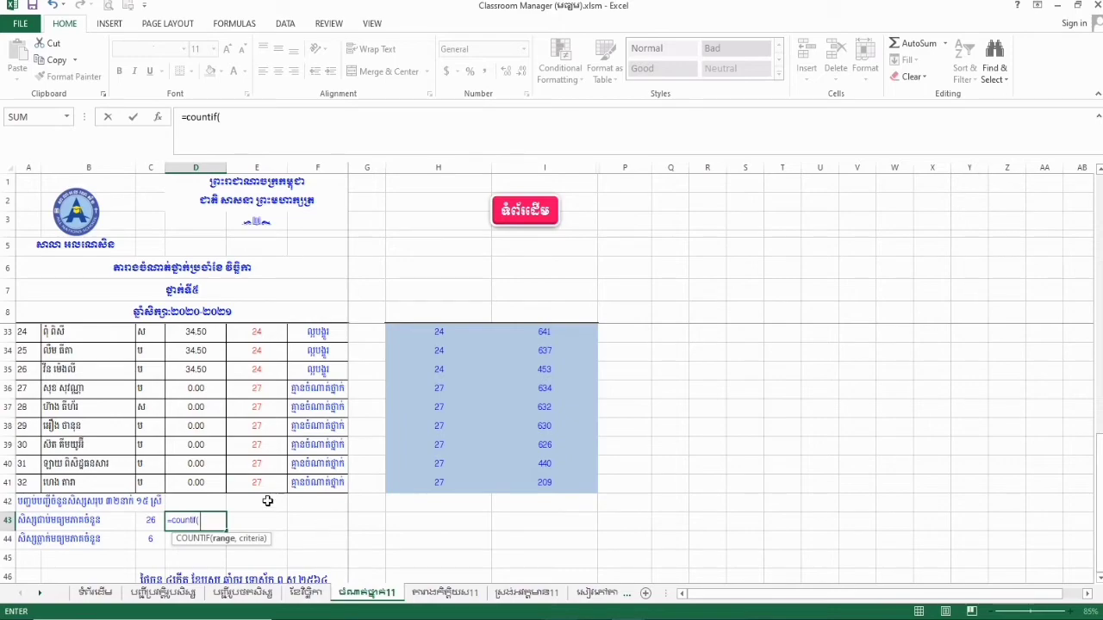
scroll(140, 421, up, 8)
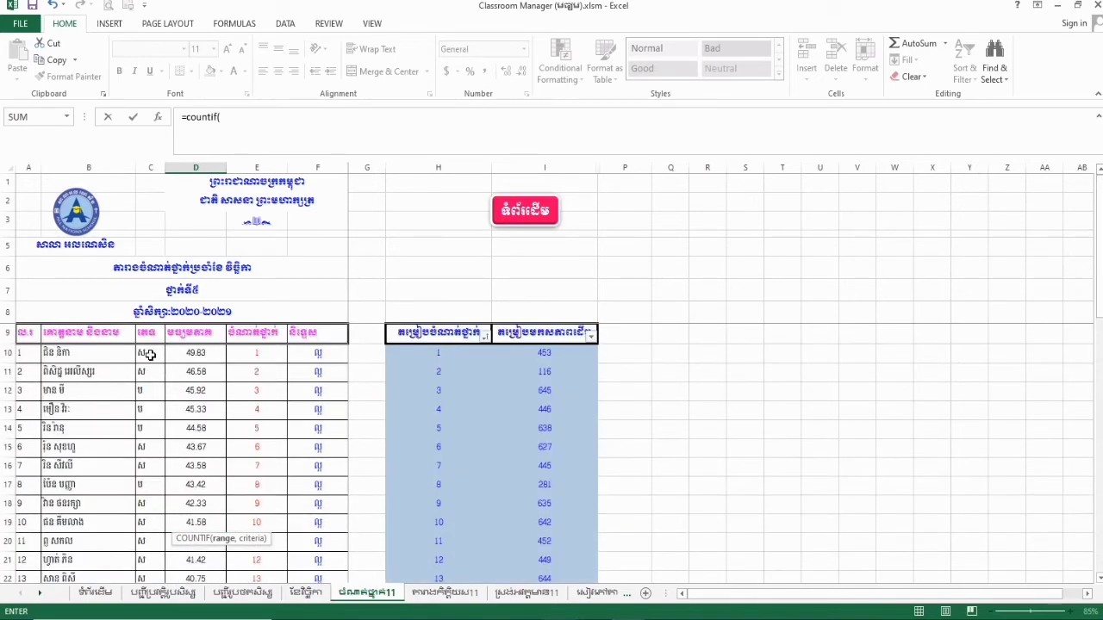
drag(152, 354, 161, 377)
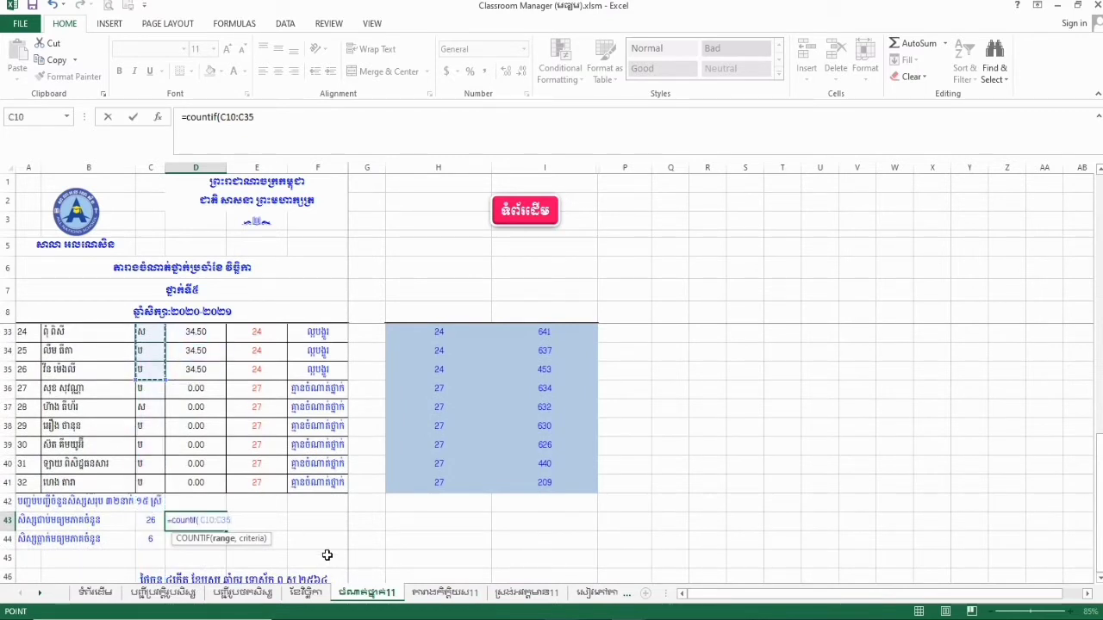
text(,")
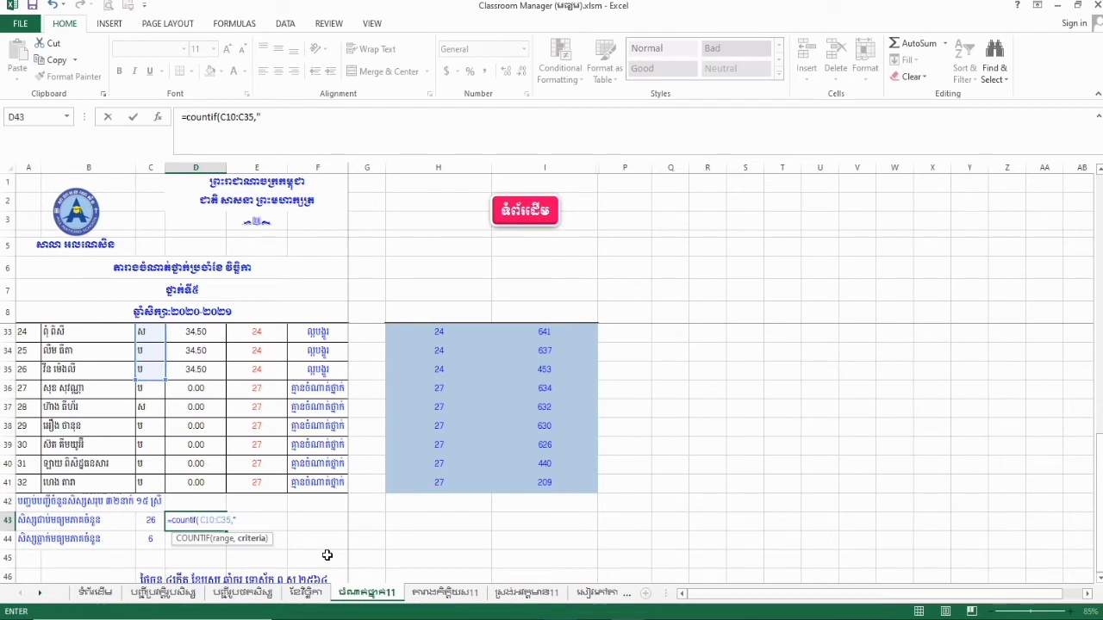
text(ស)
key(Return)
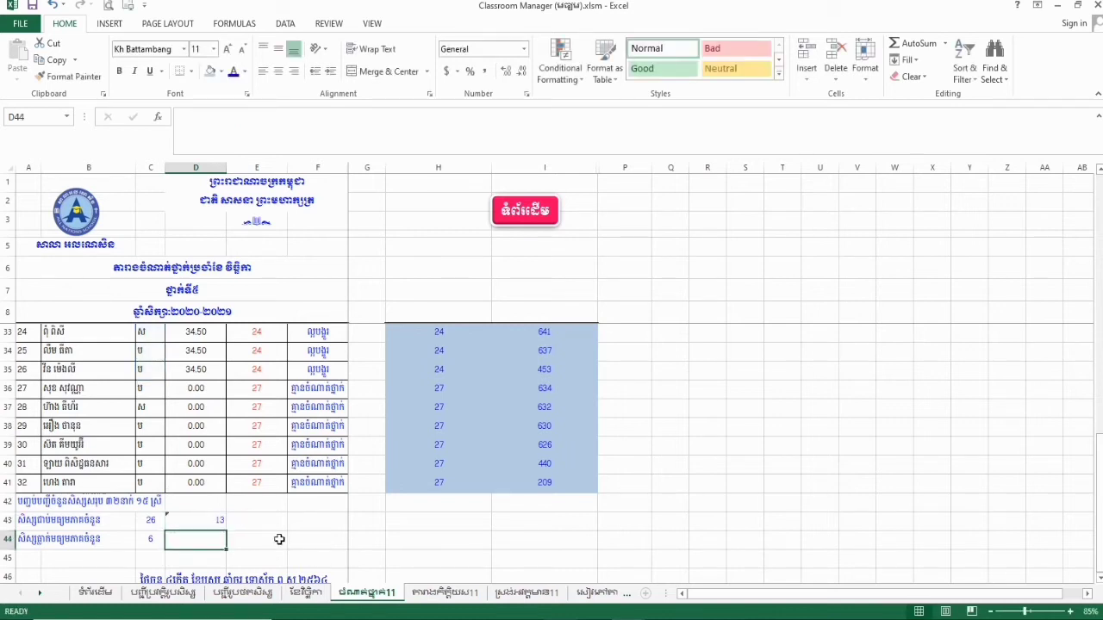
click(222, 522)
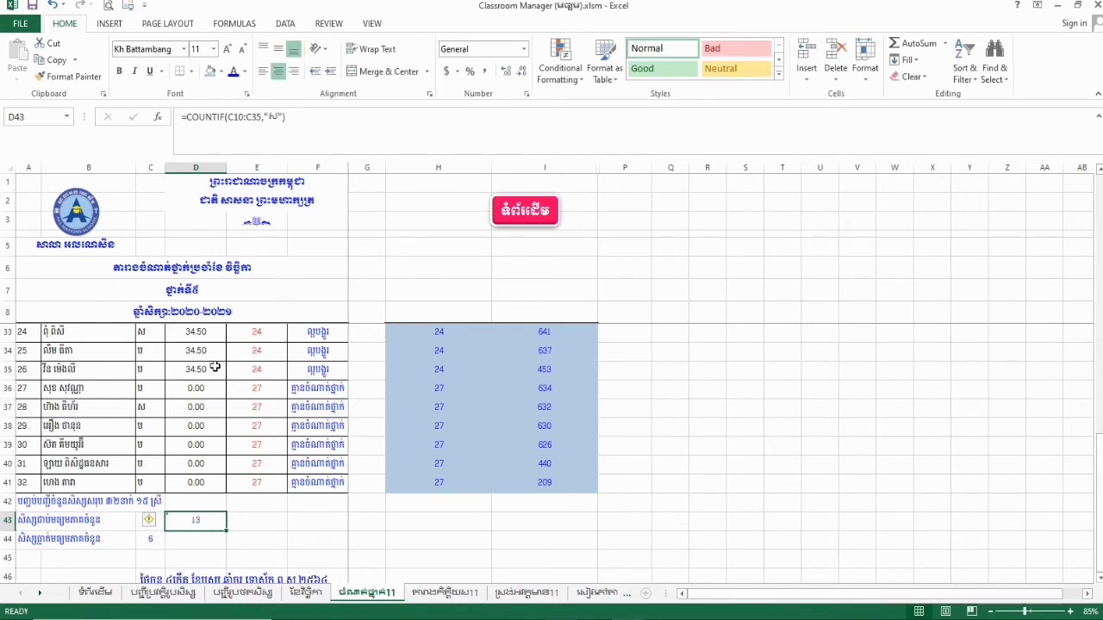
- Count the failing female students in D44 with =COUNTIF(C36:C41,"ស"), centre the cell, and check it against the gender column
click(184, 539)
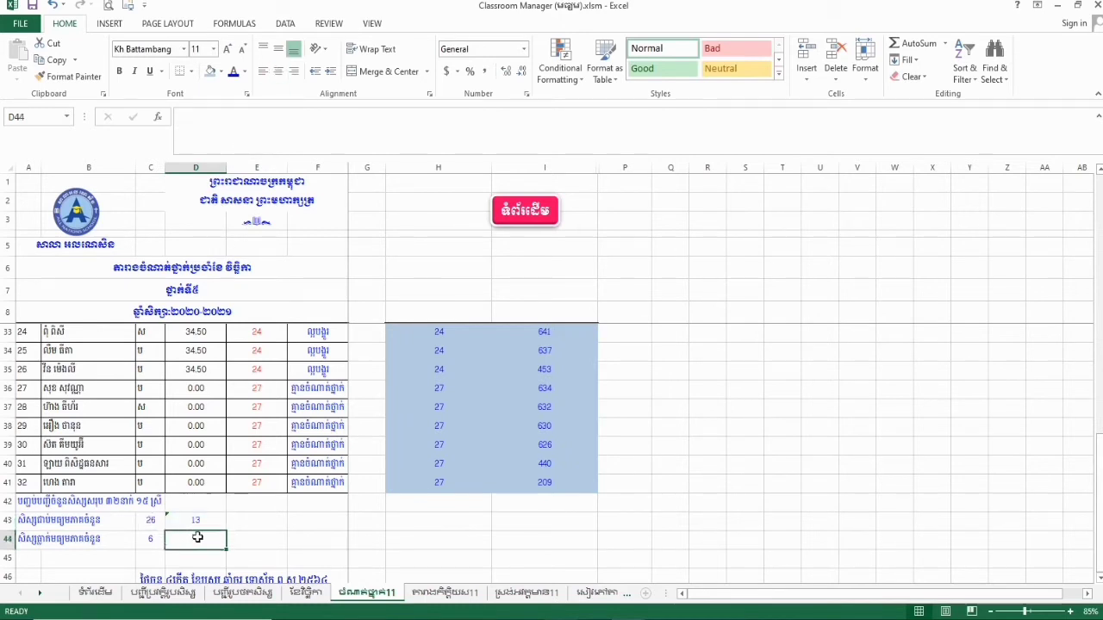
text(=)
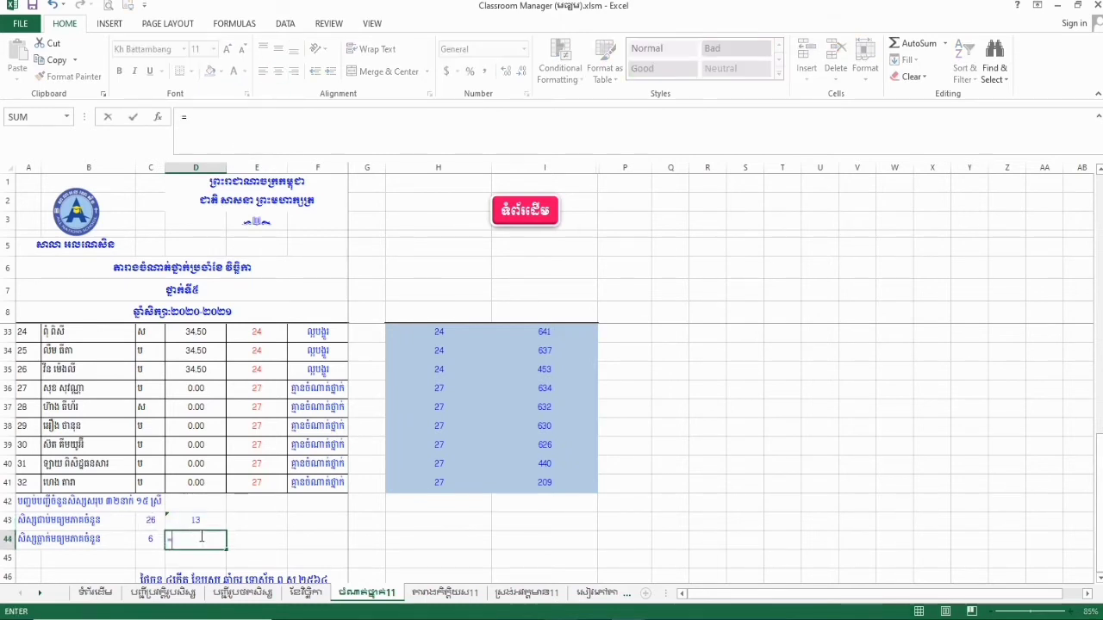
text(countif)
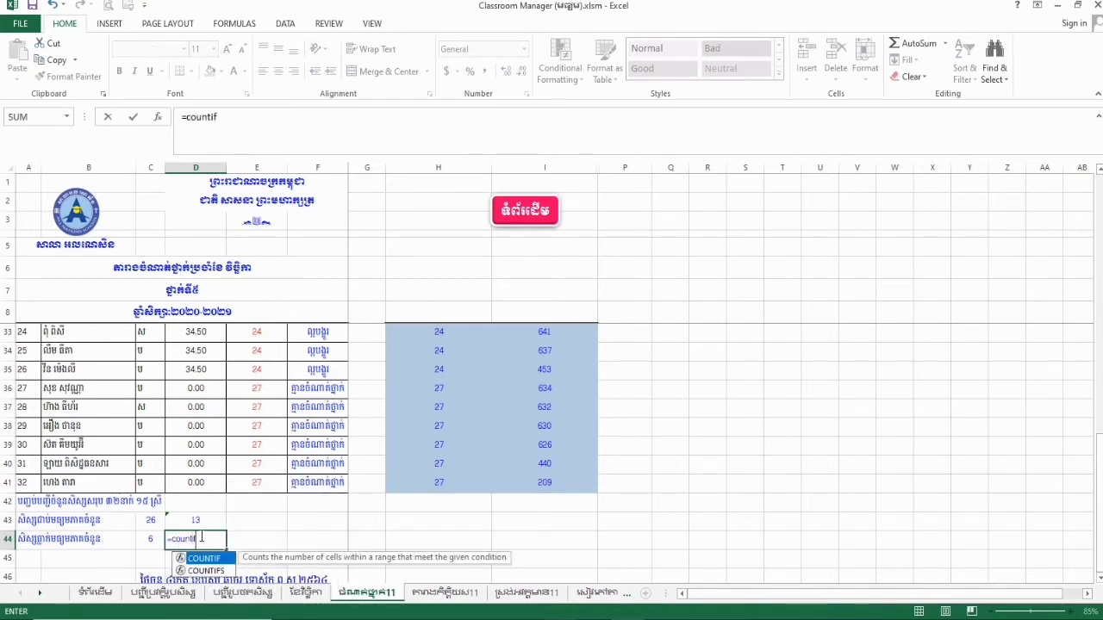
text(()
drag(143, 389, 156, 491)
text(,)
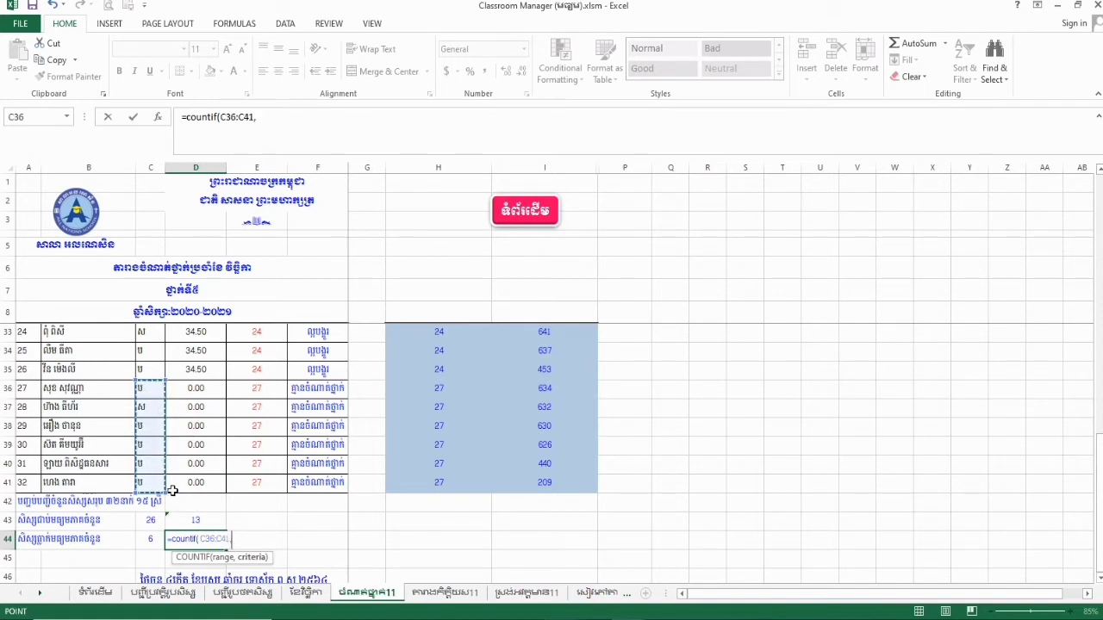
text("ស)
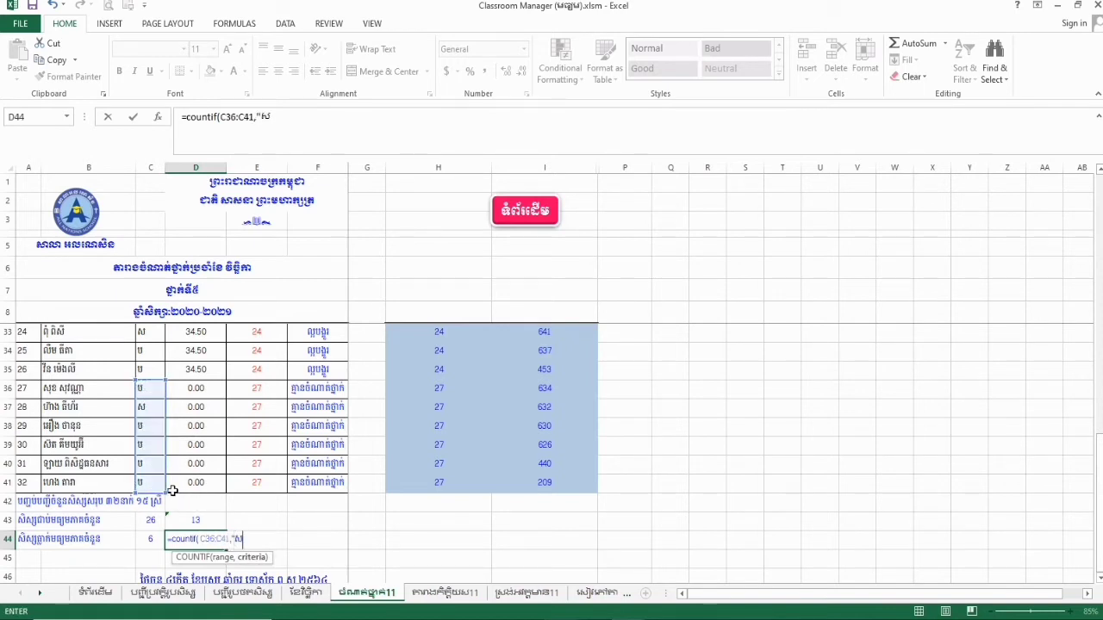
text("))
key(Return)
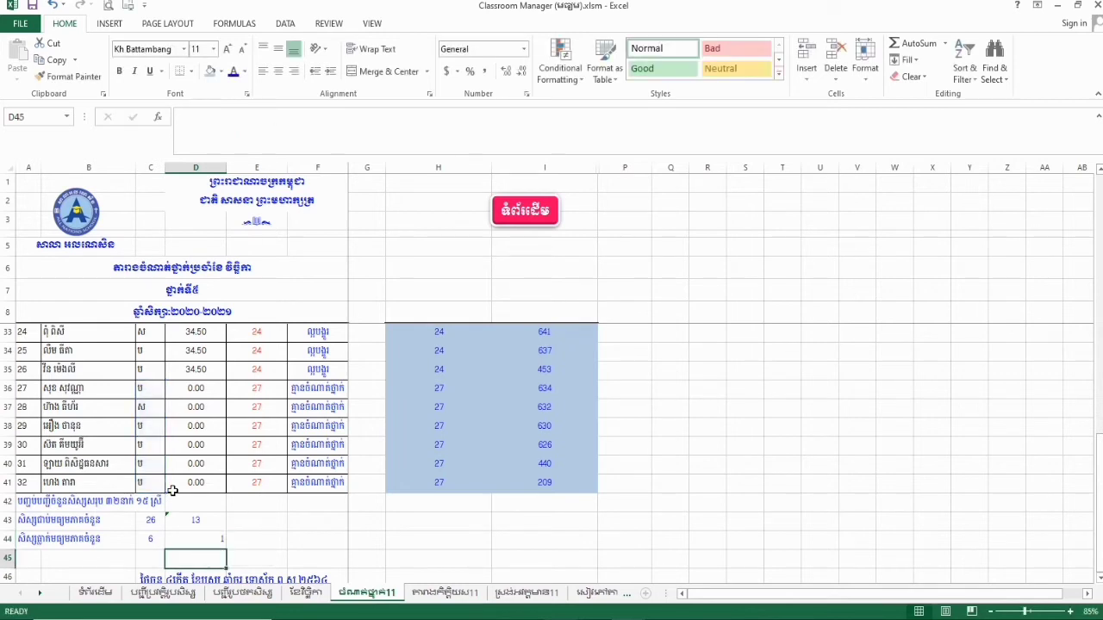
click(217, 536)
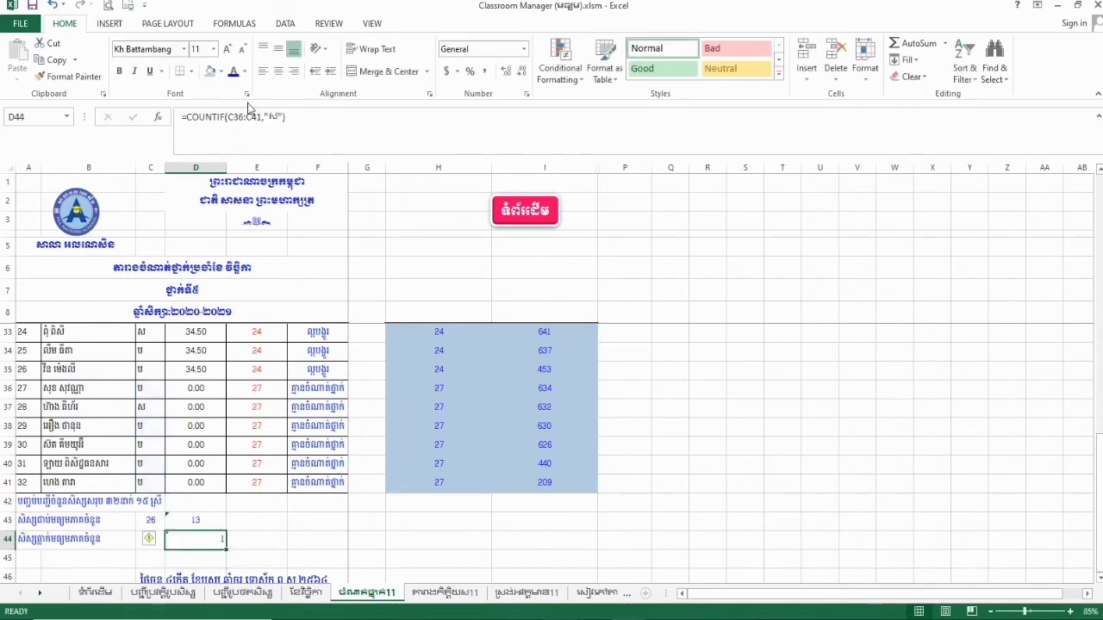
click(155, 409)
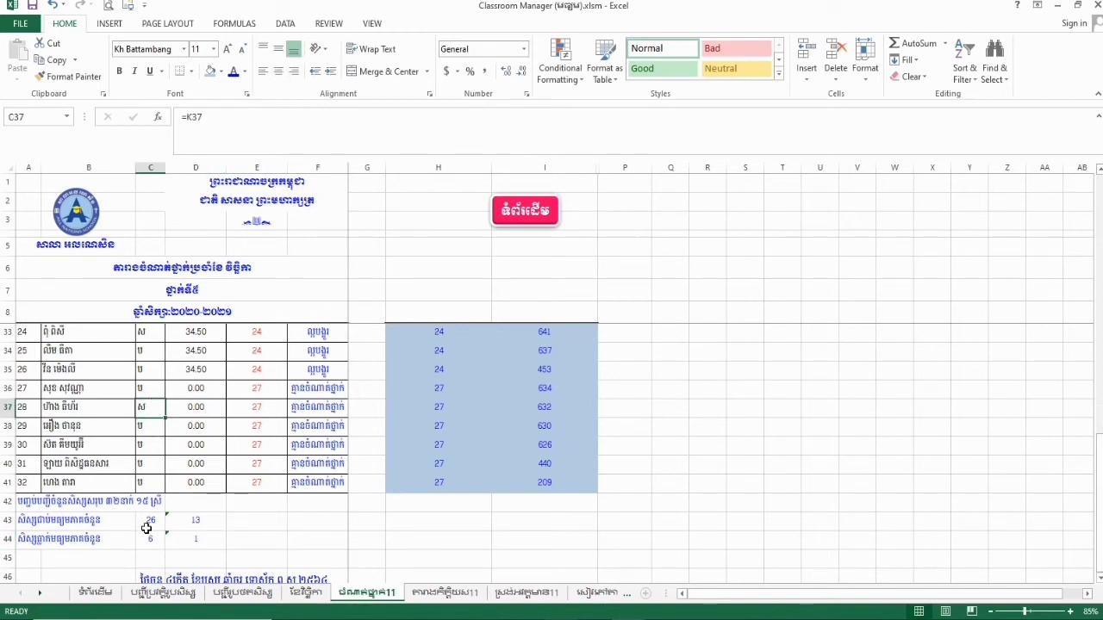
- Make the summary counts in C43:D44 bold and colour their text red
drag(146, 528, 186, 534)
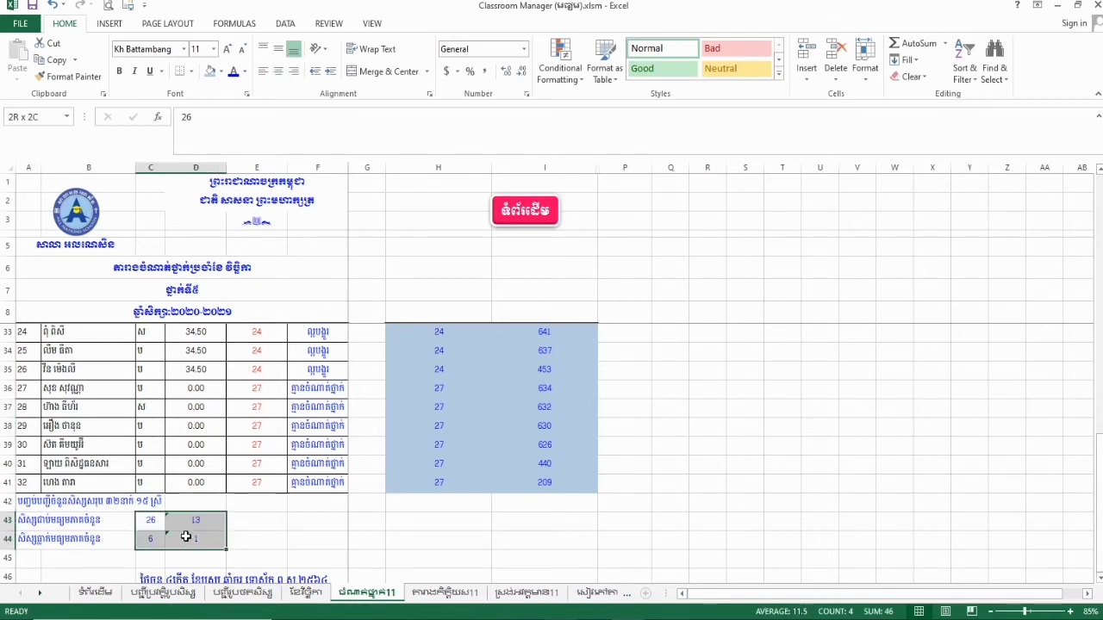
key(ctrl+b)
click(245, 71)
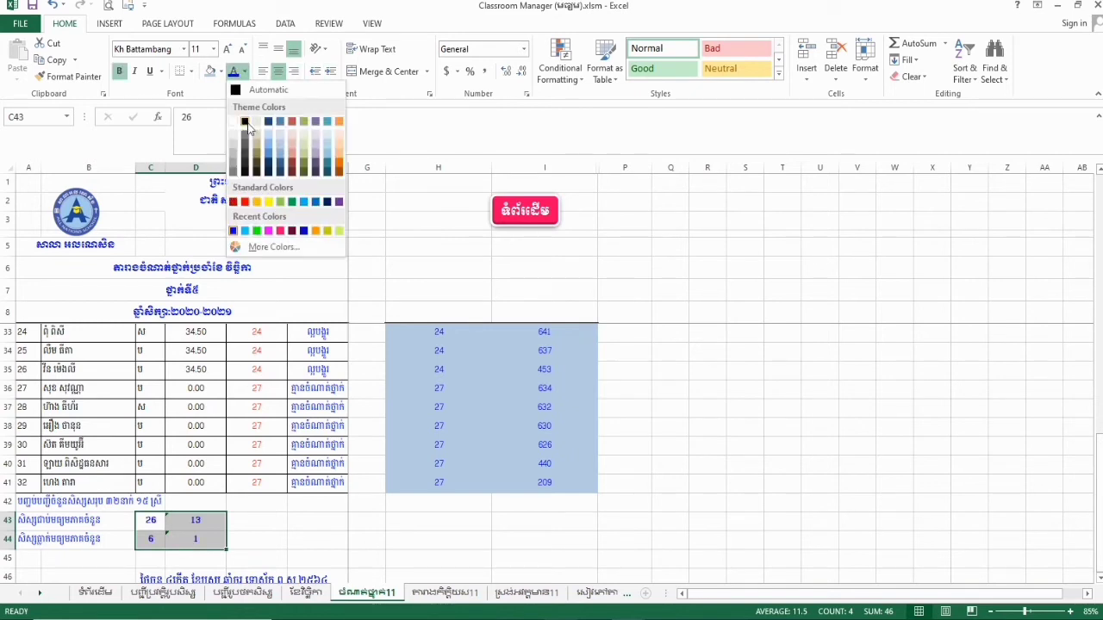
click(245, 202)
scroll(305, 457, down, 3)
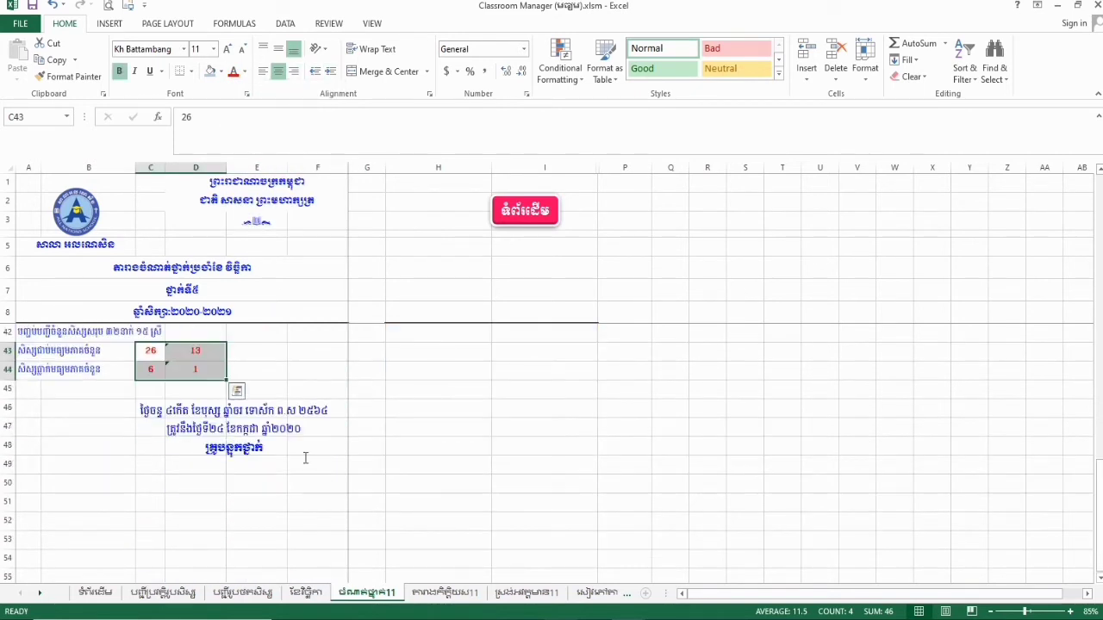
- Move the date and class-teacher signature text box up to start at row 45, and place a copy over columns A–D at rows 48–52
click(256, 410)
drag(286, 397, 297, 383)
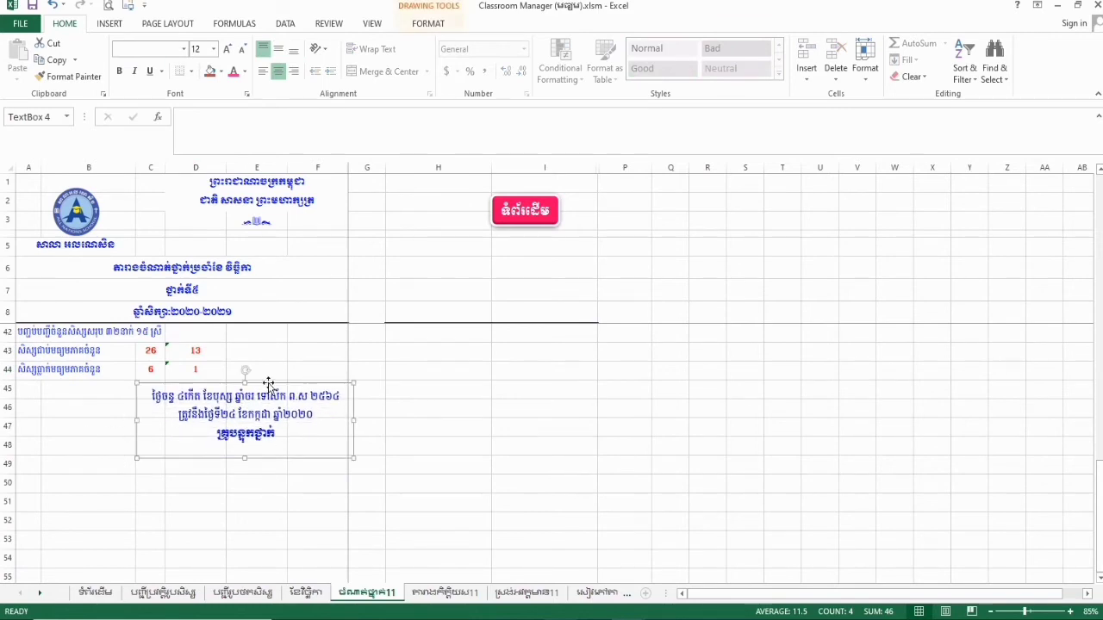
drag(269, 382, 129, 449)
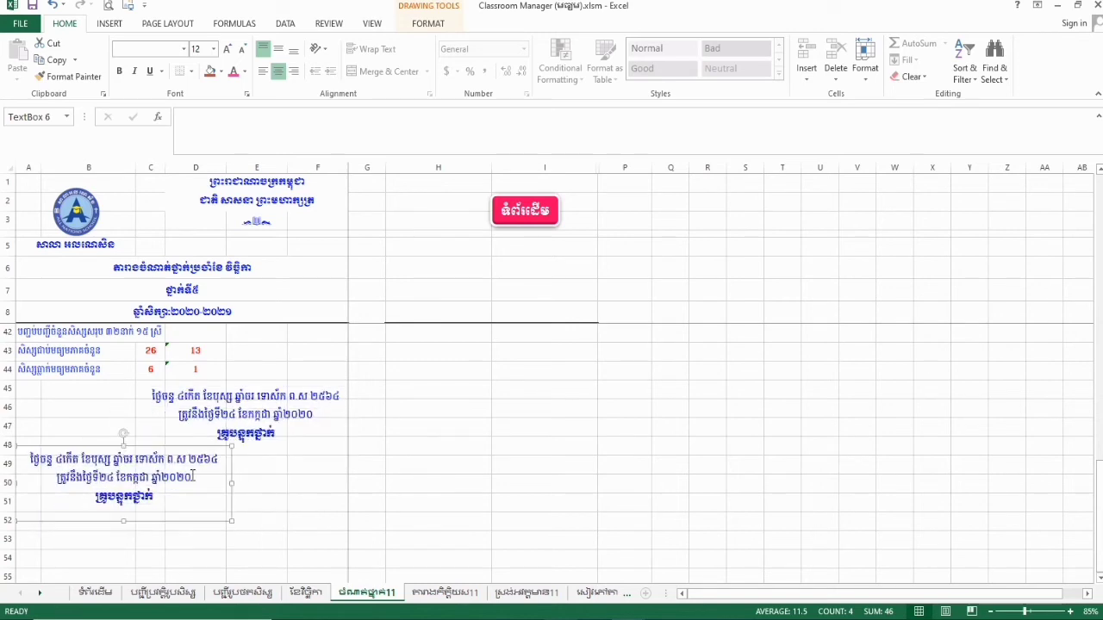
- Replace the two date lines in the copied signature text box with "បានឃើញ និងឯកភាព"
drag(195, 477, 31, 454)
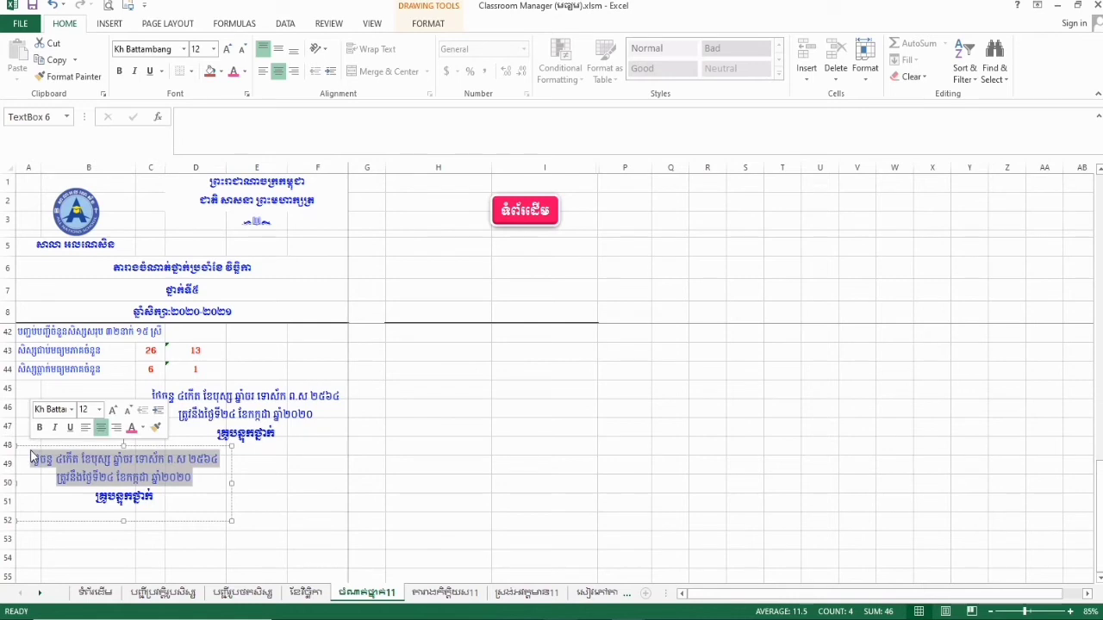
key(BackSpace)
text(បានឃើ)
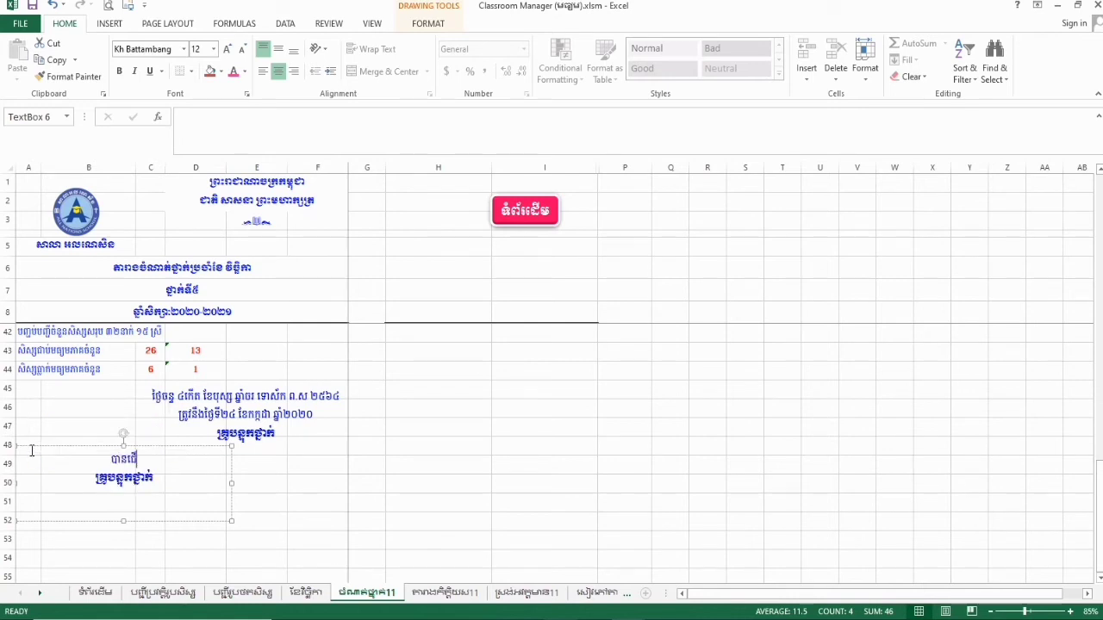
key(BackSpace)
key(BackSpace)
text(ទ)
key(BackSpace)
text(ឃើញ នី)
key(BackSpace)
text(ិងឯកភាព)
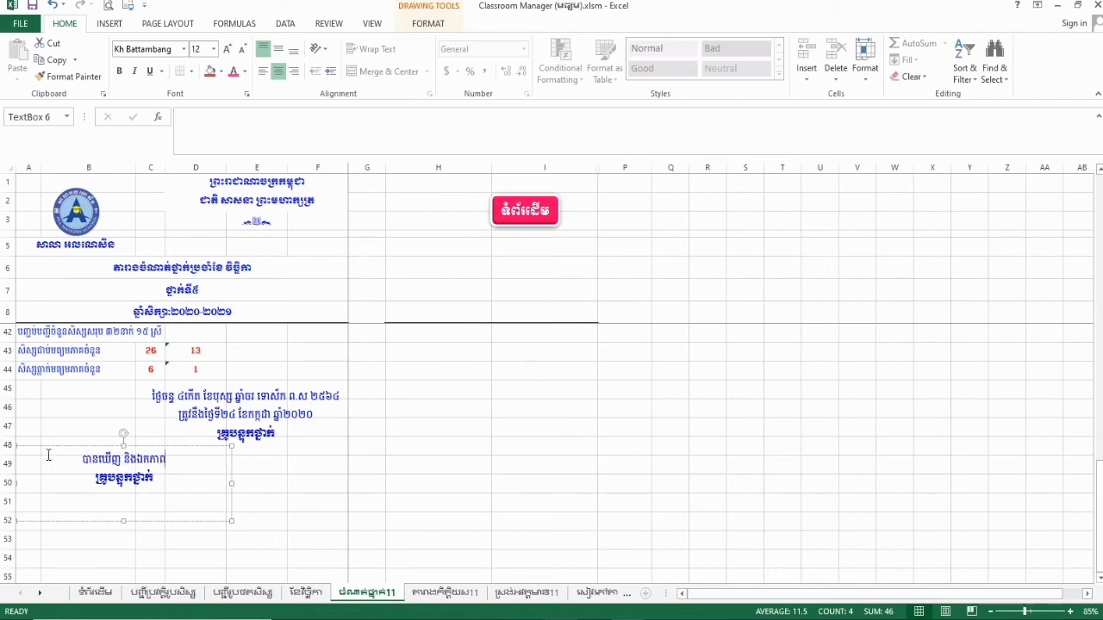
- Replace the class-teacher title in the copied text box with "នាយកសាលា"
drag(157, 478, 99, 485)
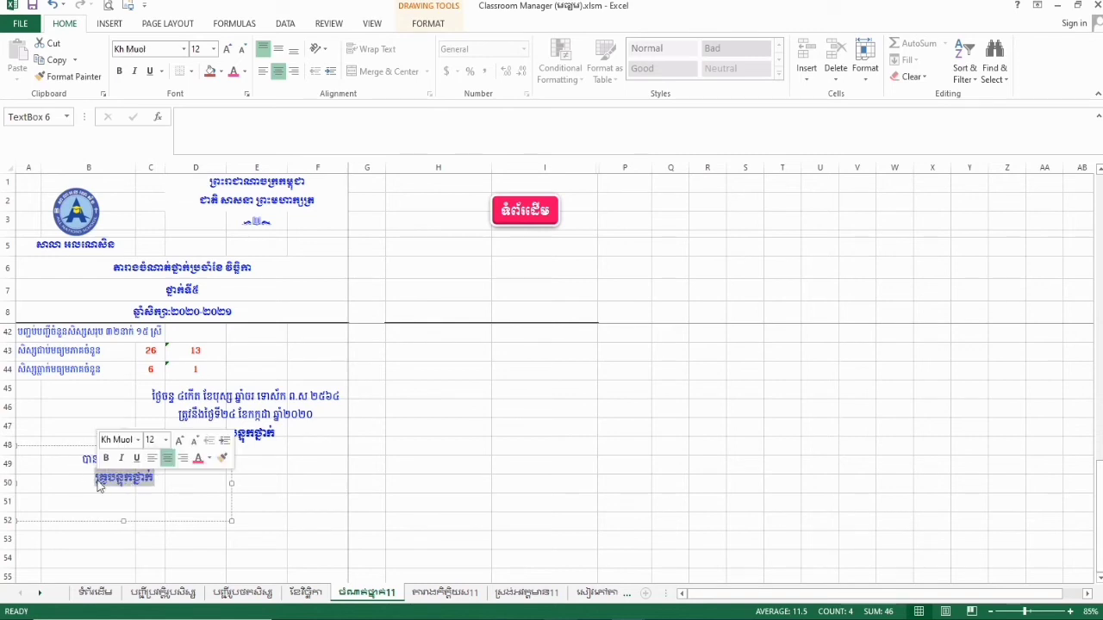
text(នាយ)
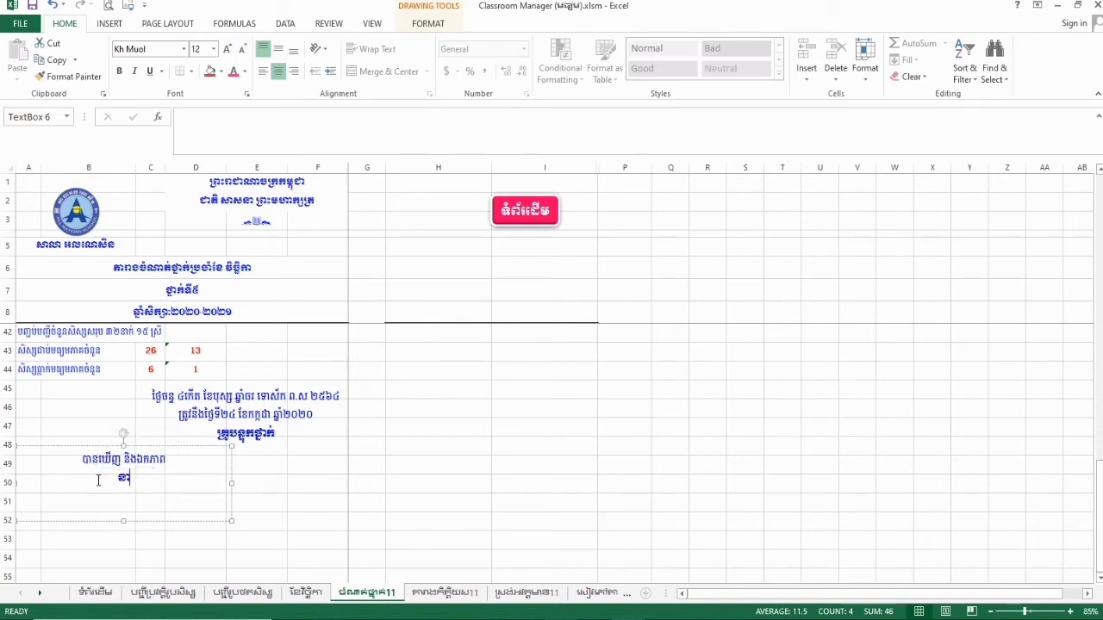
text(កសាលា)
click(302, 475)
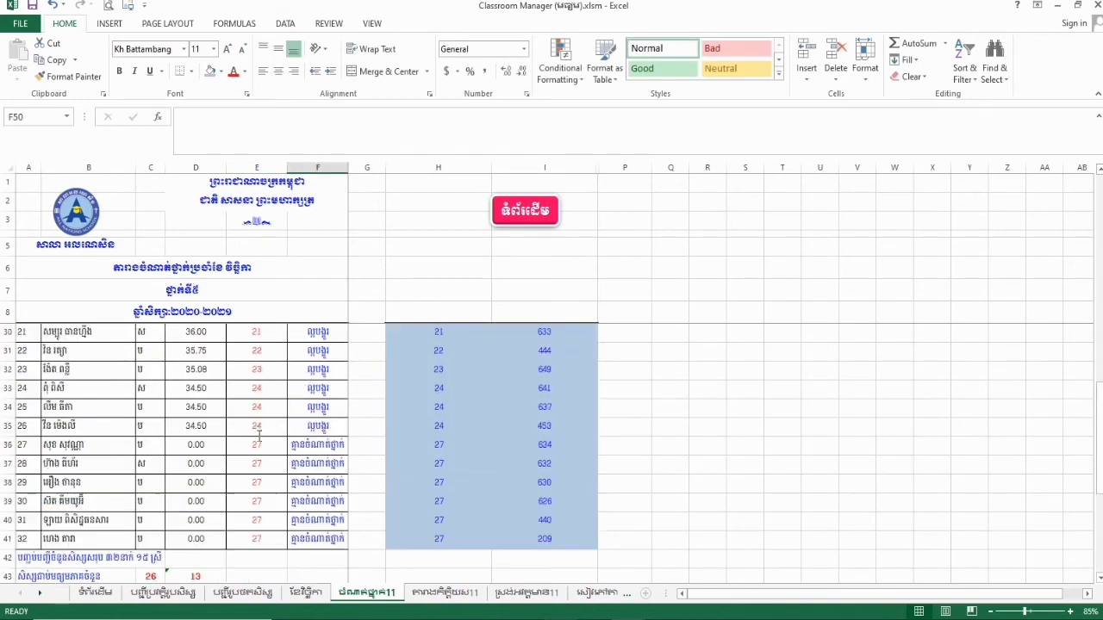
- Widen the red ទំព័រដើម button above the sorting columns by extending its lower-left corner outward
scroll(285, 414, up, 7)
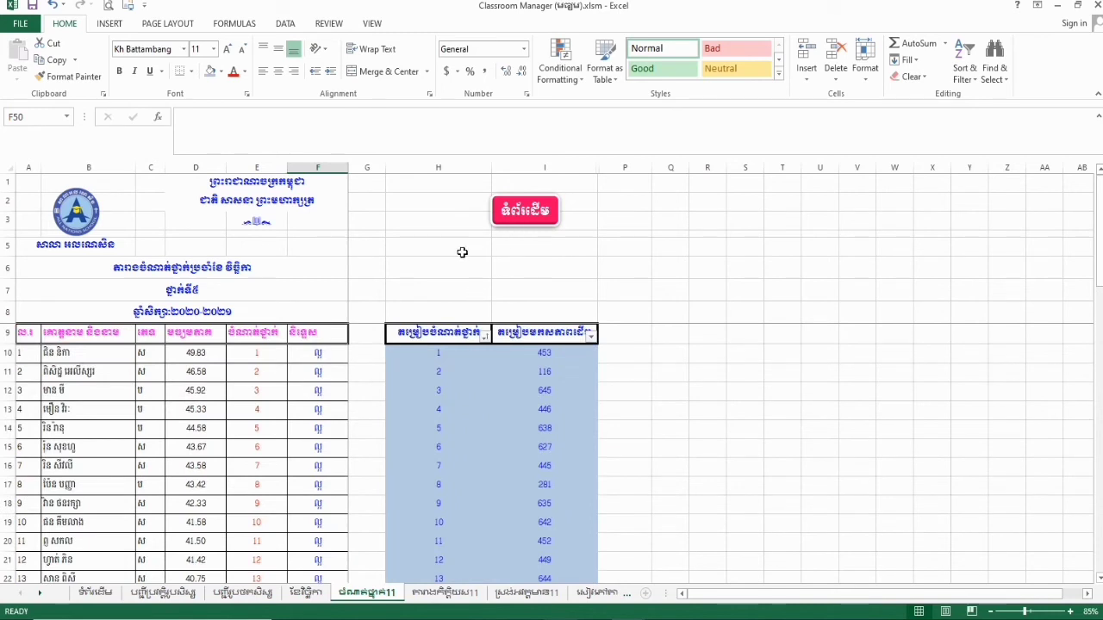
right_click(503, 227)
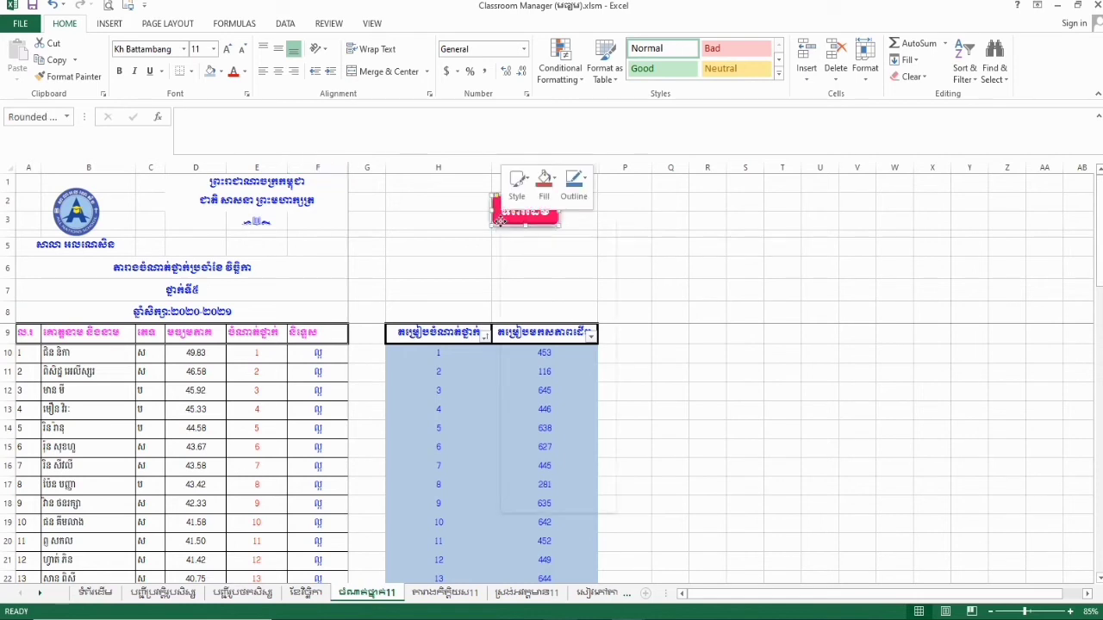
click(559, 430)
click(508, 269)
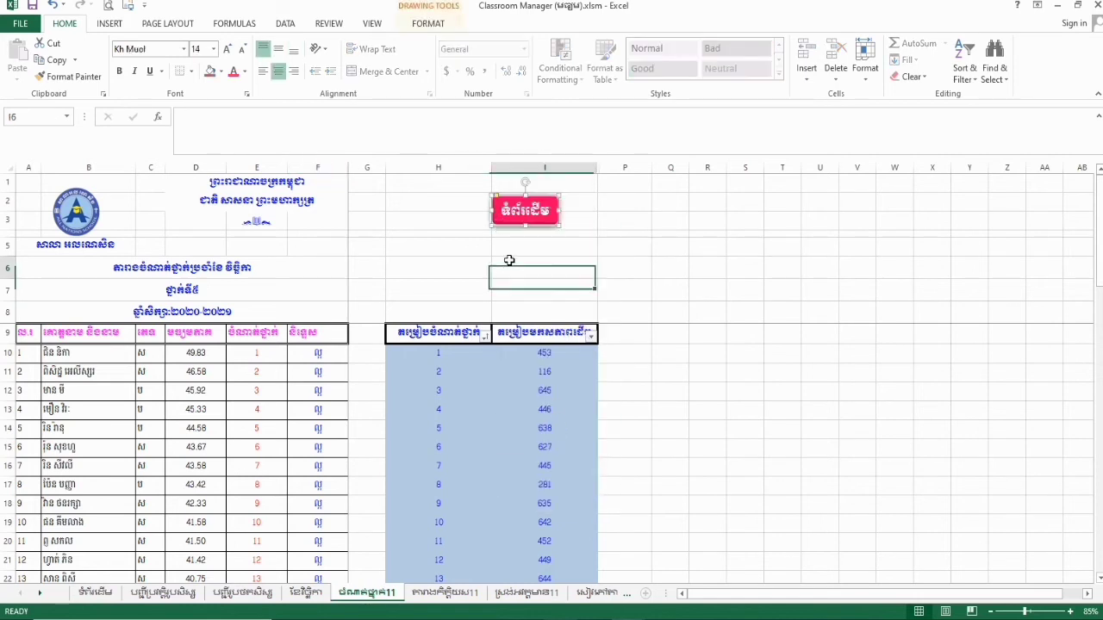
click(494, 217)
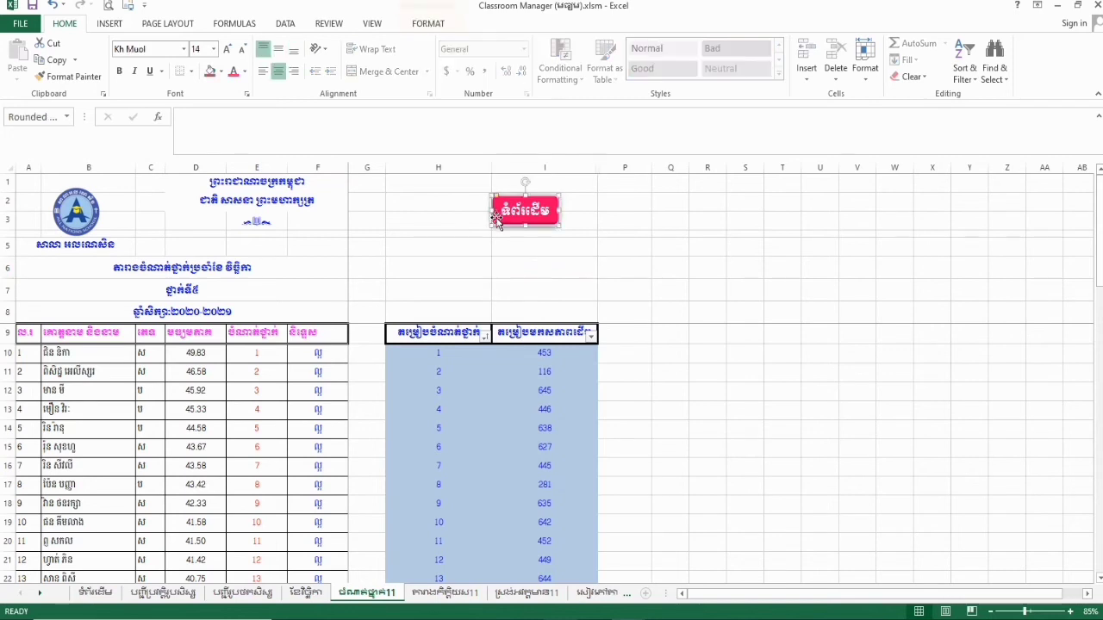
drag(486, 228, 475, 227)
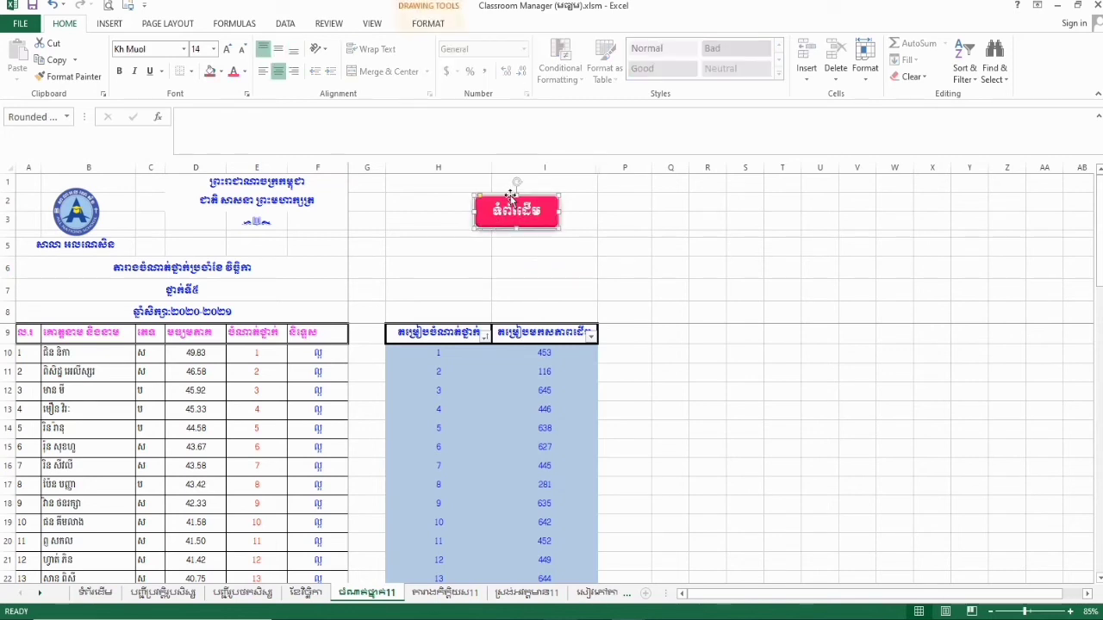
- Hyperlink the ទំព័រដើម button to cell A1 of the ទំព័រដើម sheet in this workbook
right_click(510, 197)
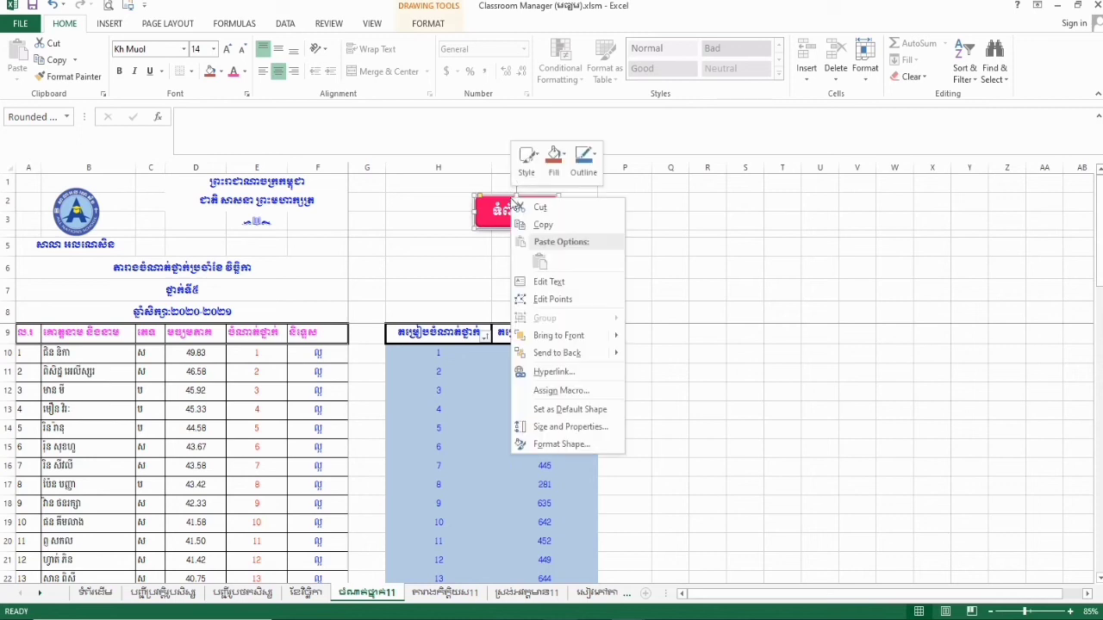
click(568, 372)
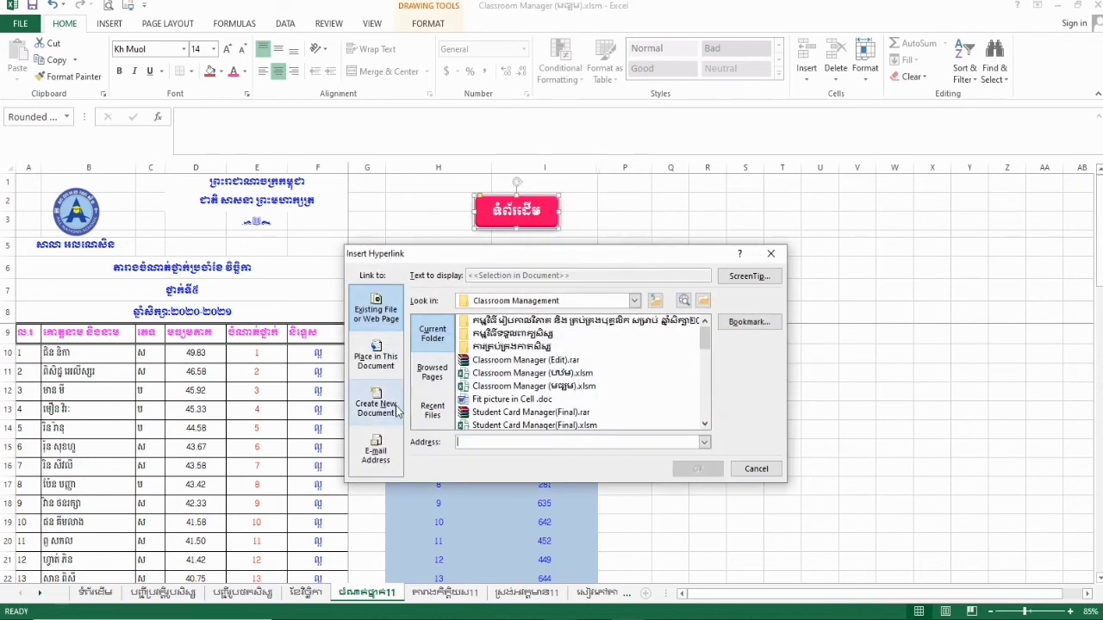
click(379, 362)
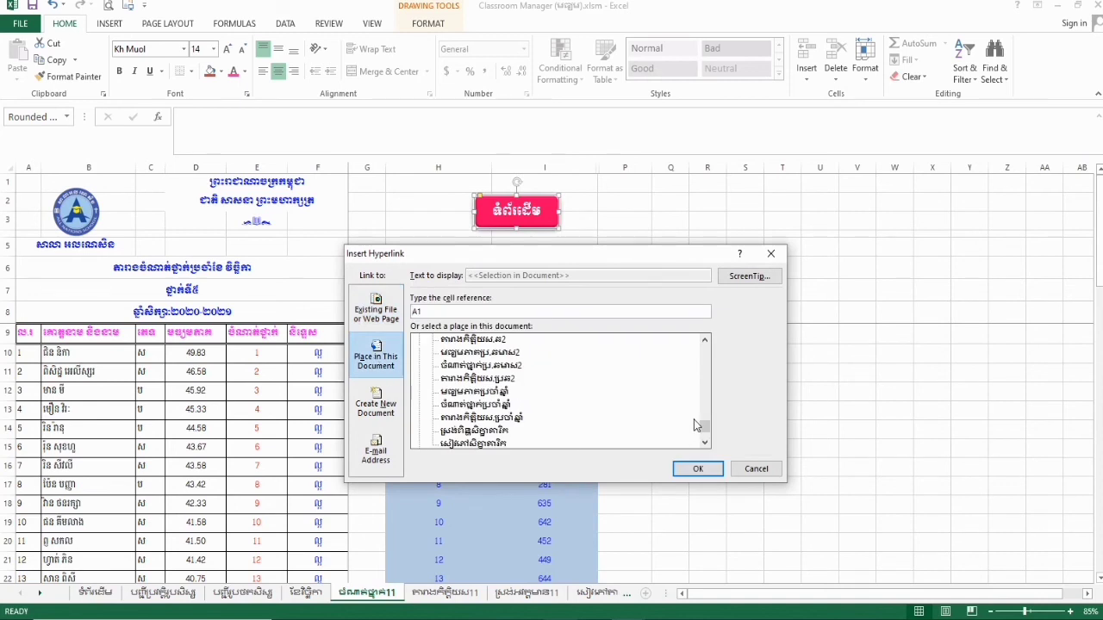
drag(704, 426, 704, 349)
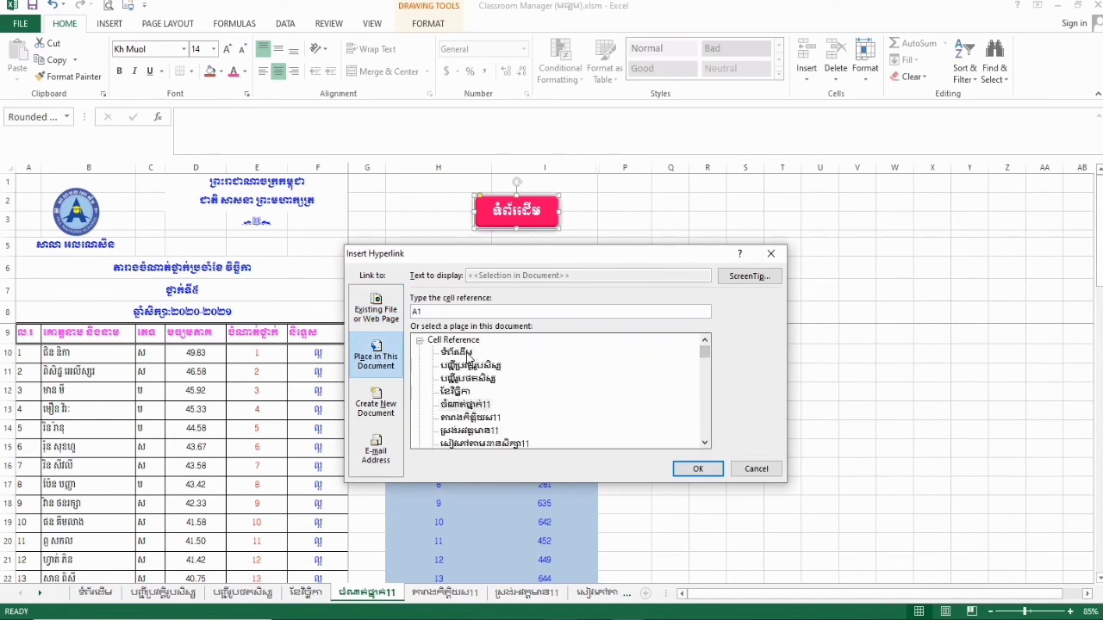
click(469, 355)
click(698, 473)
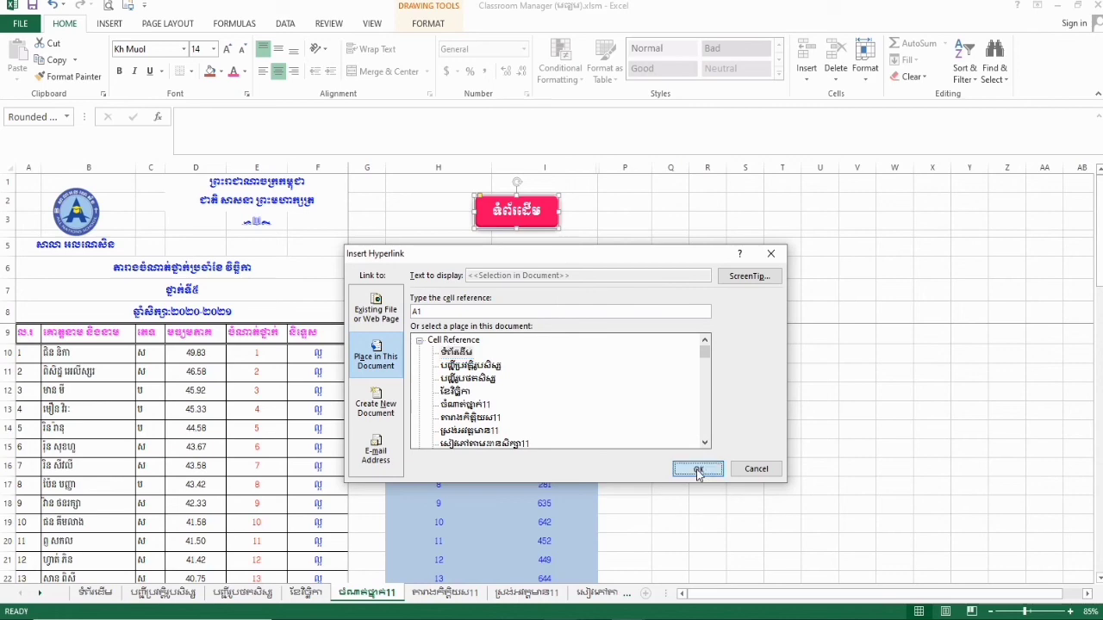
click(640, 293)
- Test the ទំព័រដើម button's link and return to the ranking sheet through the ខែវិច្ឆិកា row's ចំណាត់ថ្នាក់ button
click(505, 252)
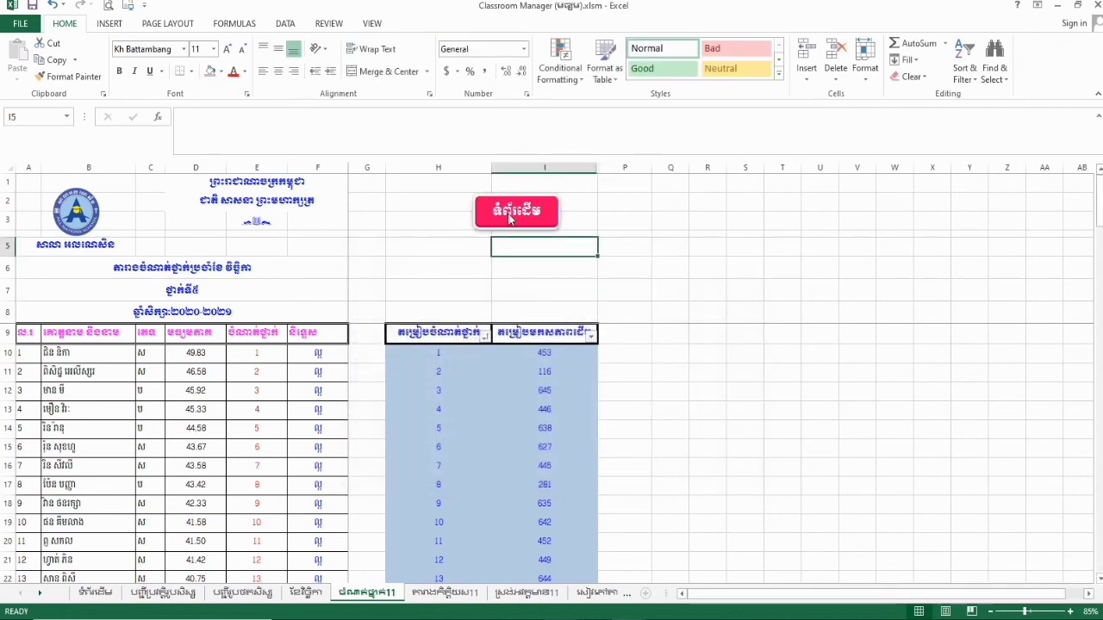
click(513, 214)
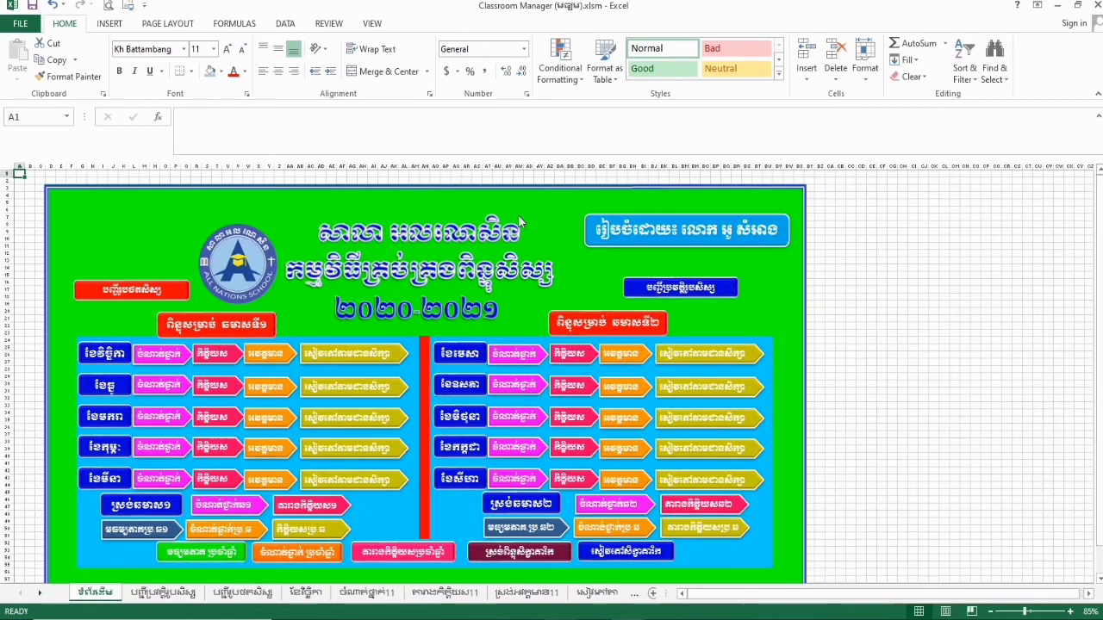
click(162, 355)
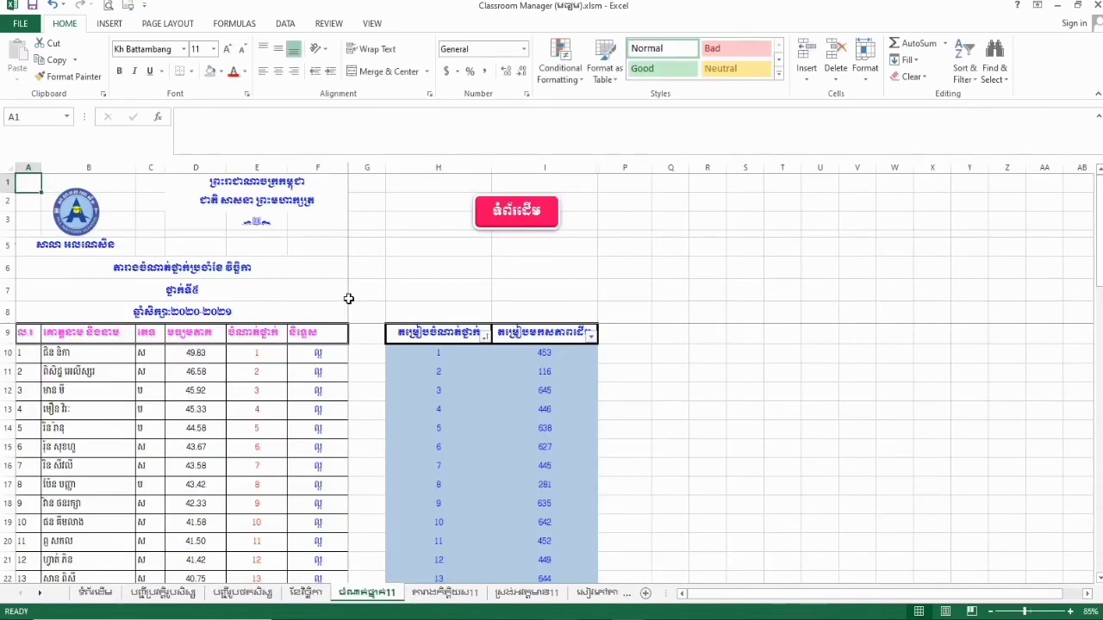